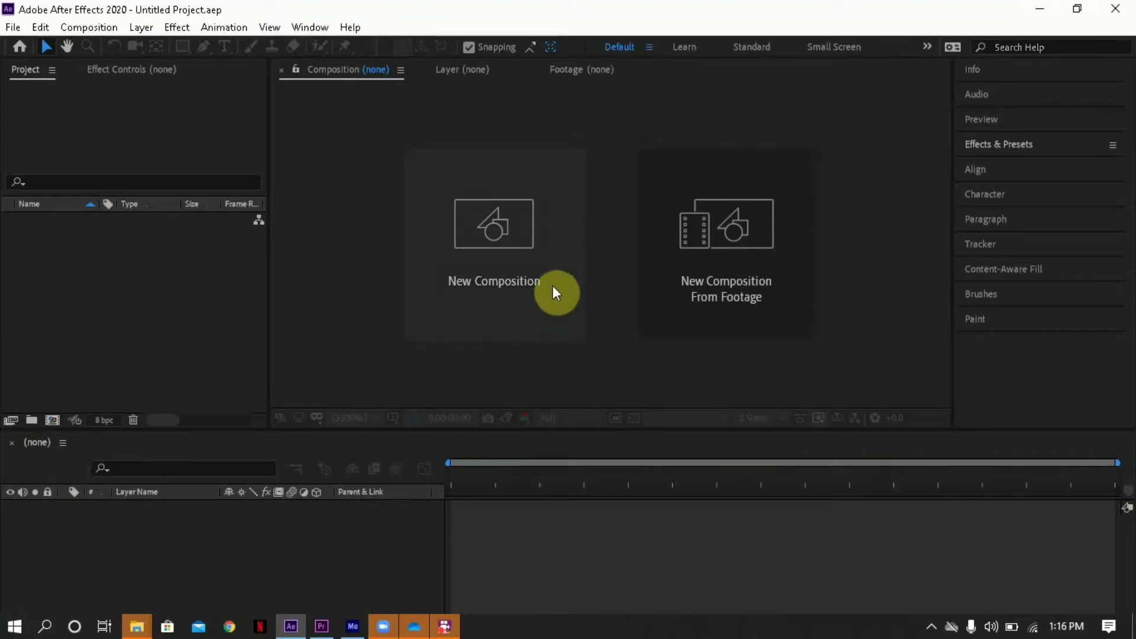
- Create a new composition named "zoom transition", keeping the offered size, frame rate and duration settings
click(532, 300)
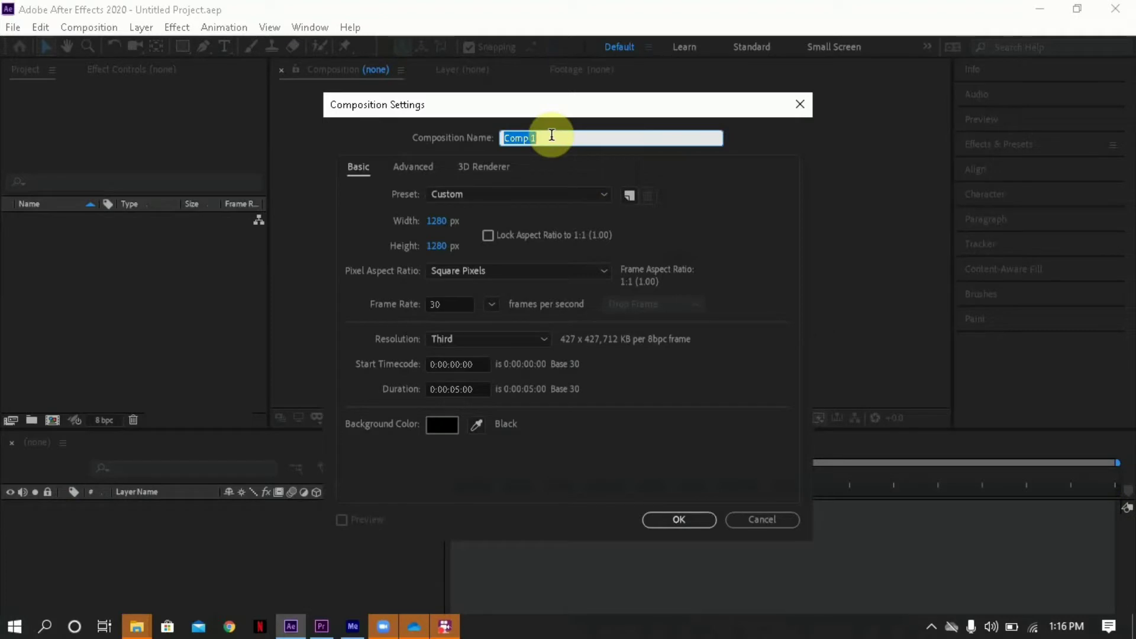
text(z)
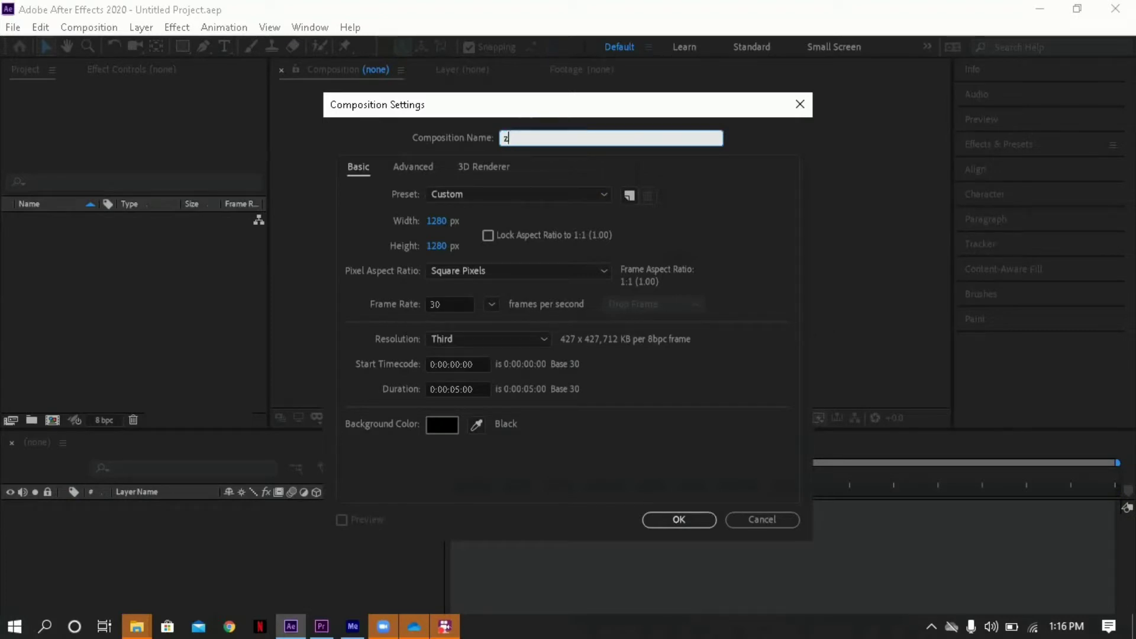
text(oom transition)
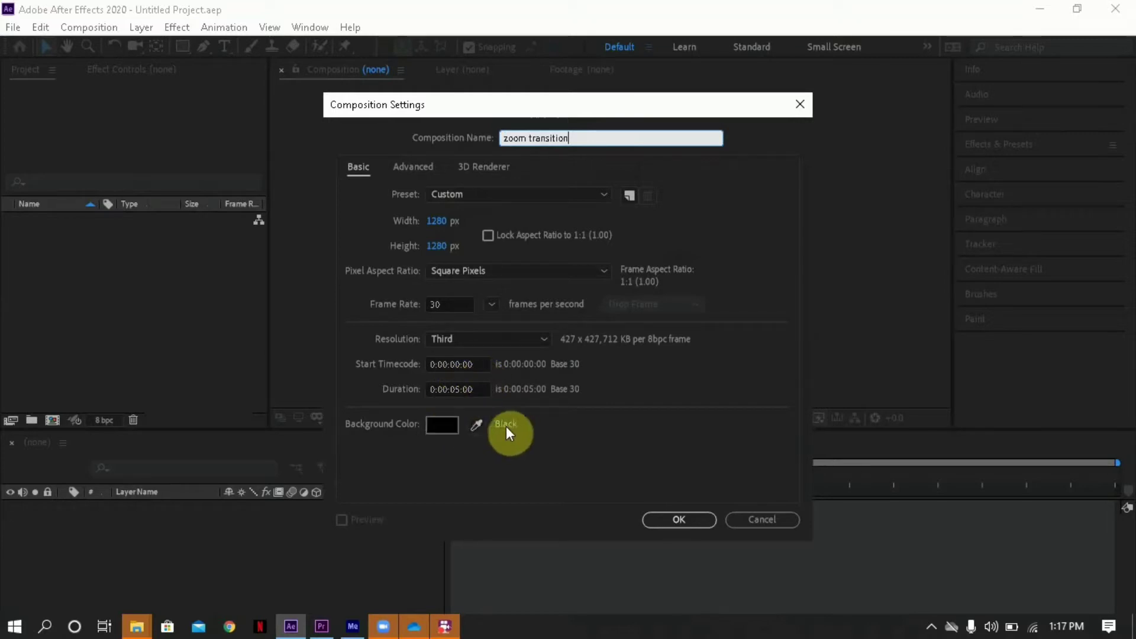
click(674, 521)
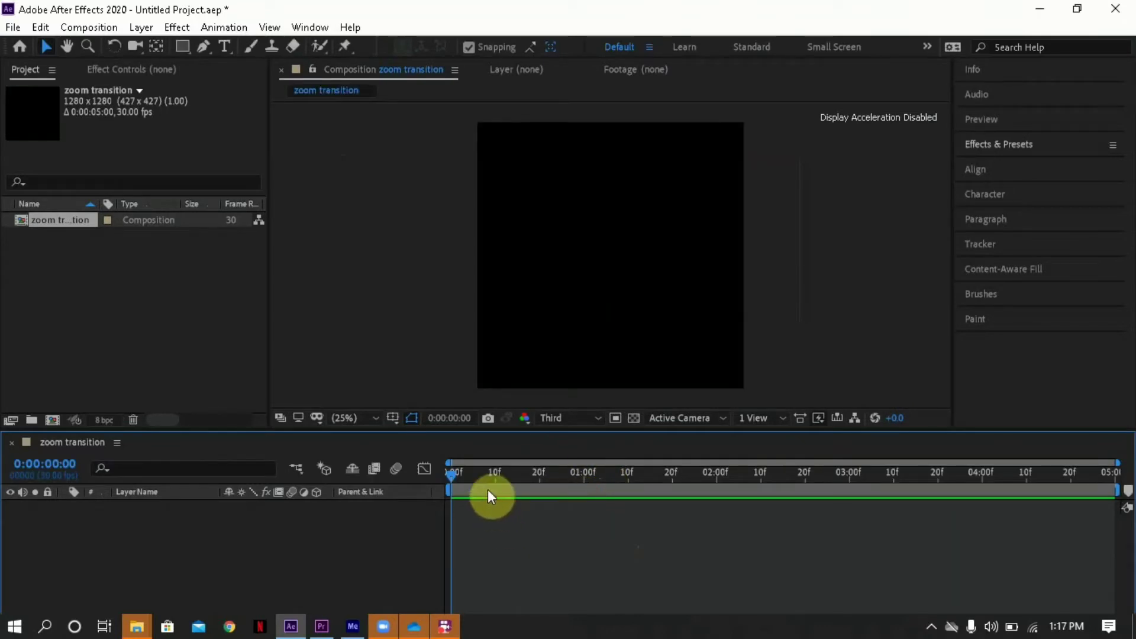
drag(484, 480, 442, 469)
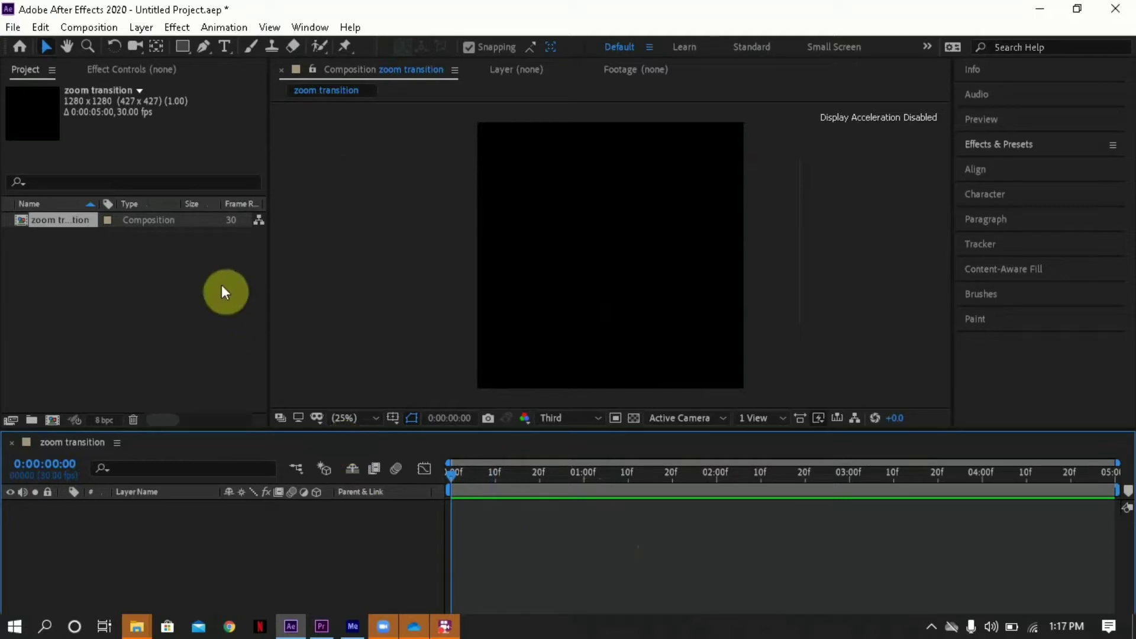
- Import the image Icon Echo from the Downloads folder into the project as footage
click(13, 27)
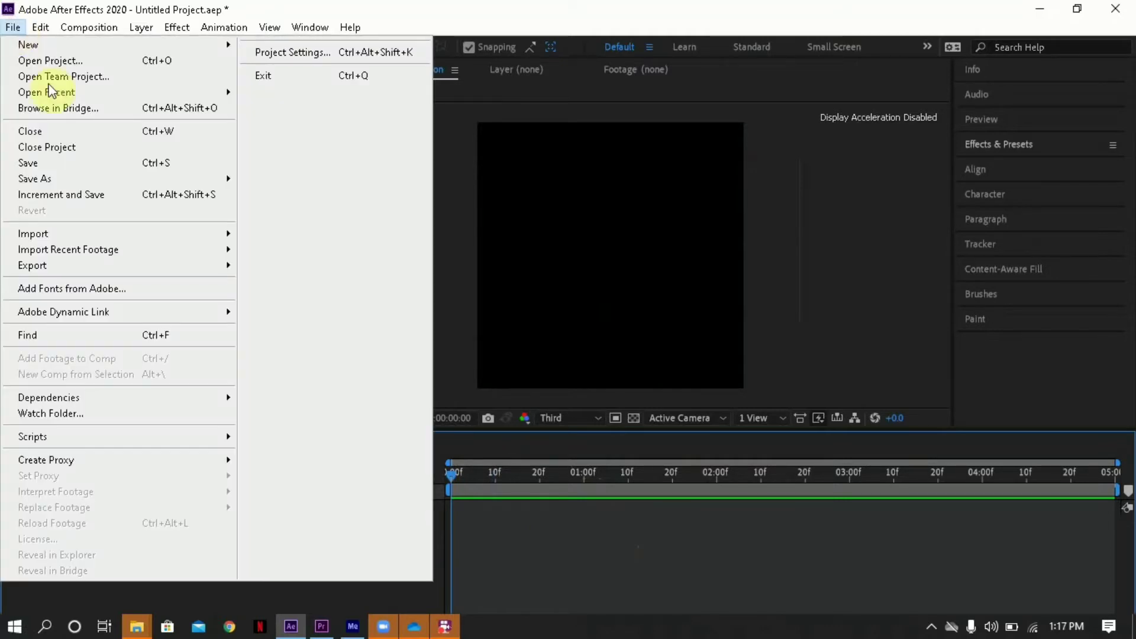
mouse_move(214, 233)
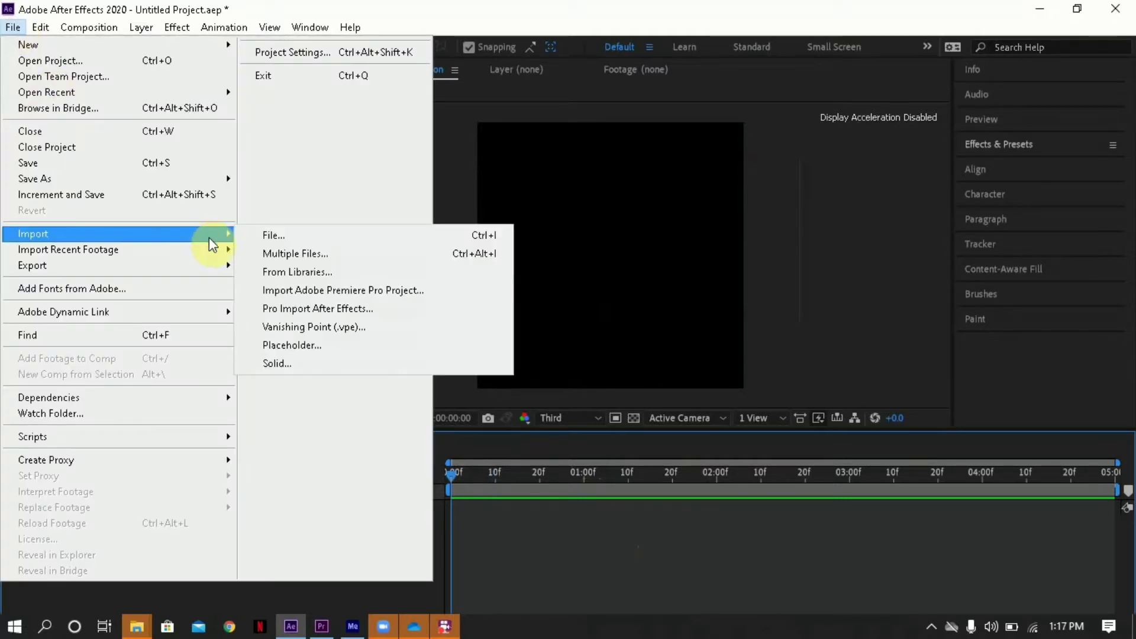
click(264, 234)
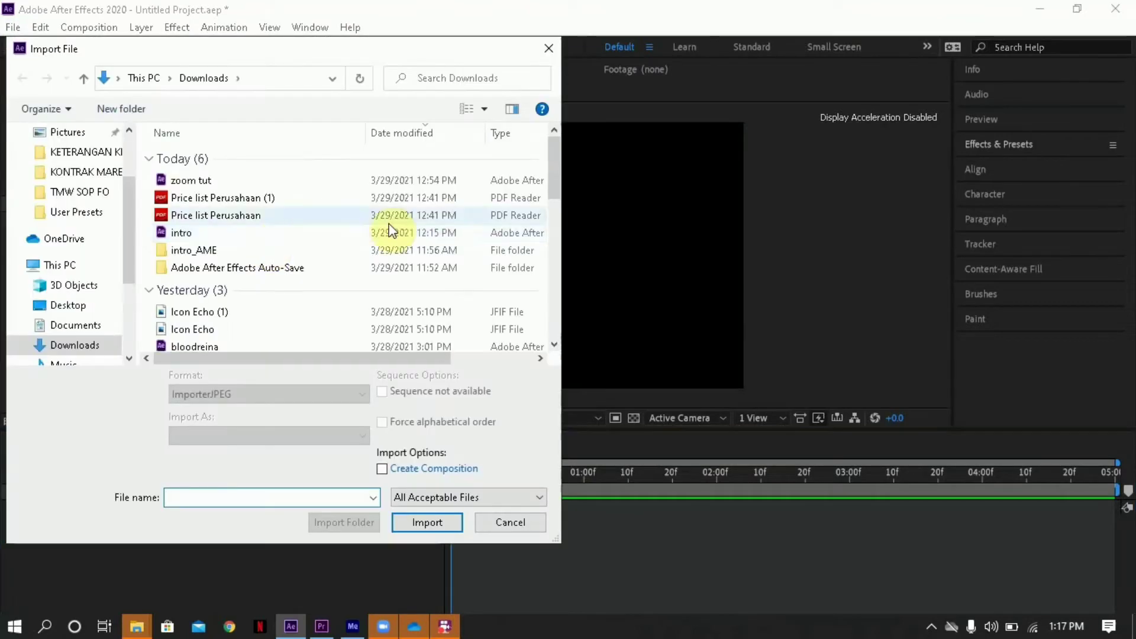
drag(556, 170, 556, 205)
click(498, 197)
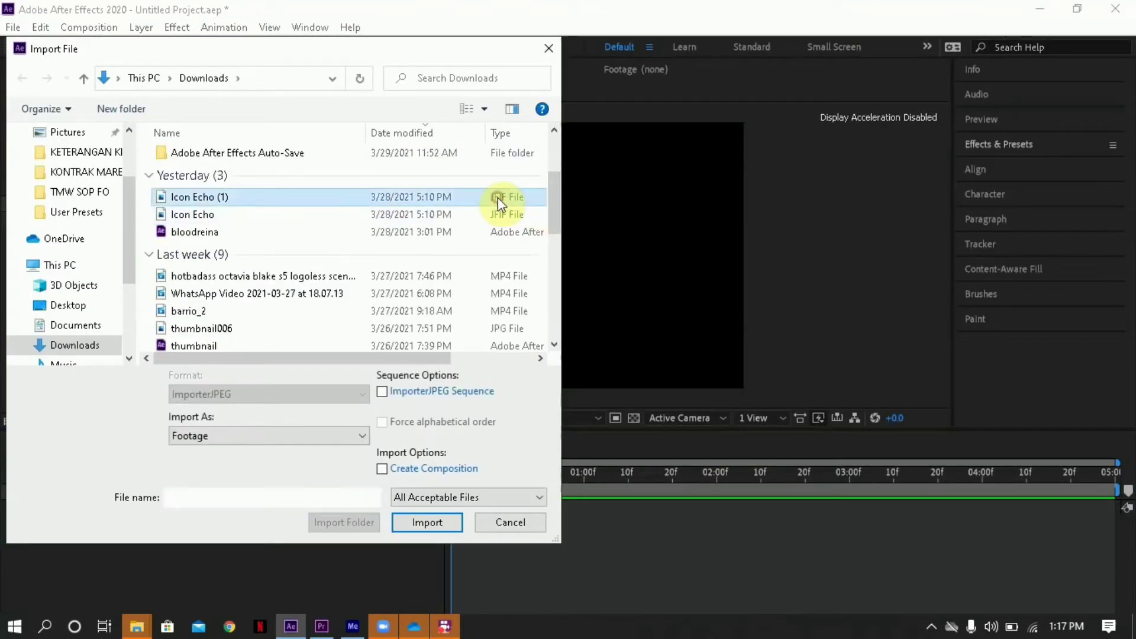
click(494, 215)
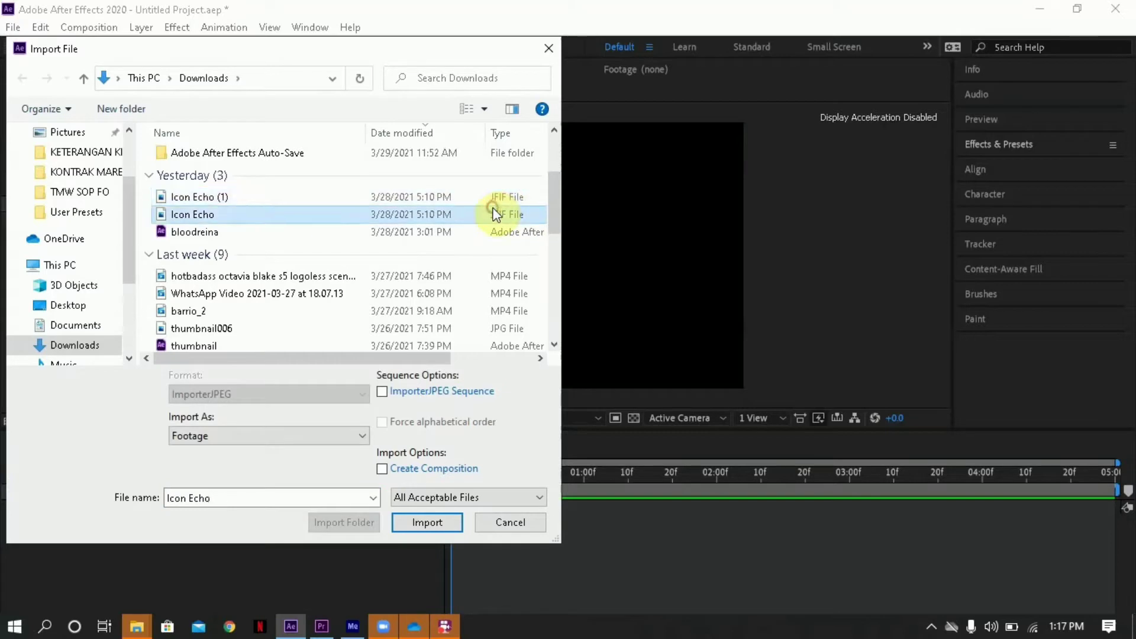
click(427, 522)
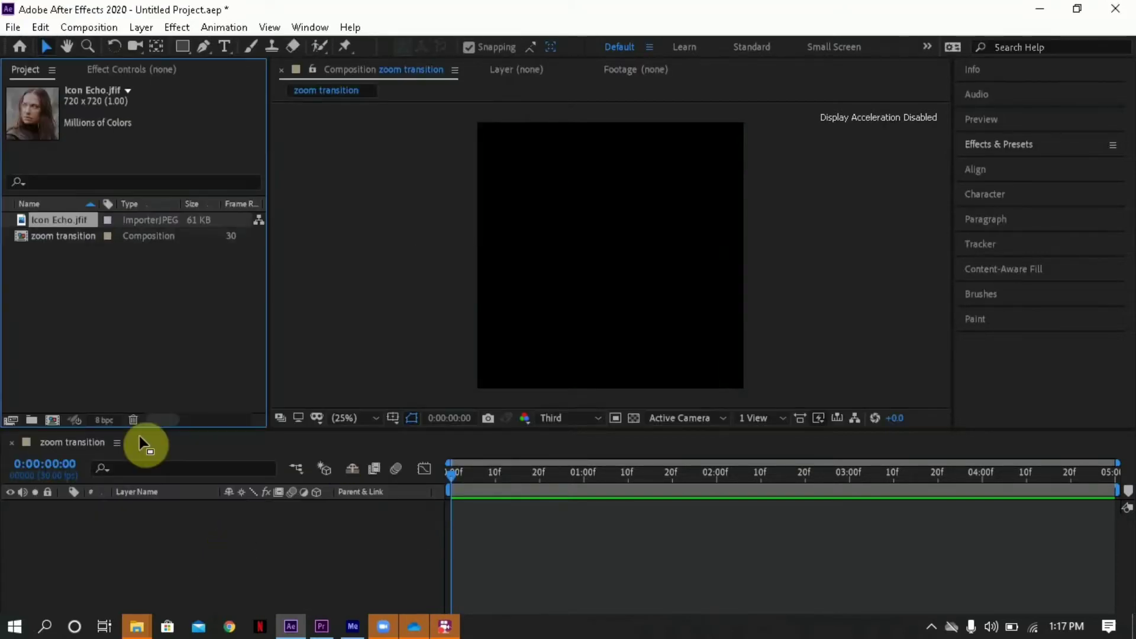
- Import the image Icon Echo (1) from the Downloads folder into the project
click(13, 28)
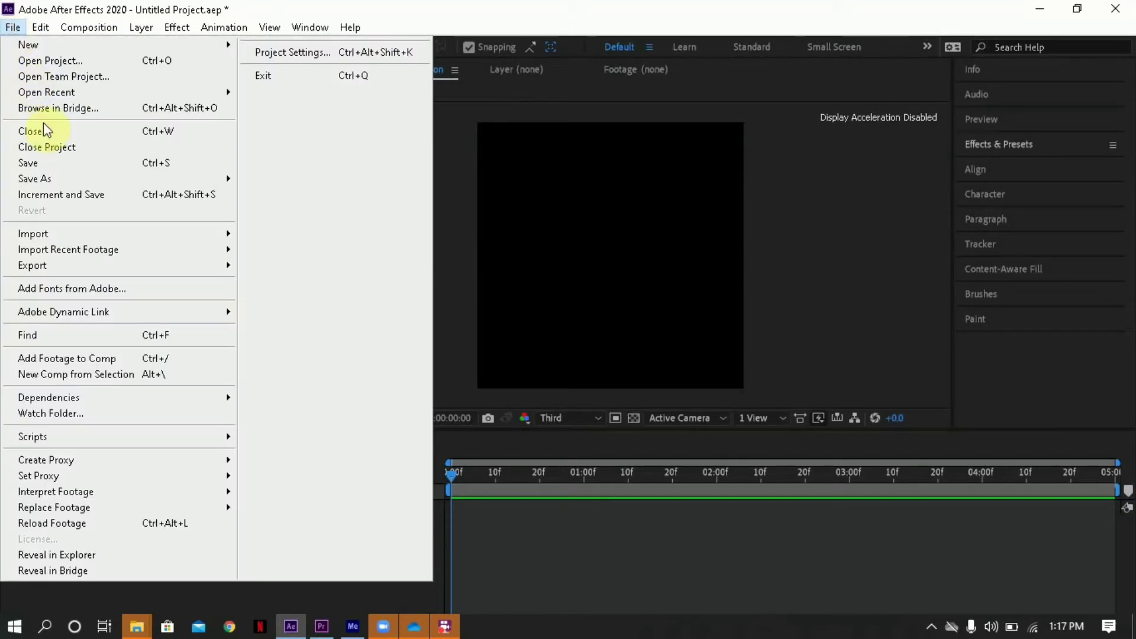
mouse_move(195, 234)
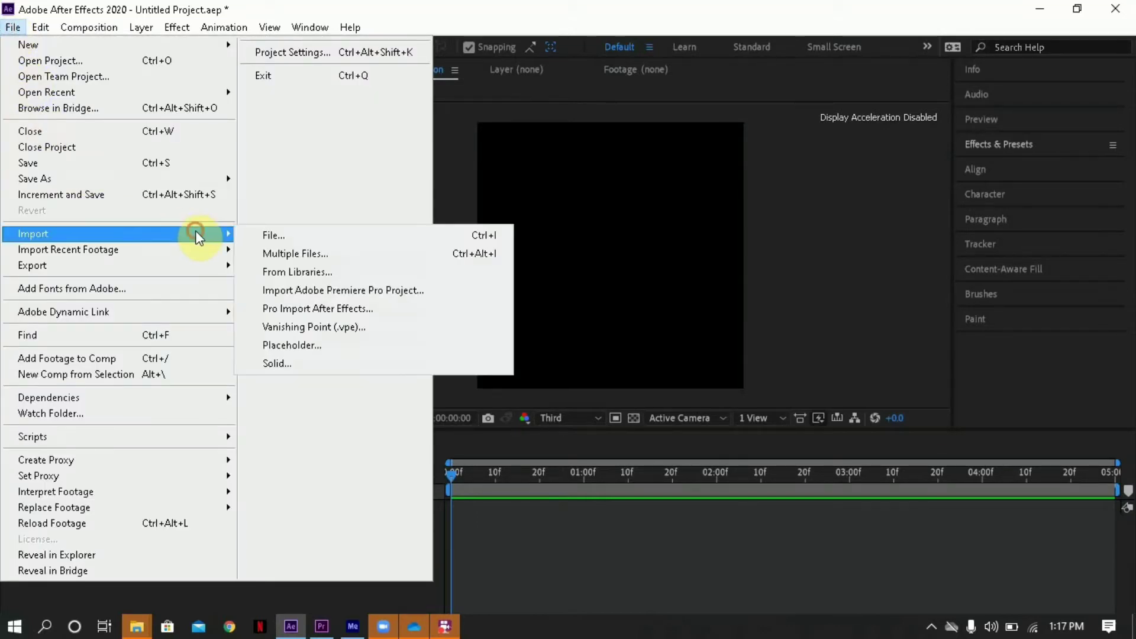
click(284, 233)
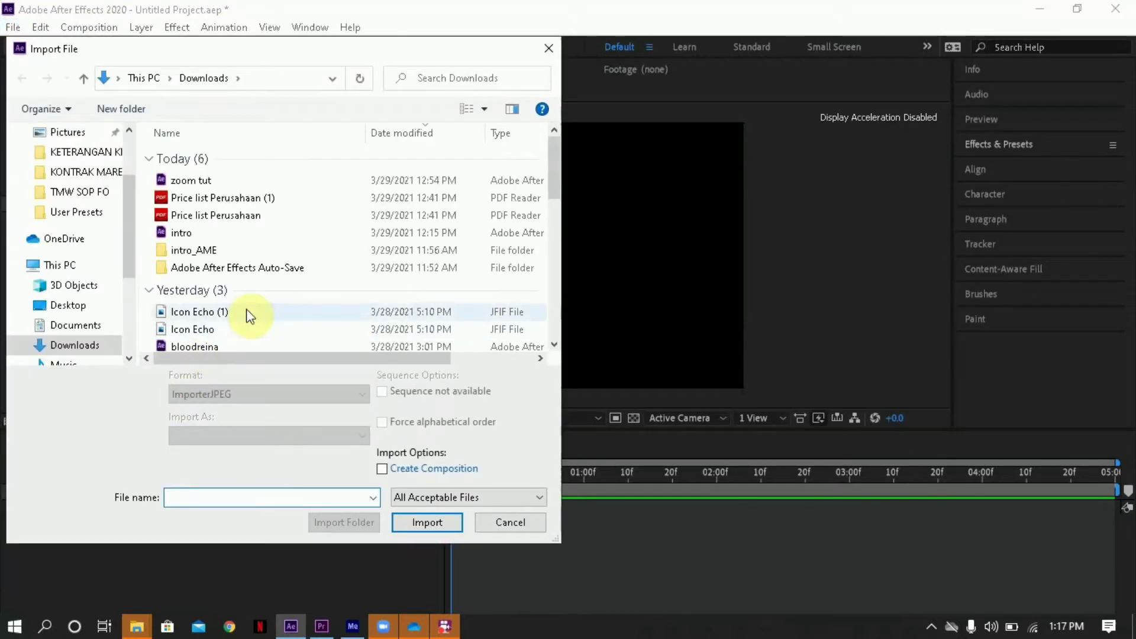
double_click(247, 312)
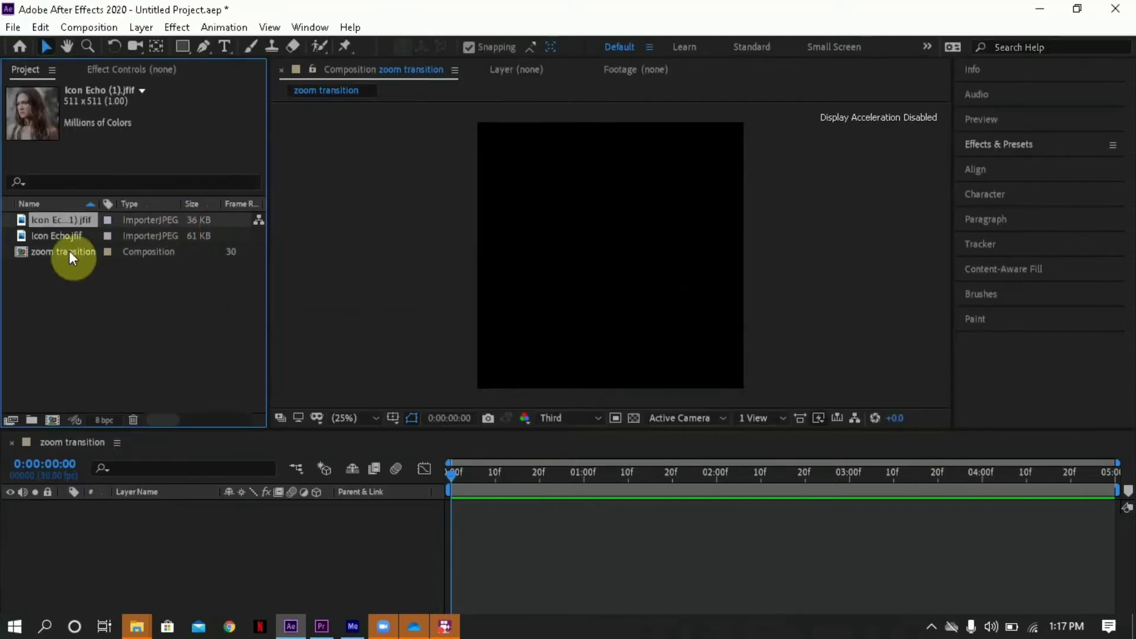
- Add Icon Echo.jfif to the zoom transition timeline and scale the layer to 179% so it fills the frame
click(63, 239)
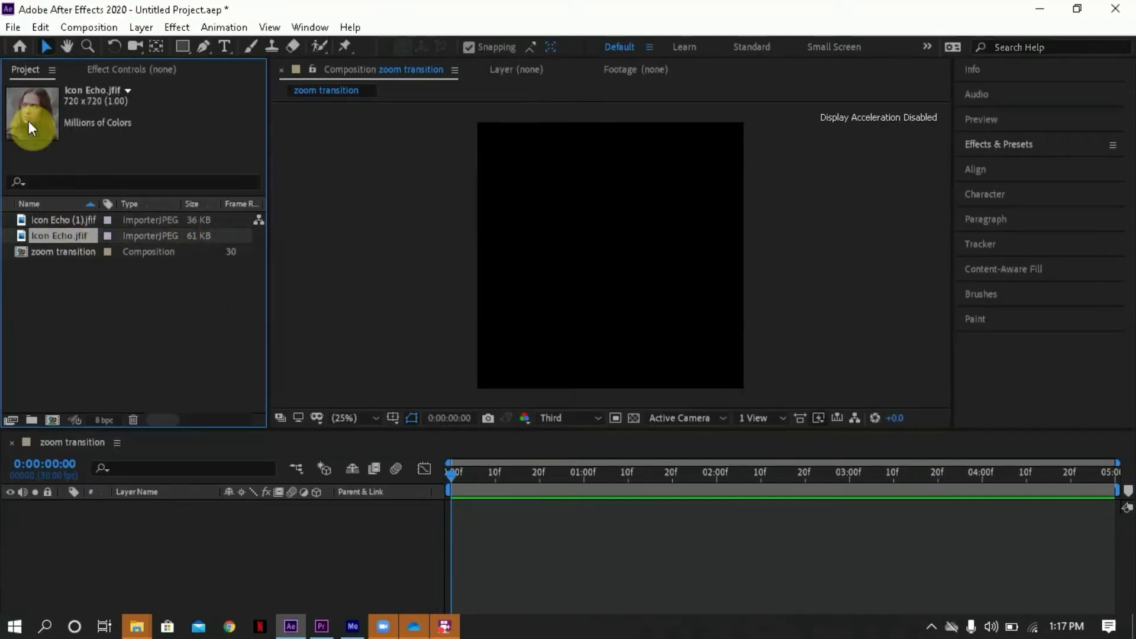
drag(29, 122, 211, 531)
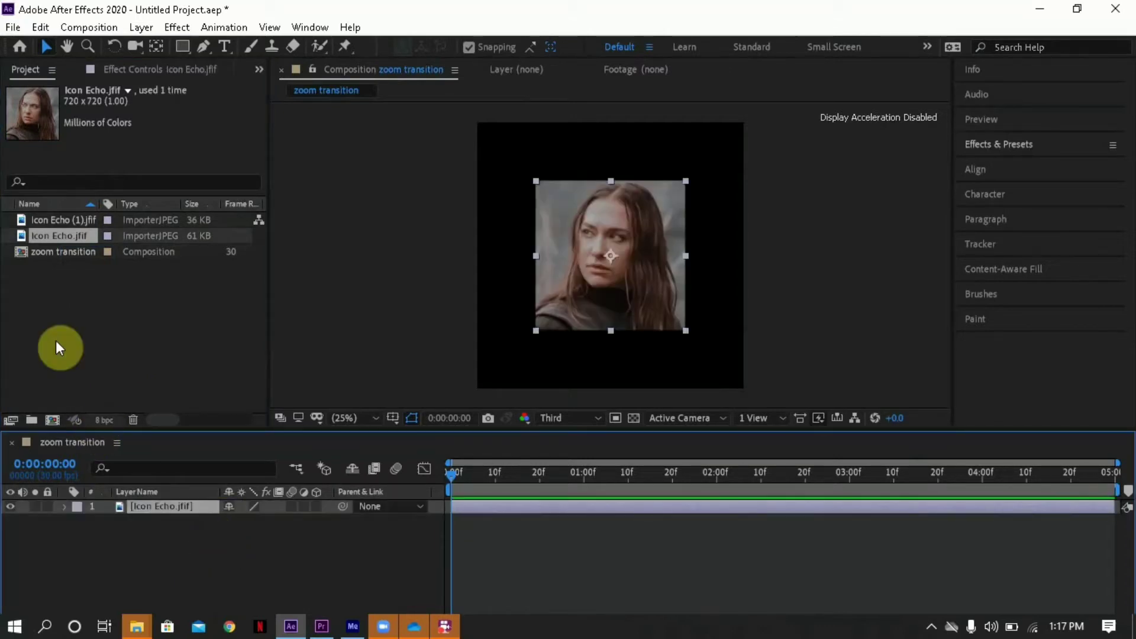
click(488, 473)
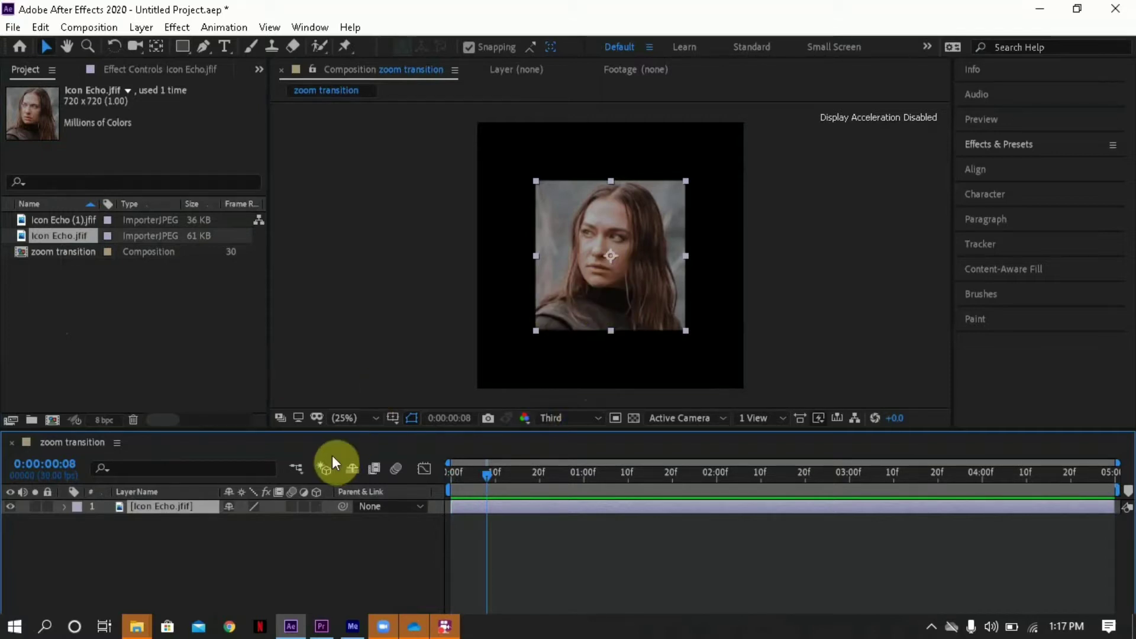
key(s)
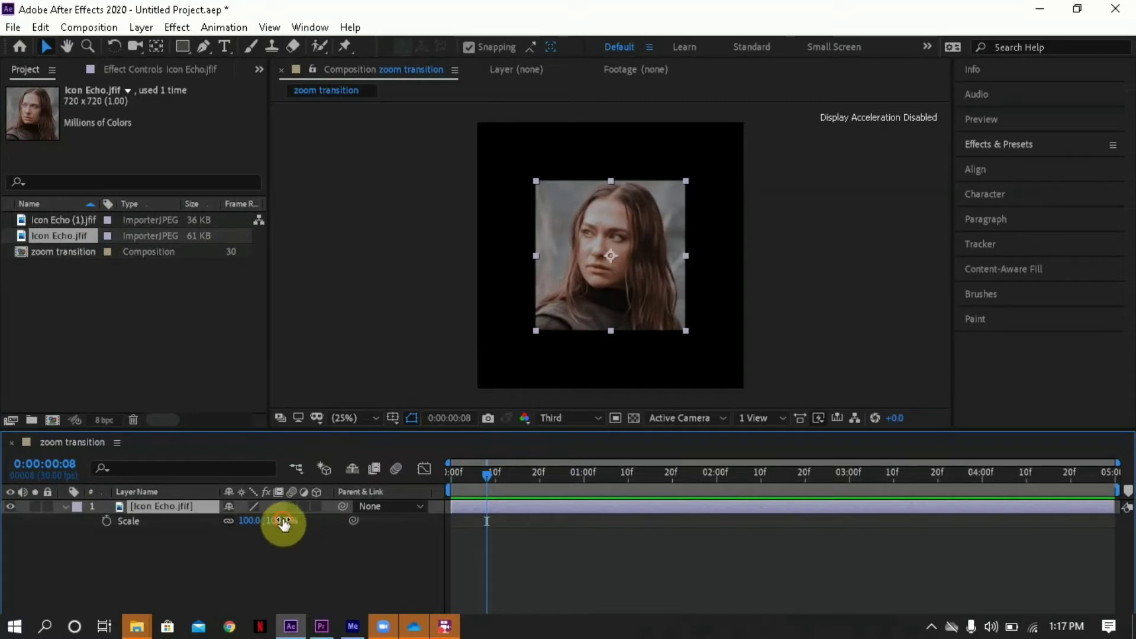
drag(284, 523, 351, 520)
click(481, 541)
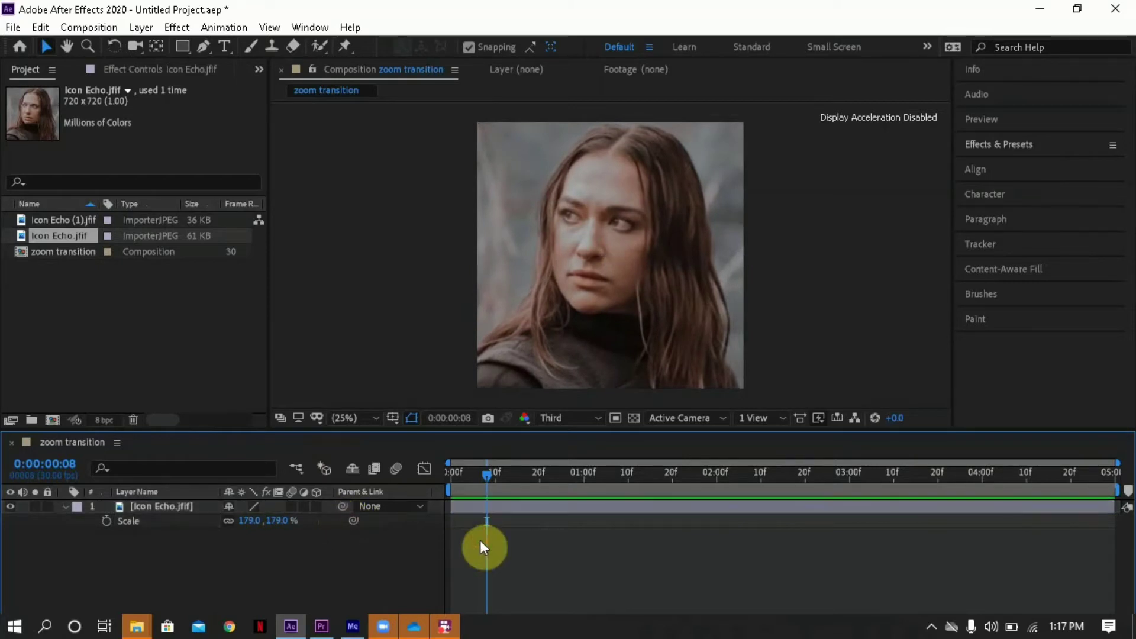
drag(467, 473, 448, 473)
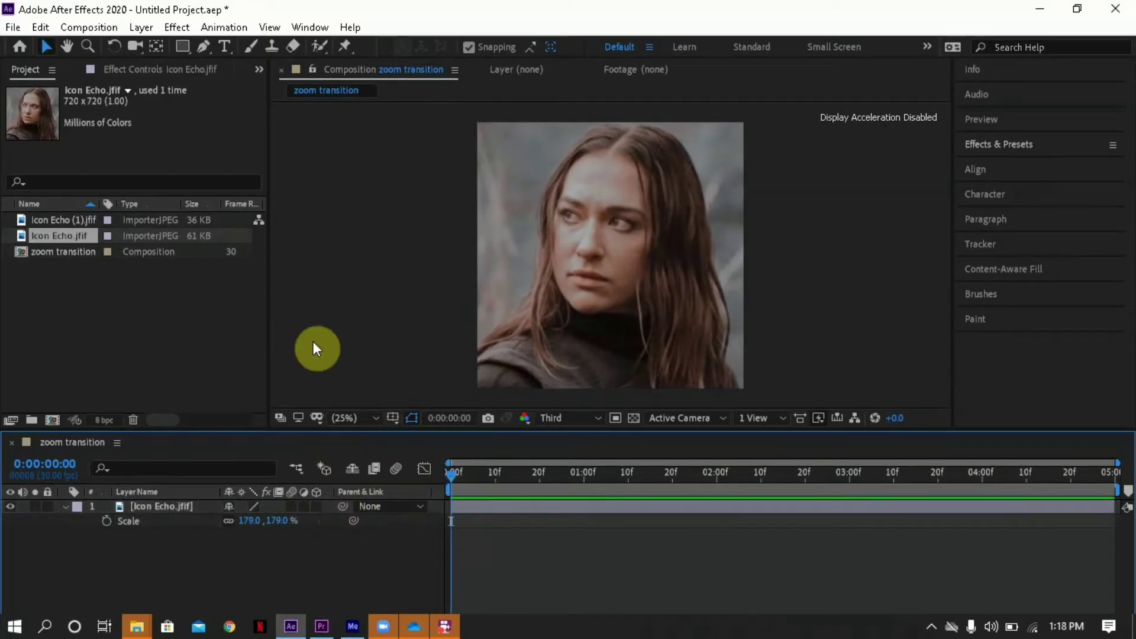
- Add Icon Echo (1).jfif above the Icon Echo.jfif layer and scale it to 253% to fill the frame
drag(141, 219, 177, 506)
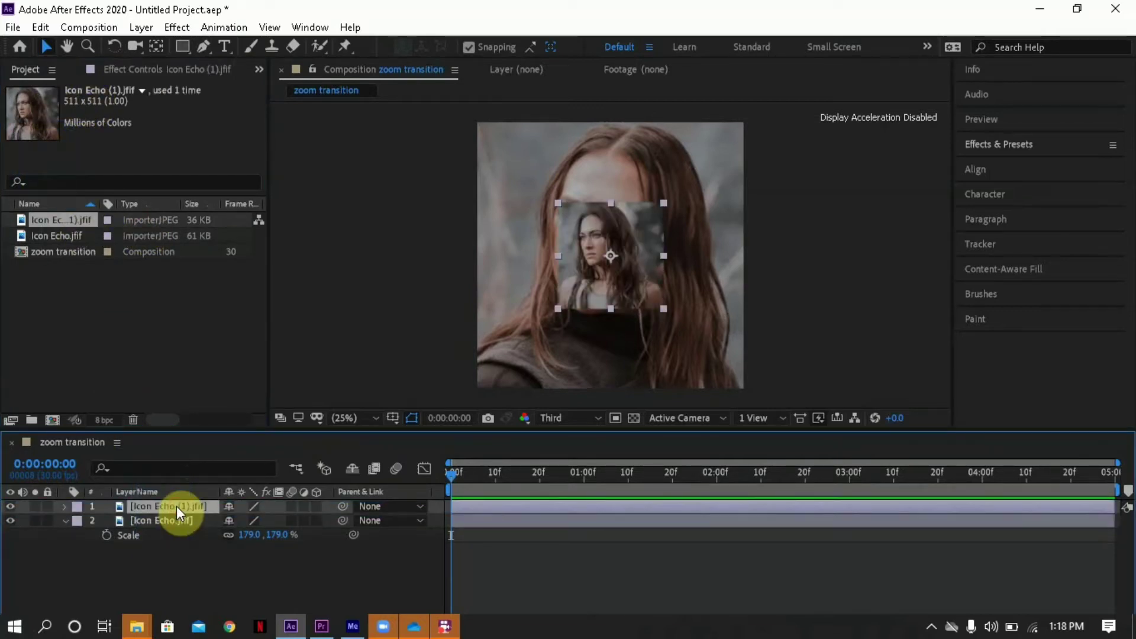
key(s)
drag(278, 521, 406, 521)
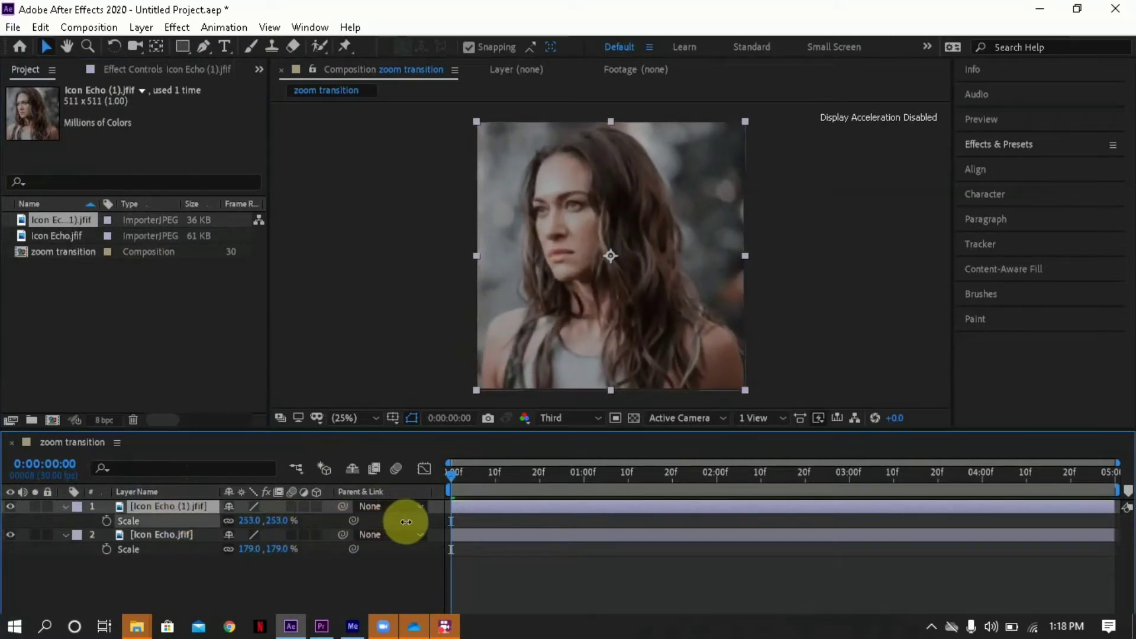
click(544, 552)
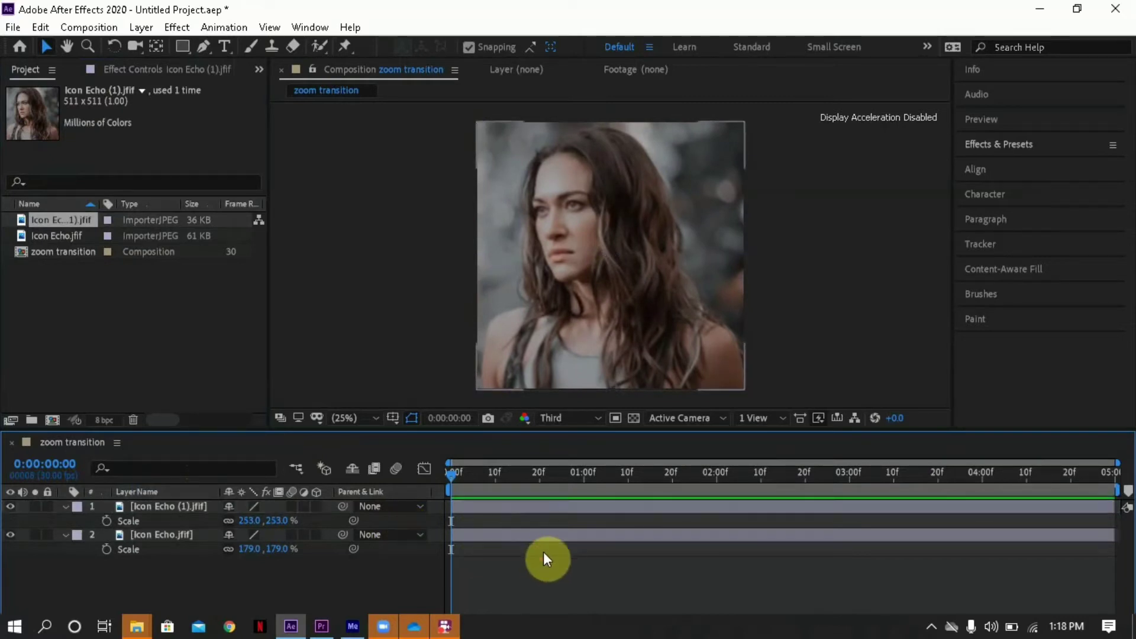
key(s)
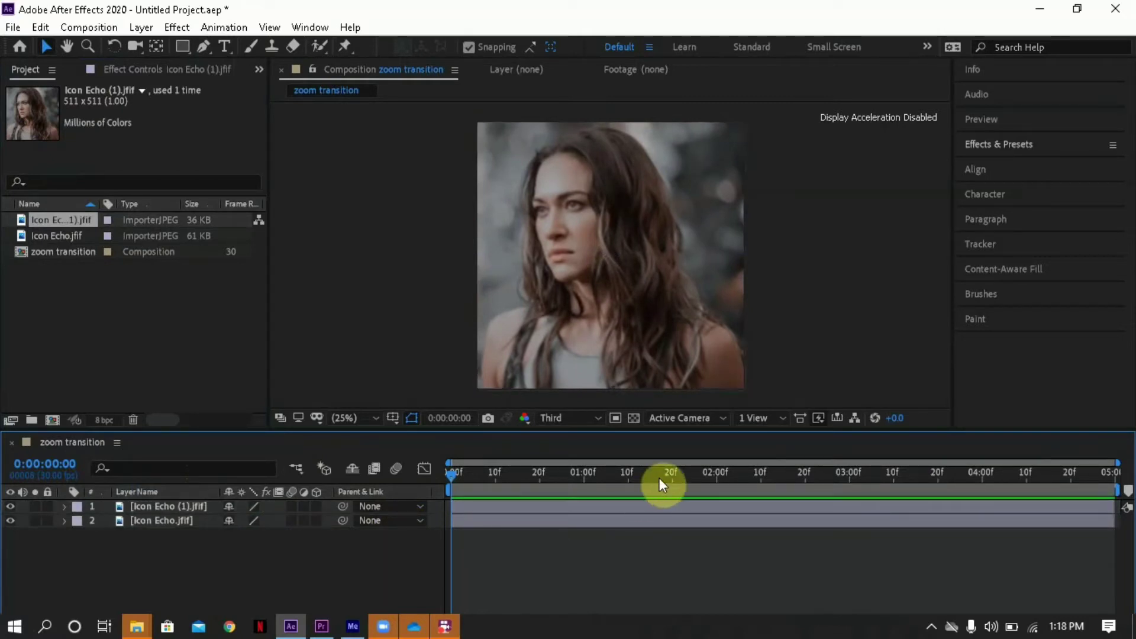
- Split the Icon Echo (1).jfif layer at 0:00:02:15
drag(660, 478, 784, 480)
click(758, 508)
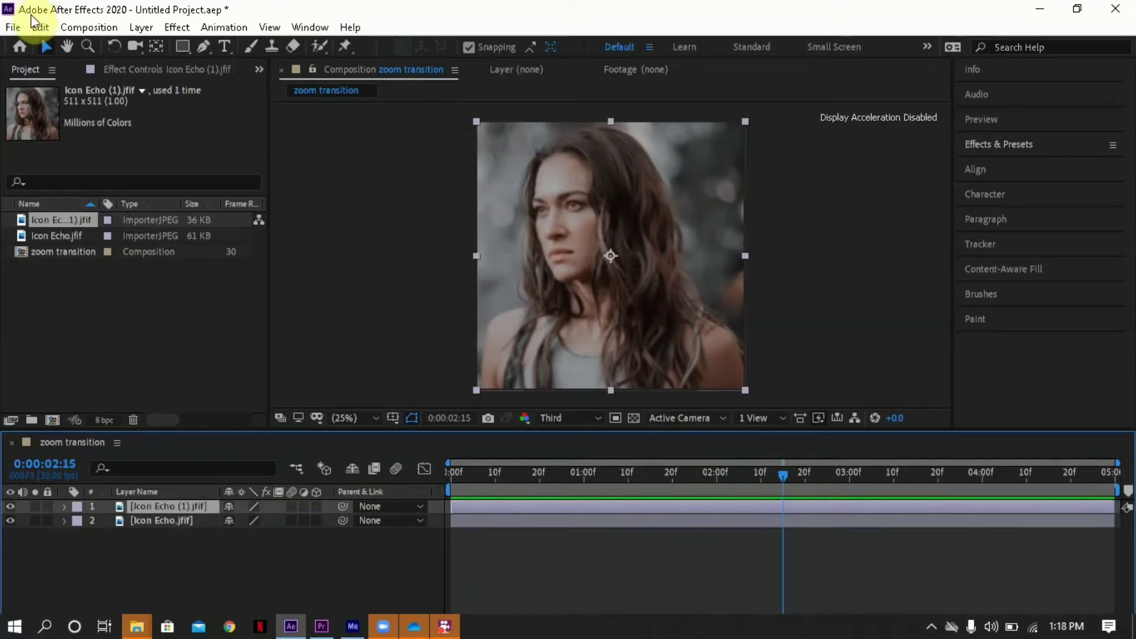
click(42, 27)
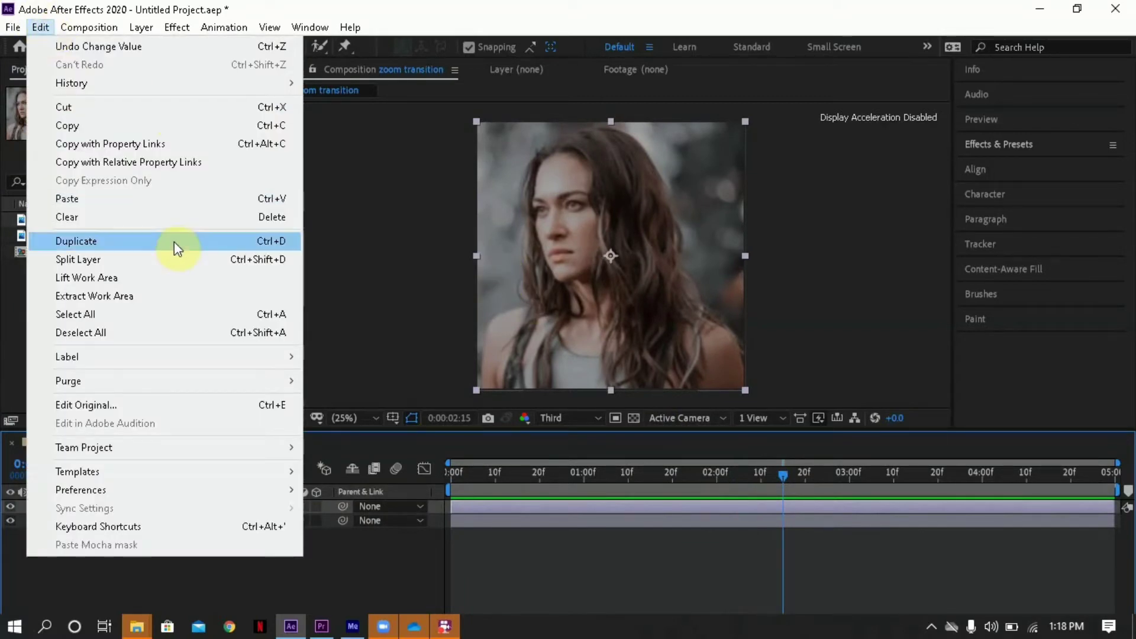
click(173, 259)
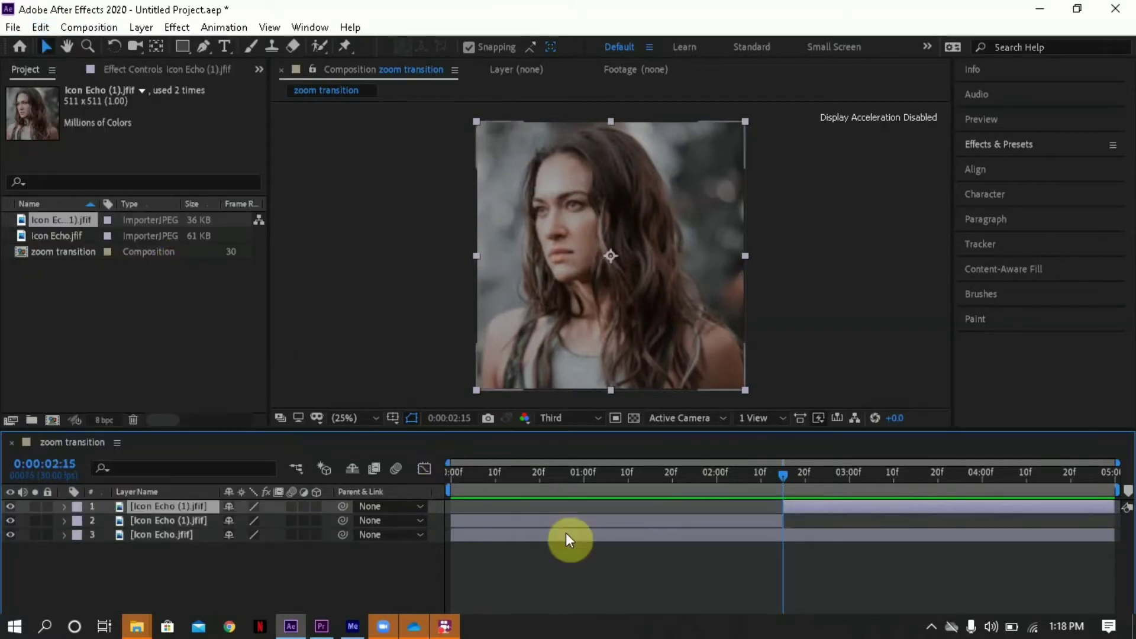
- Cut the first half of the split Icon Echo (1).jfif layer, before 0:00:02:15, out of the timeline
click(583, 524)
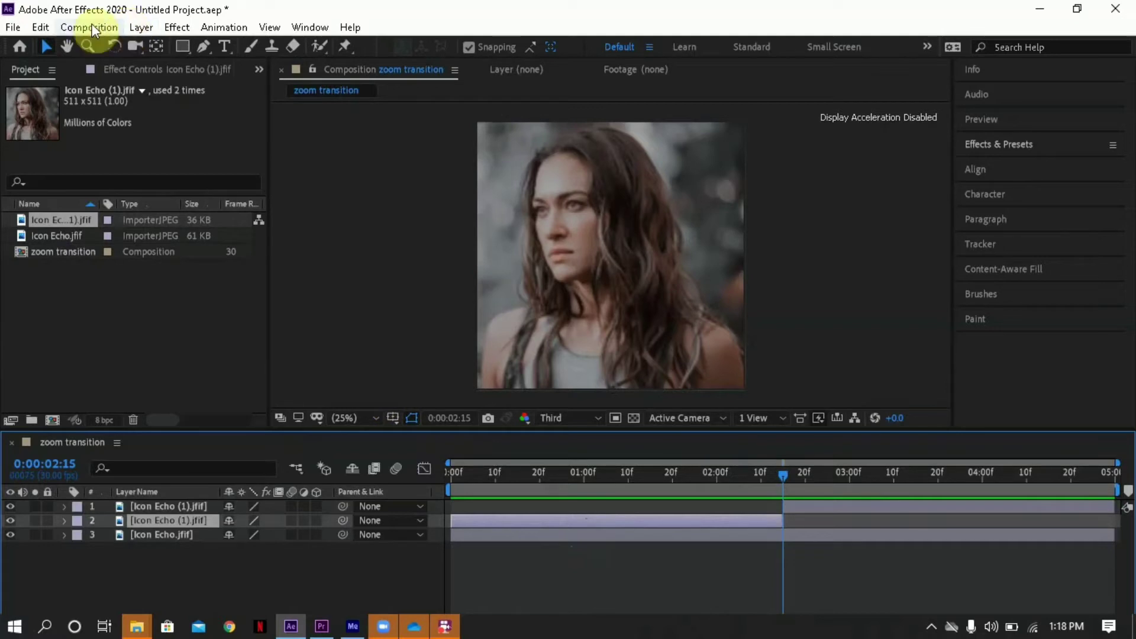
click(46, 29)
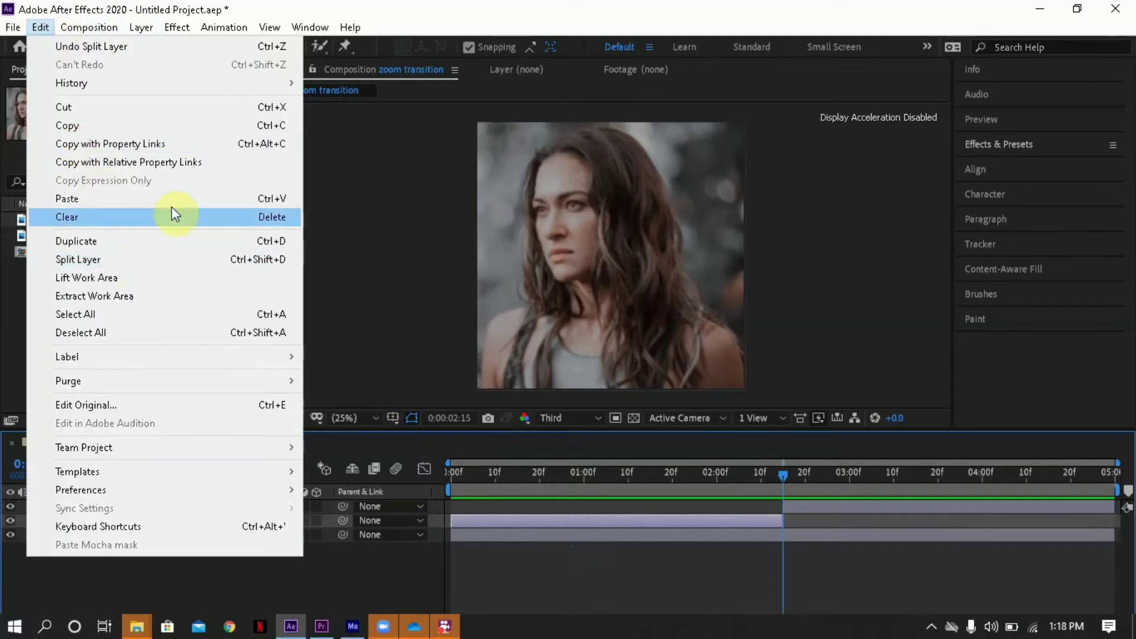
click(217, 110)
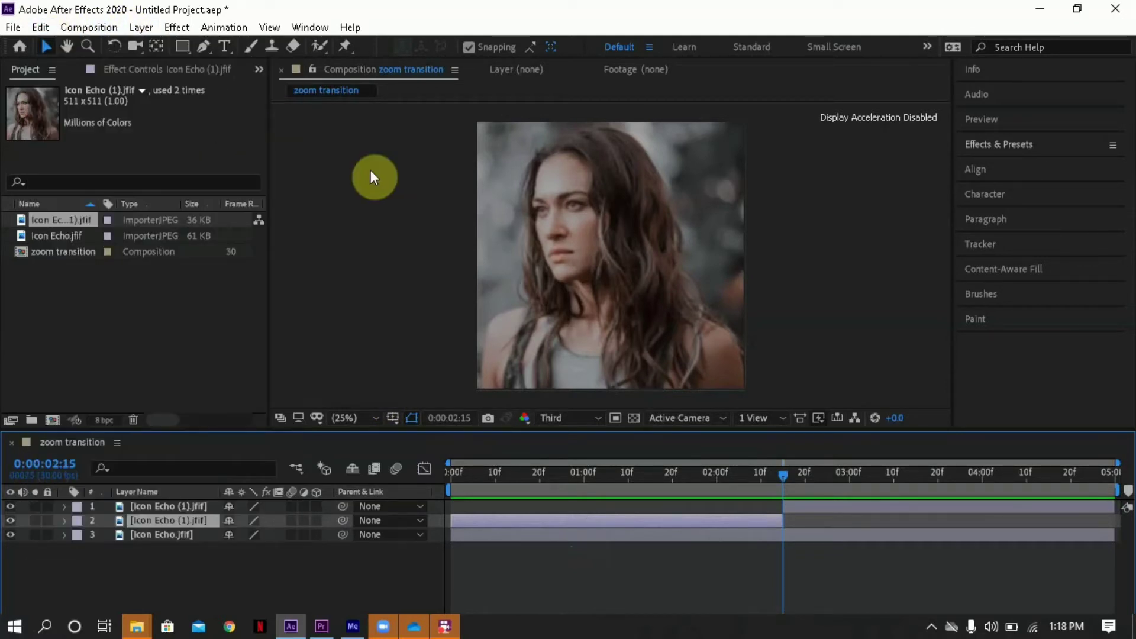
- Split the Icon Echo.jfif layer at 0:00:02:15
click(724, 524)
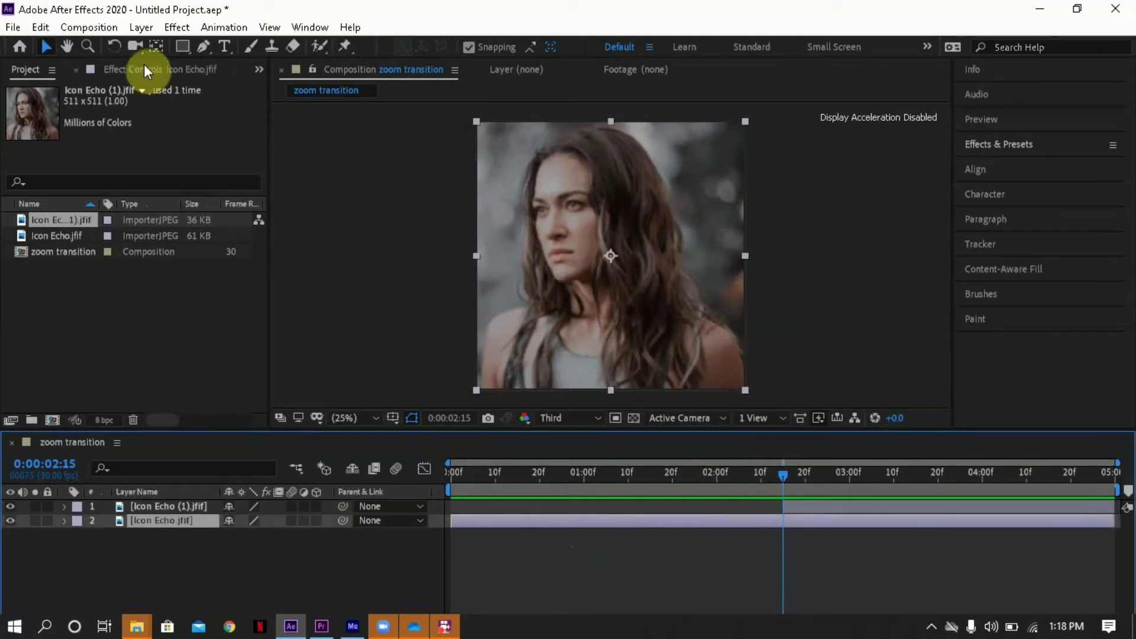
click(43, 28)
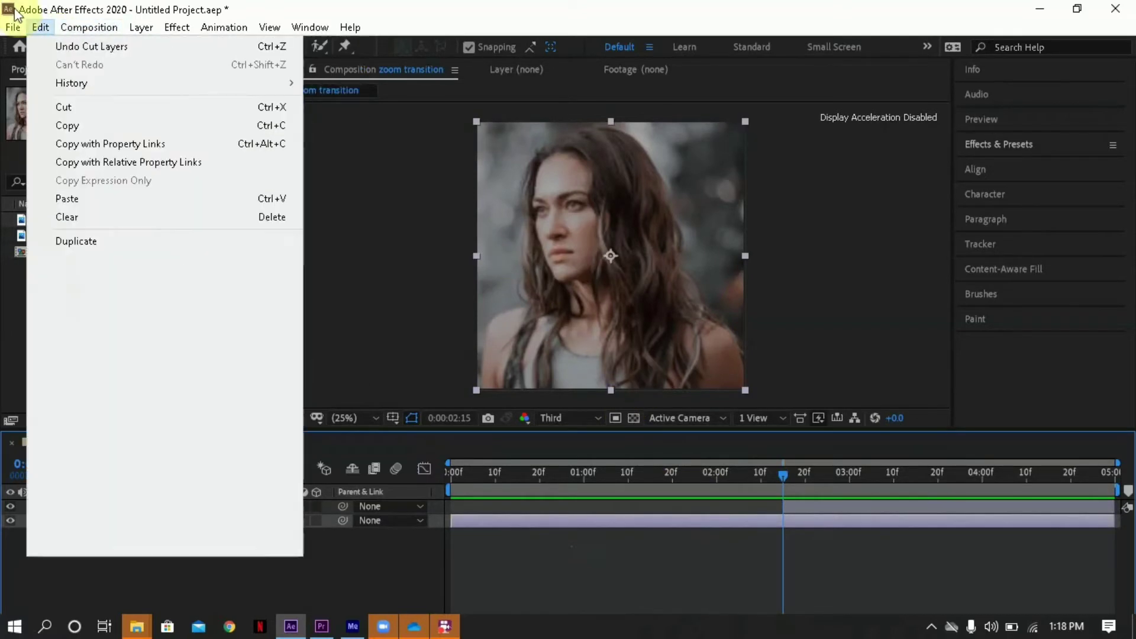
mouse_move(14, 25)
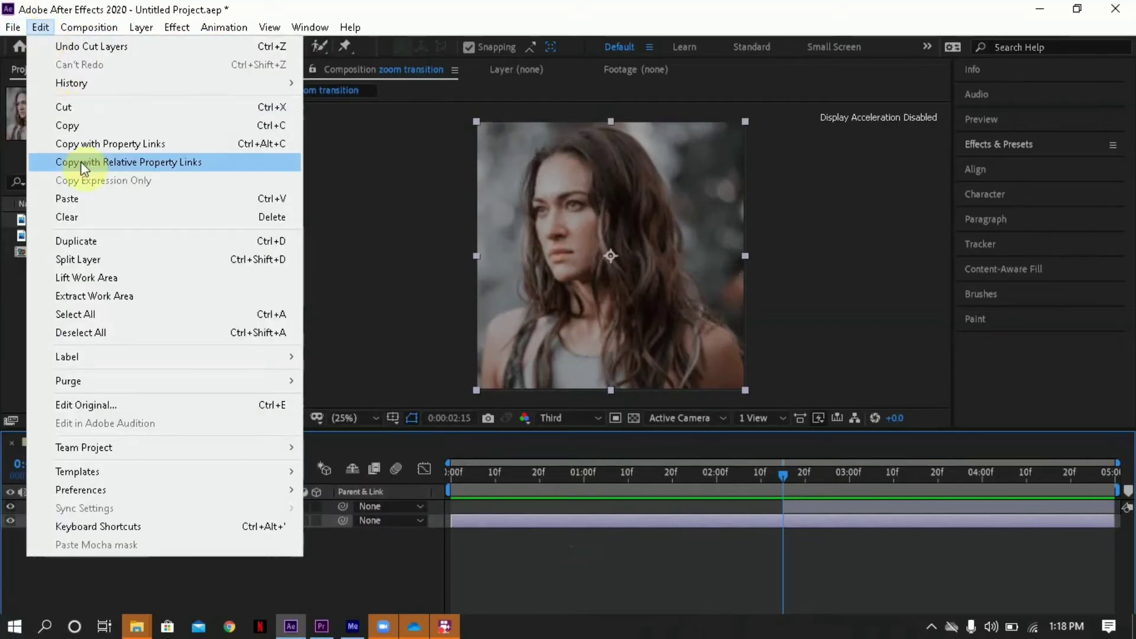
click(126, 264)
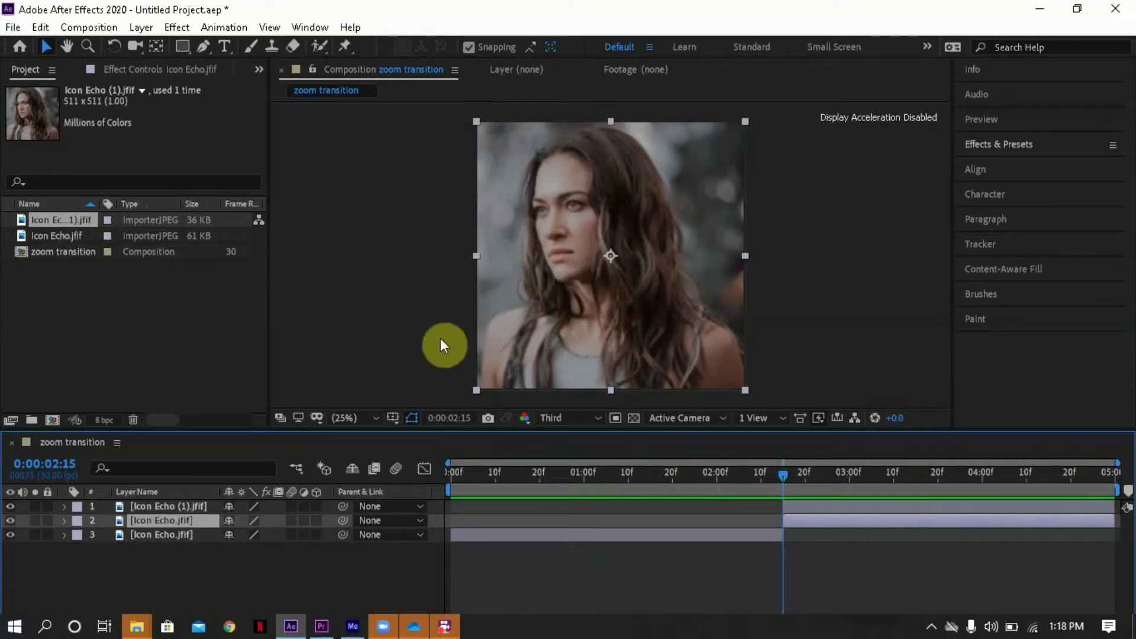
- Cut the second half of the split Icon Echo.jfif layer, after 0:00:02:15, out of the timeline
click(39, 29)
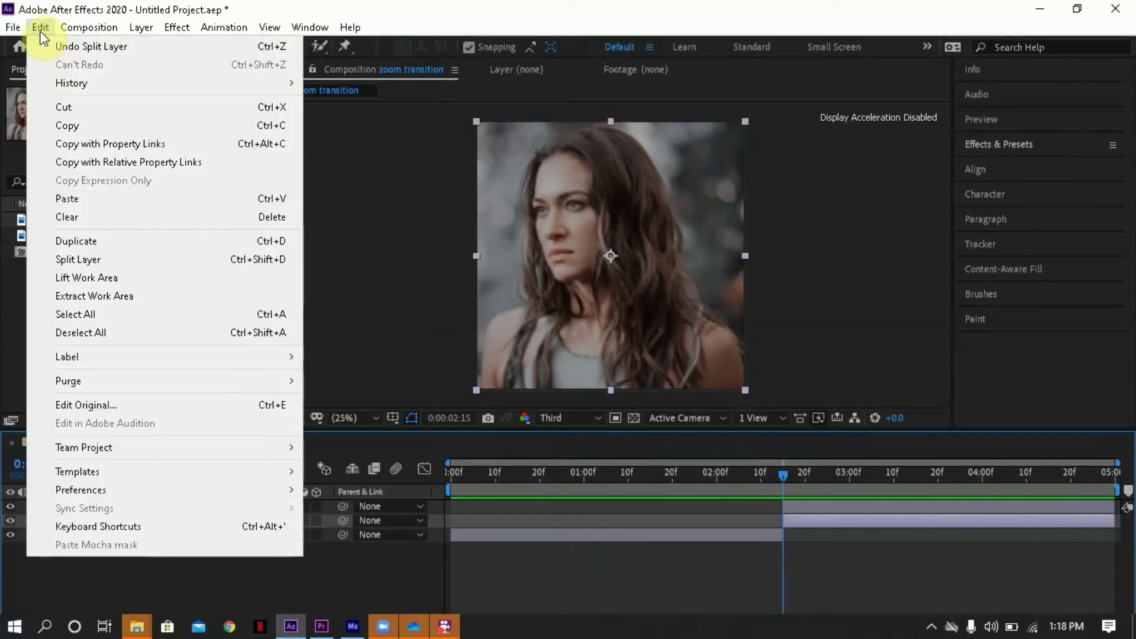
click(126, 106)
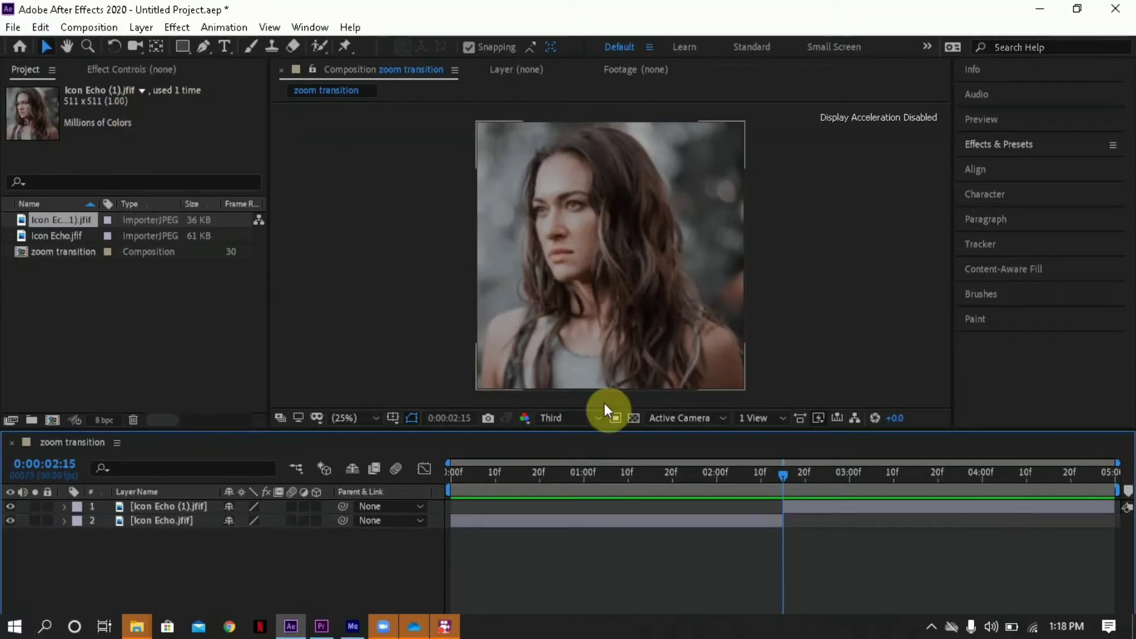
mouse_move(766, 481)
mouse_down()
mouse_move(727, 477)
mouse_move(787, 484)
mouse_move(775, 481)
mouse_up()
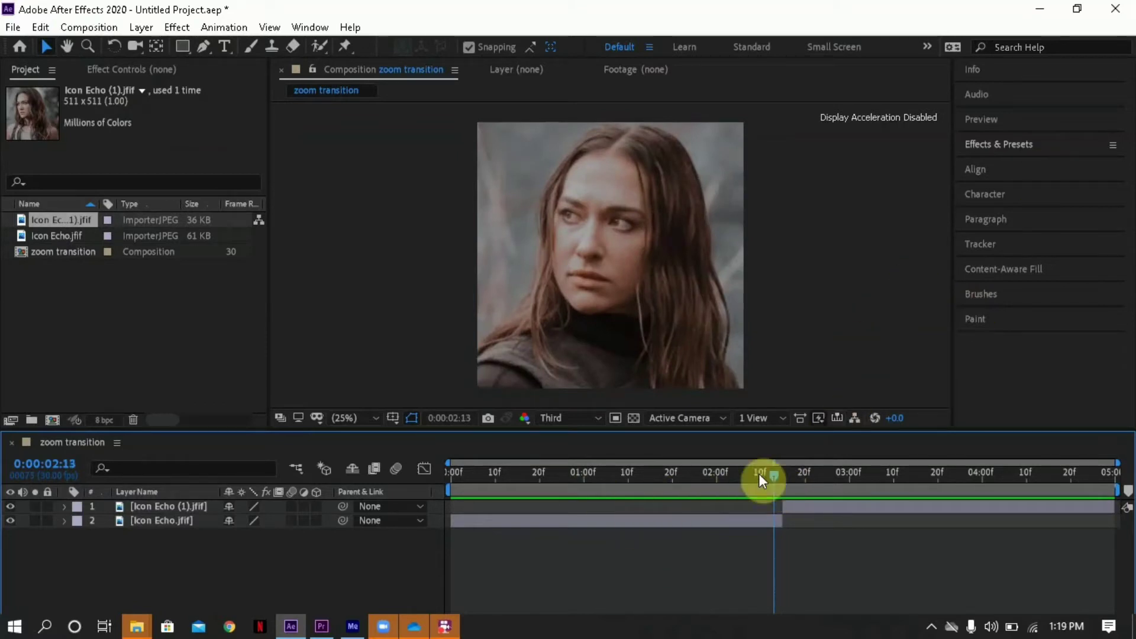
- Find the Motion Tile effect and apply it to both the Icon Echo.jfif and Icon Echo (1).jfif layers
click(708, 525)
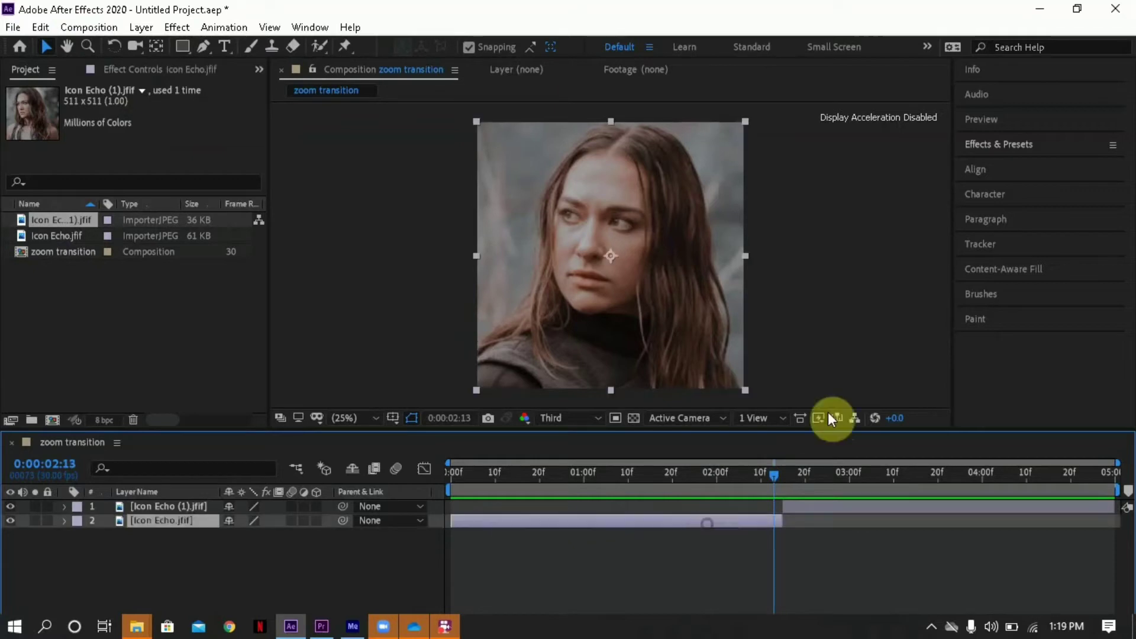
click(1025, 151)
click(1018, 166)
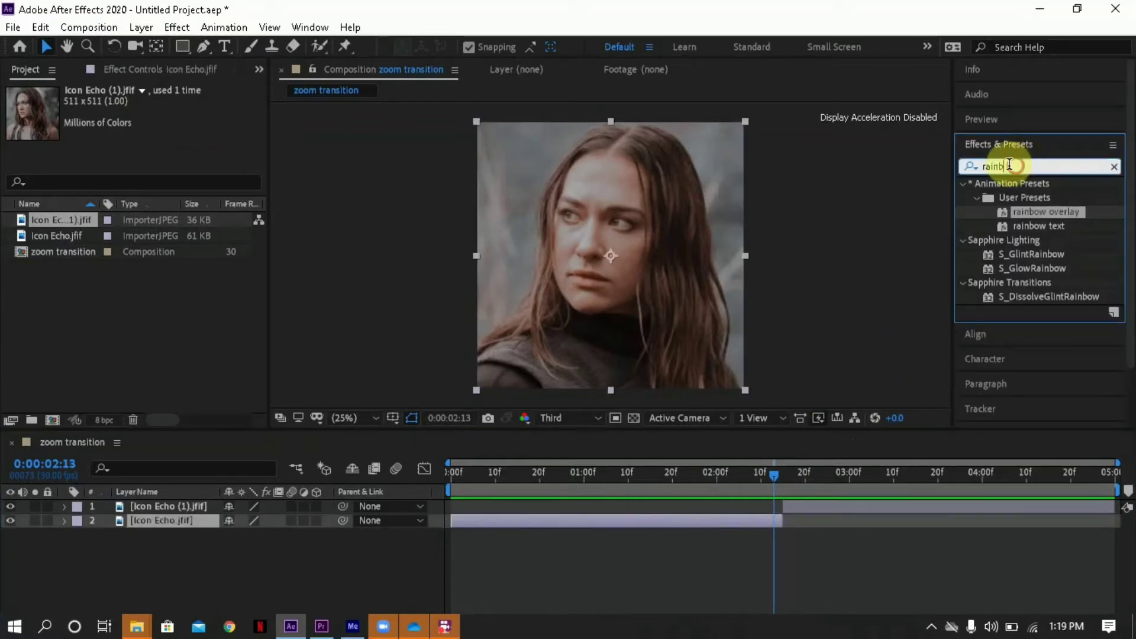
text(mo)
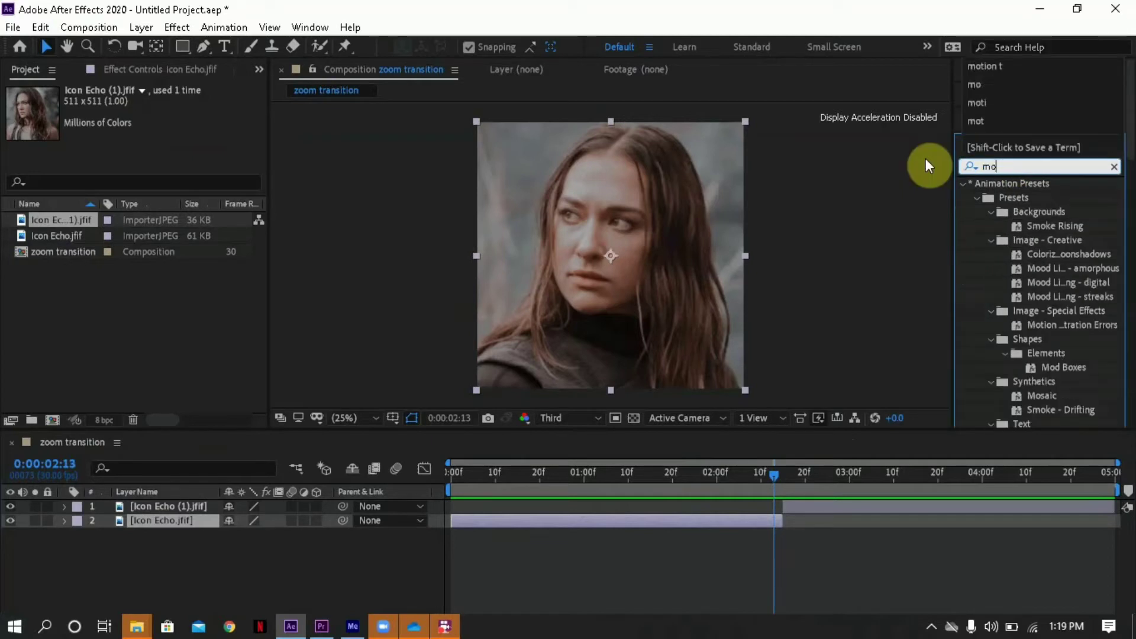
text(tioln)
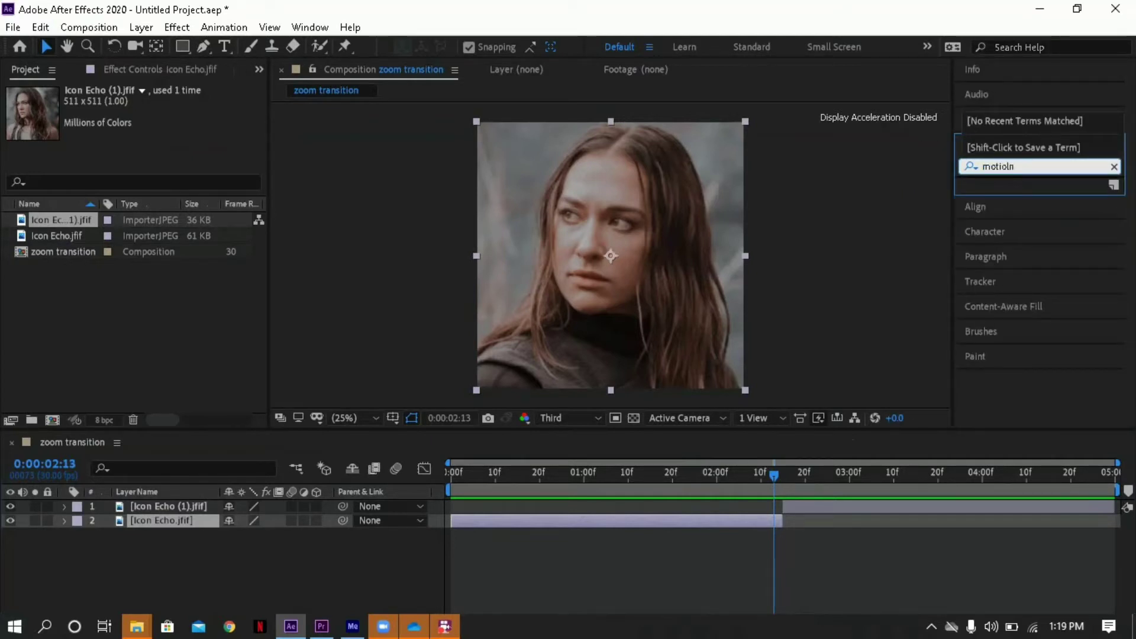
key(BackSpace)
text(n ti)
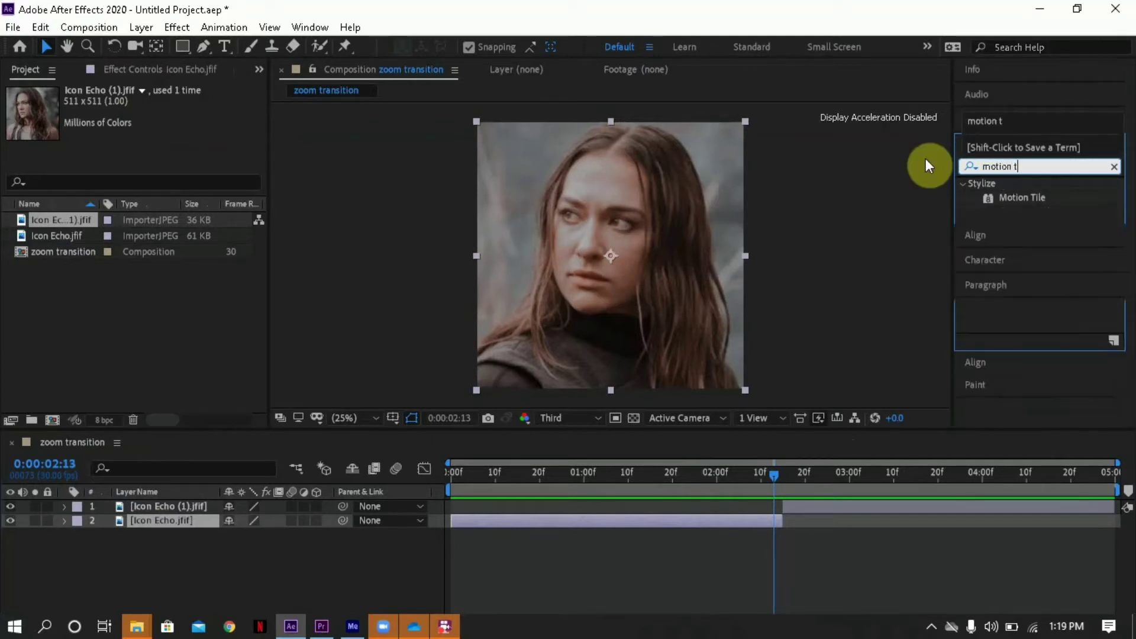
click(1014, 204)
drag(1025, 199, 599, 516)
click(818, 479)
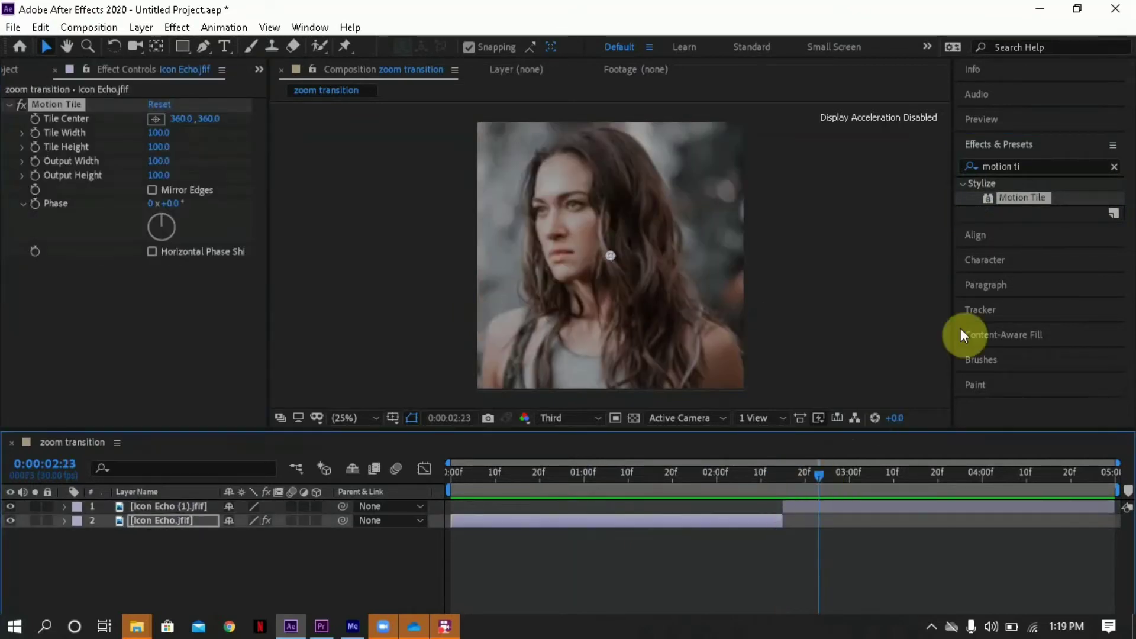
drag(1054, 201, 885, 511)
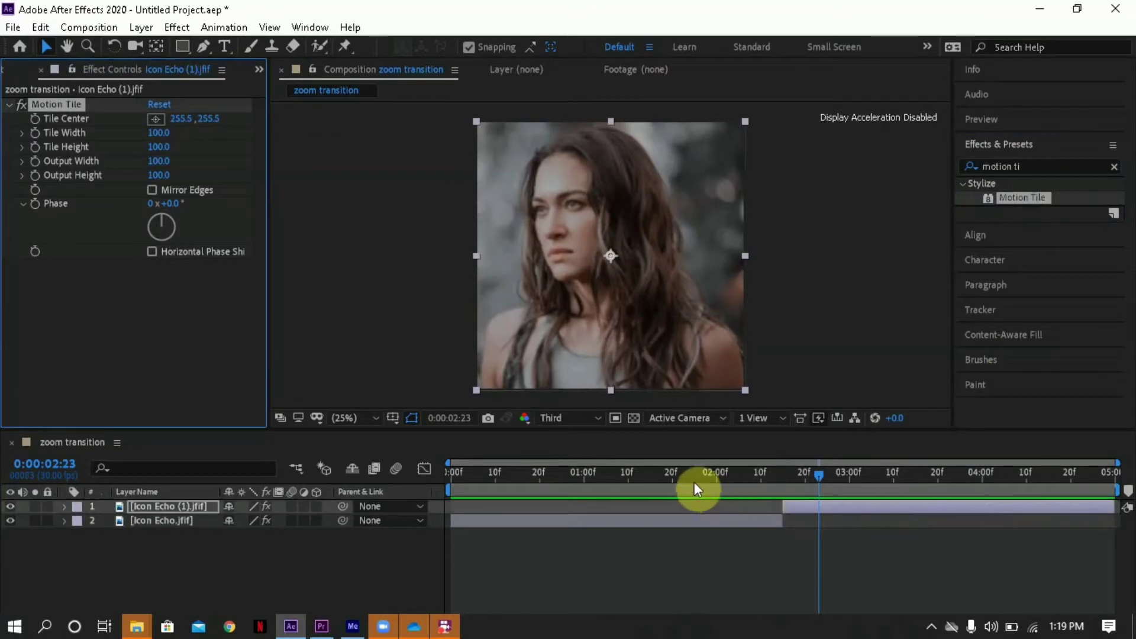
- Set the Motion Tile output width and output height of the Icon Echo.jfif layer to 400 and enable Mirror Edges
click(657, 465)
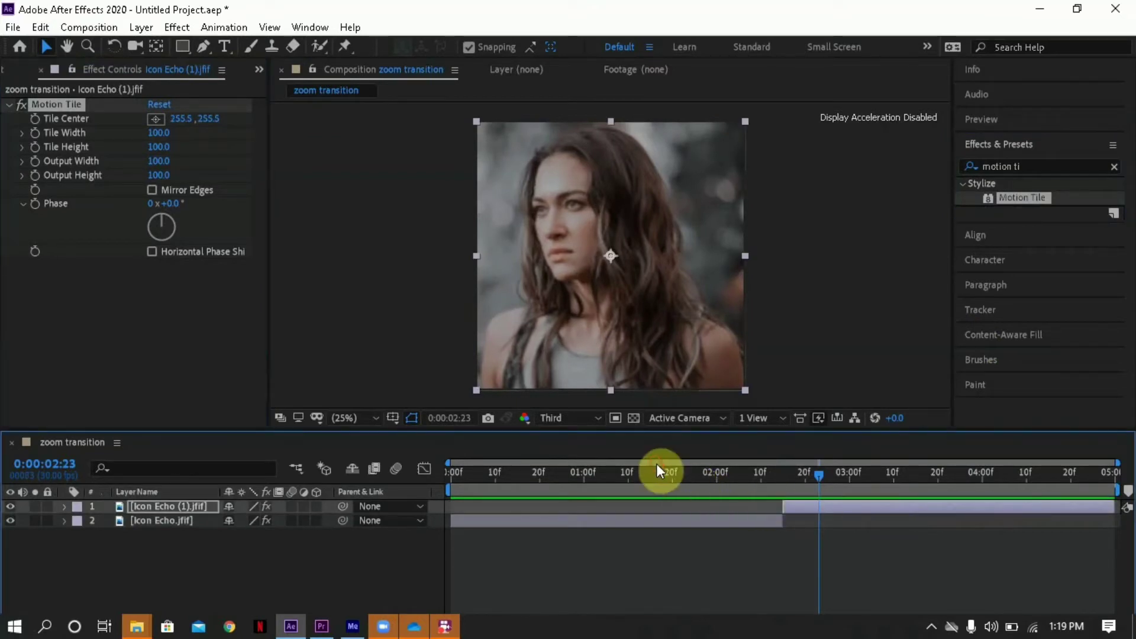
click(610, 475)
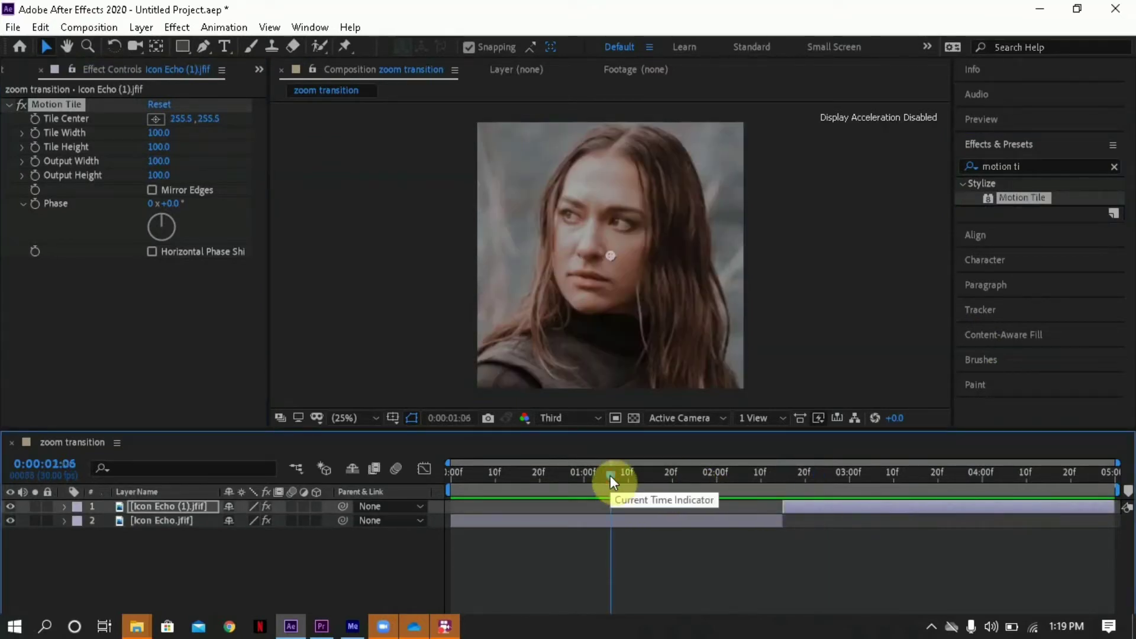
click(568, 514)
click(562, 523)
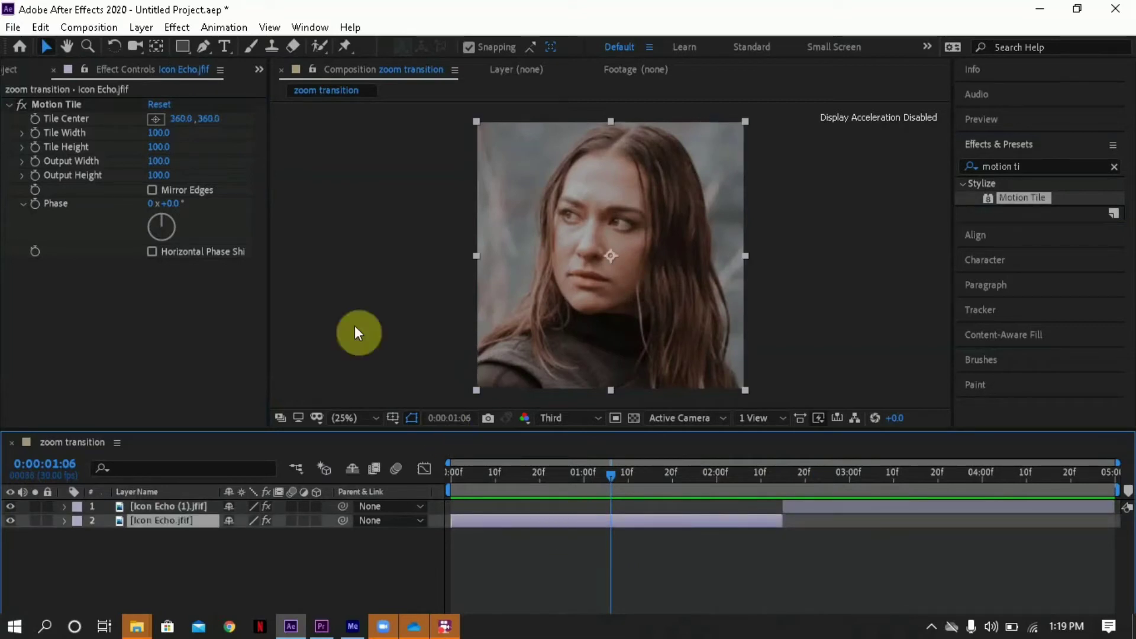
click(166, 160)
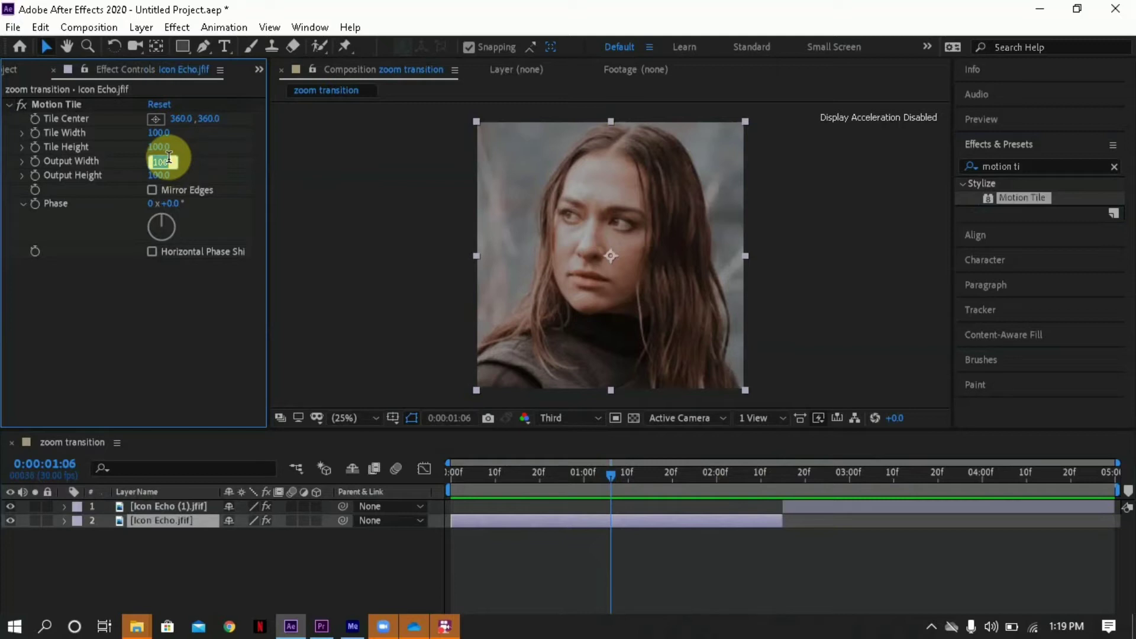
text(400)
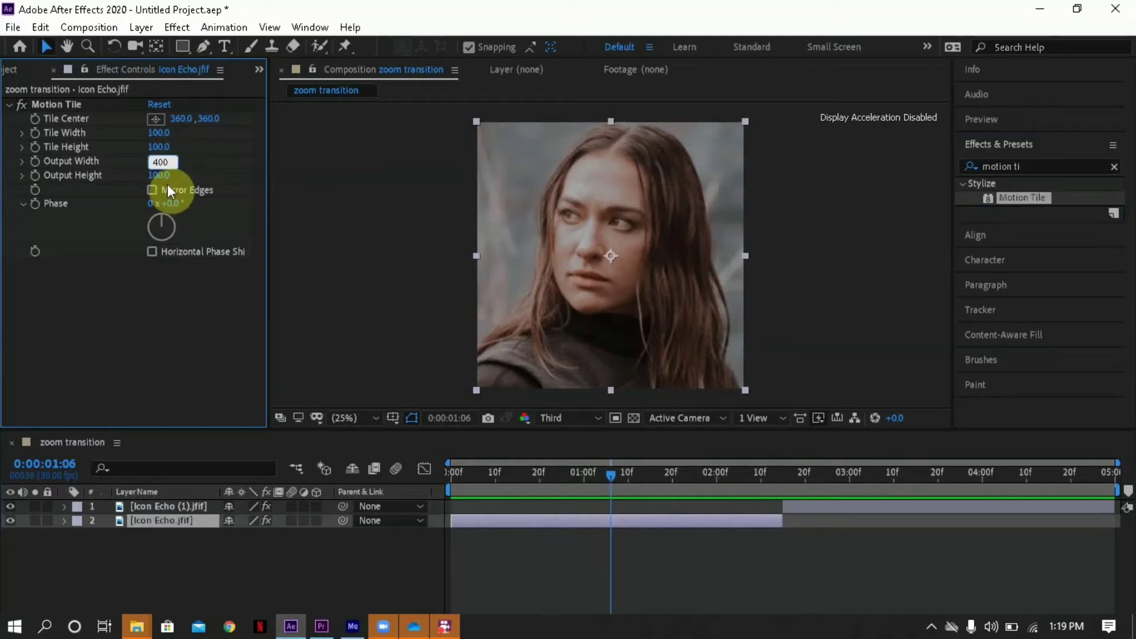
click(165, 176)
text(400)
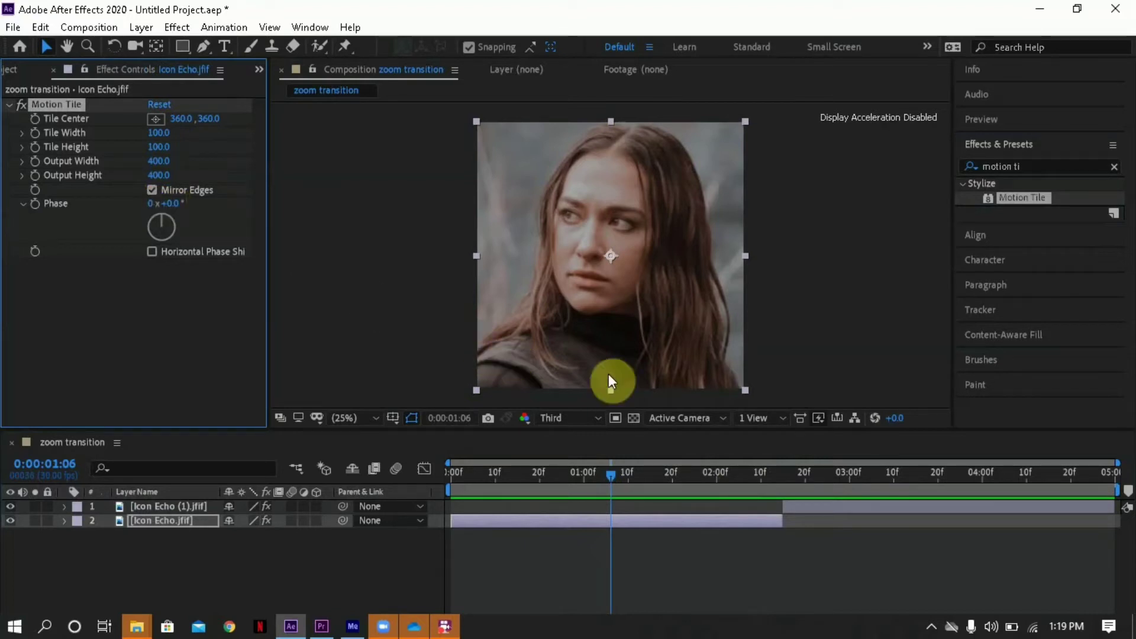
- Set the Motion Tile output width and height of the Icon Echo (1).jfif layer to 400 with Mirror Edges enabled
click(802, 507)
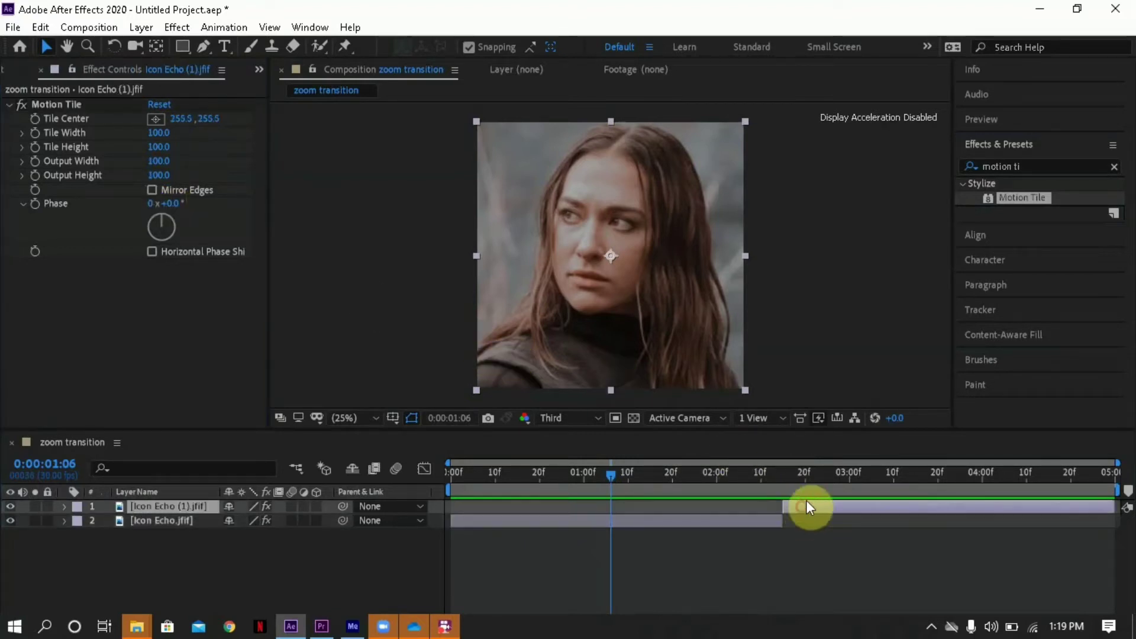
click(815, 477)
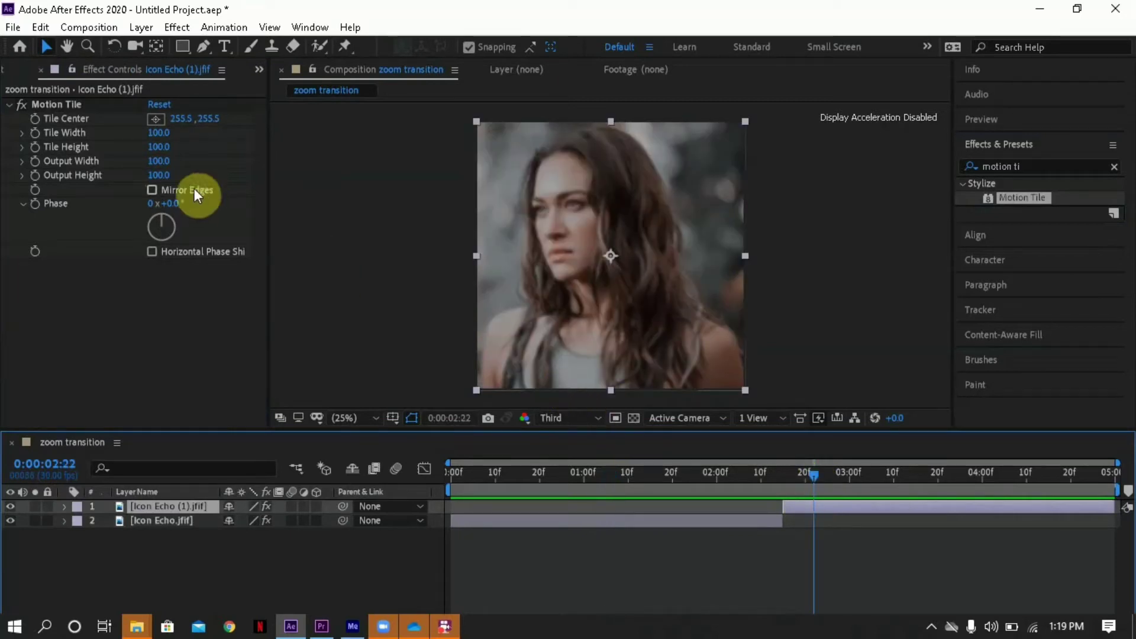
click(160, 162)
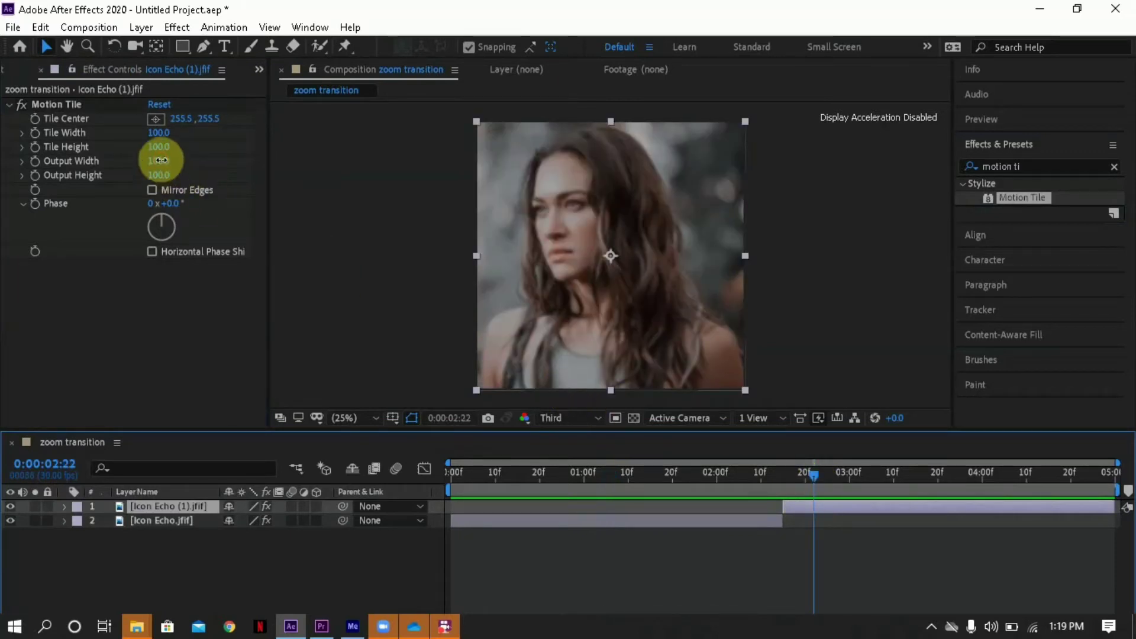
text(400)
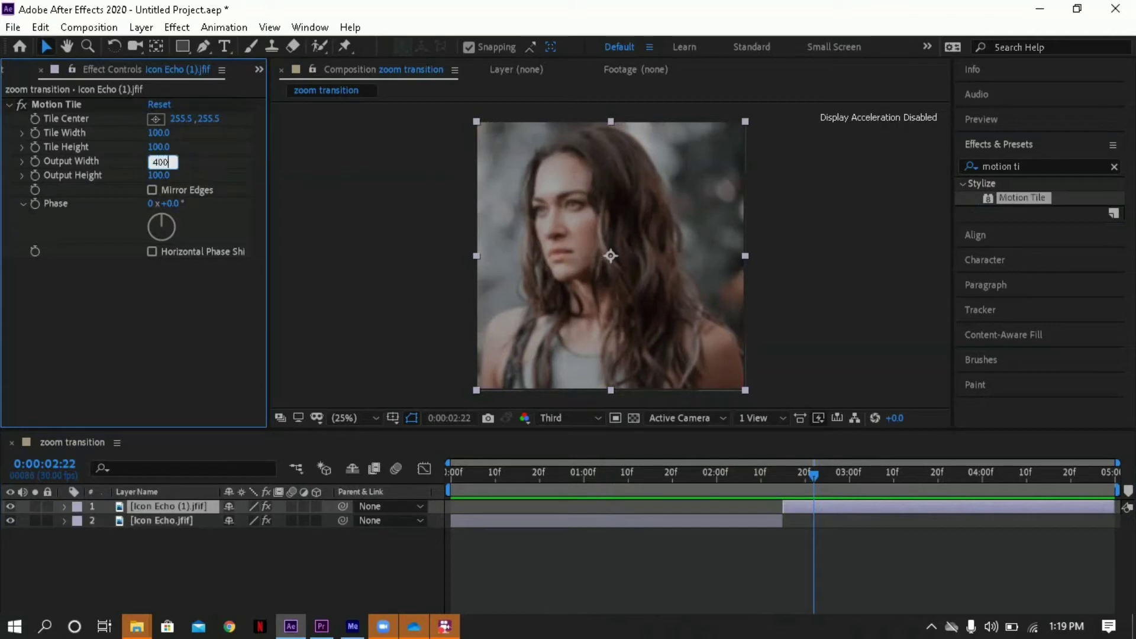
click(163, 177)
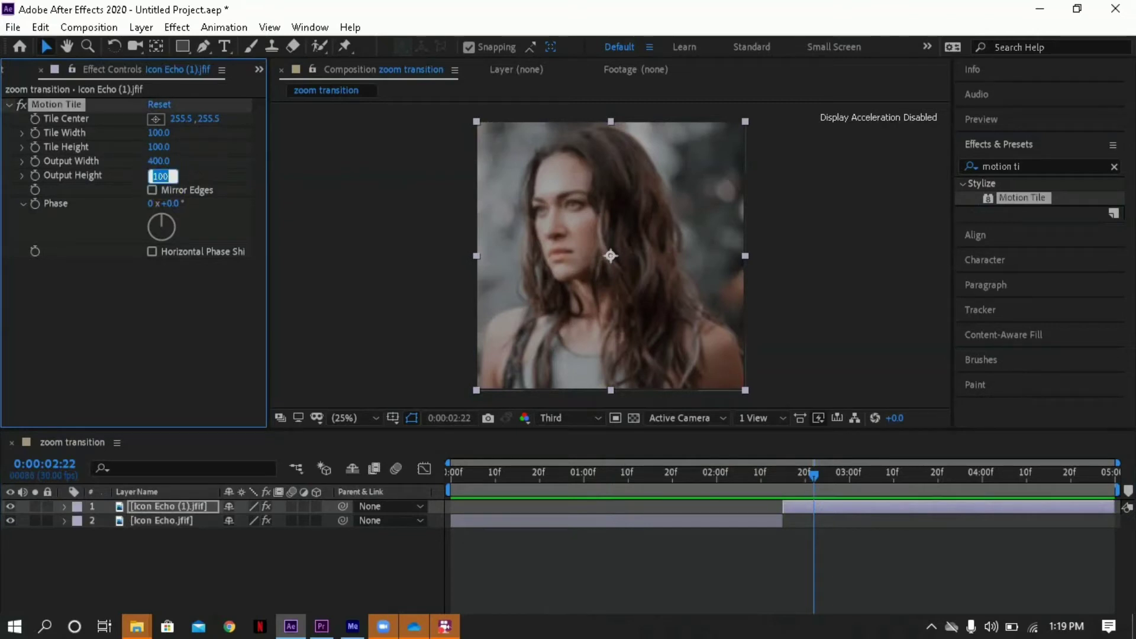
text(400)
click(145, 204)
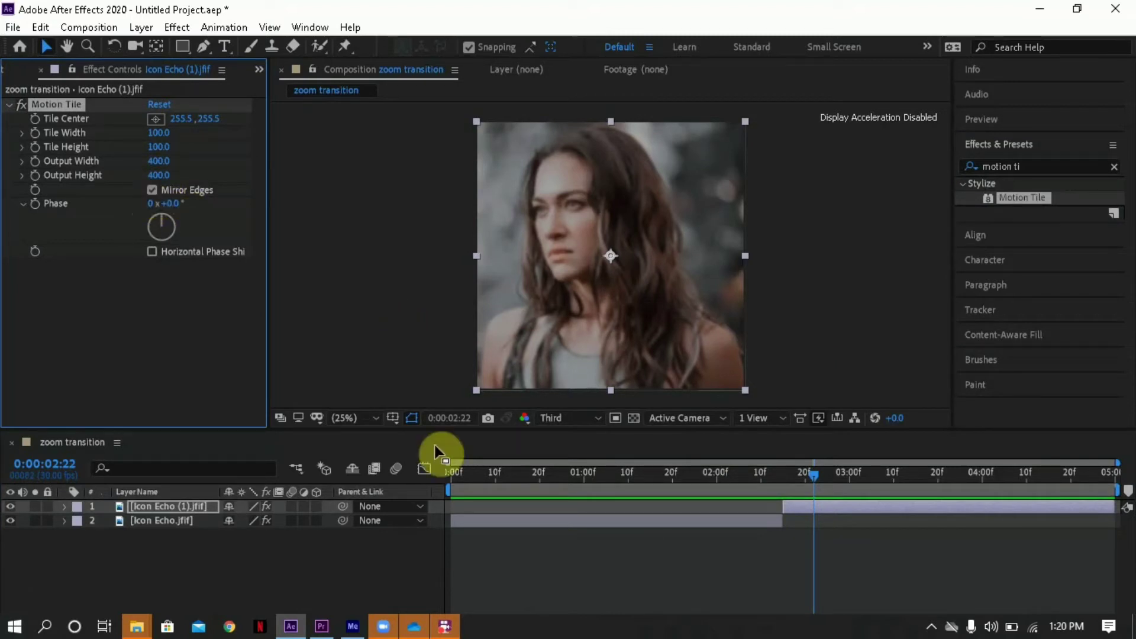
- Enable motion blur for the composition and for both image layers
drag(603, 477, 704, 469)
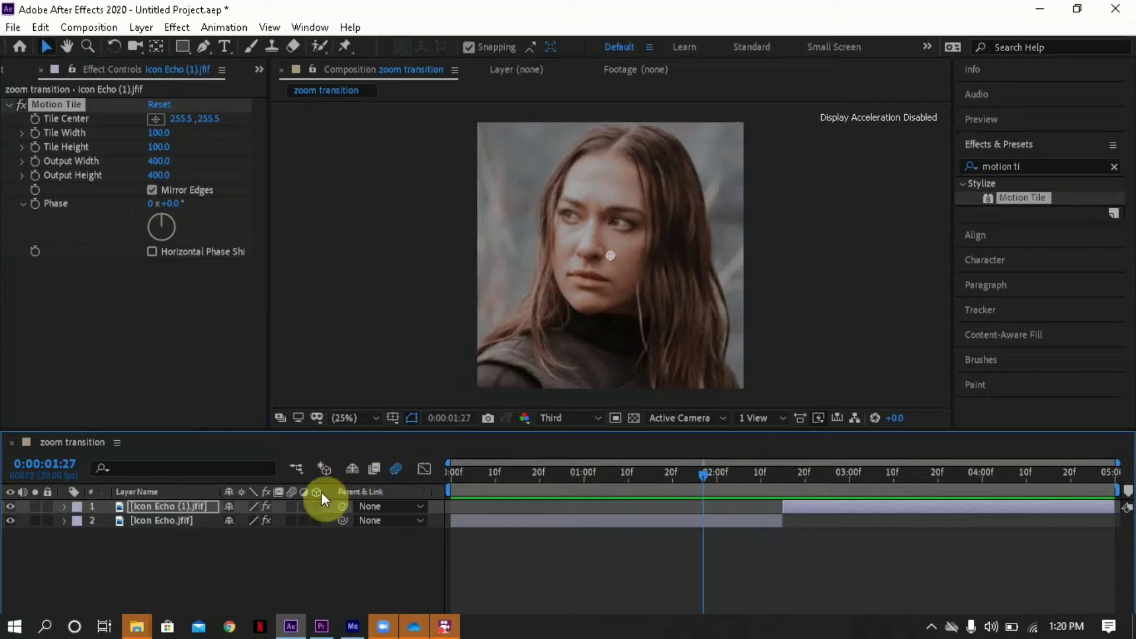
click(293, 507)
click(291, 520)
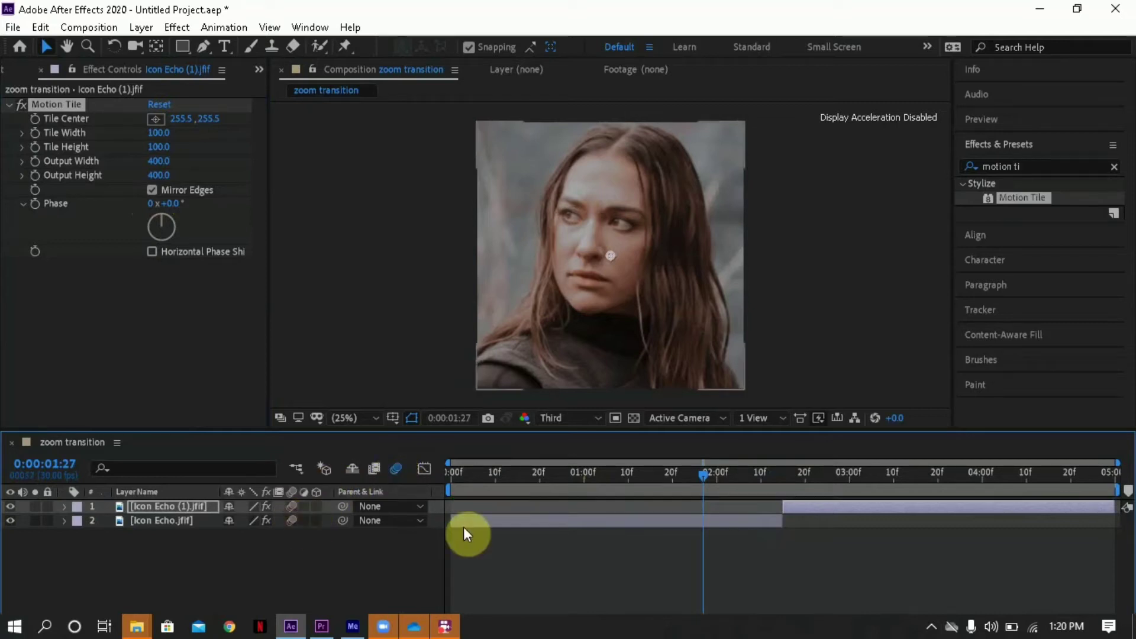
- Reveal the Scale property of the Icon Echo.jfif layer and set a Scale keyframe at 0:00:00:00
click(511, 521)
drag(555, 473, 668, 460)
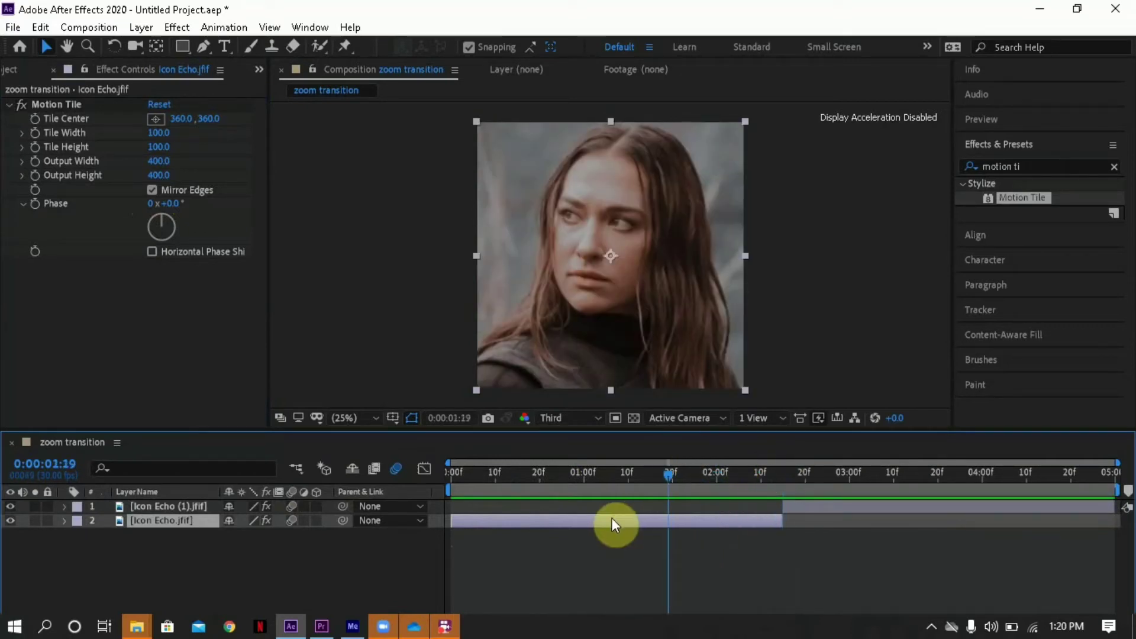
key(s)
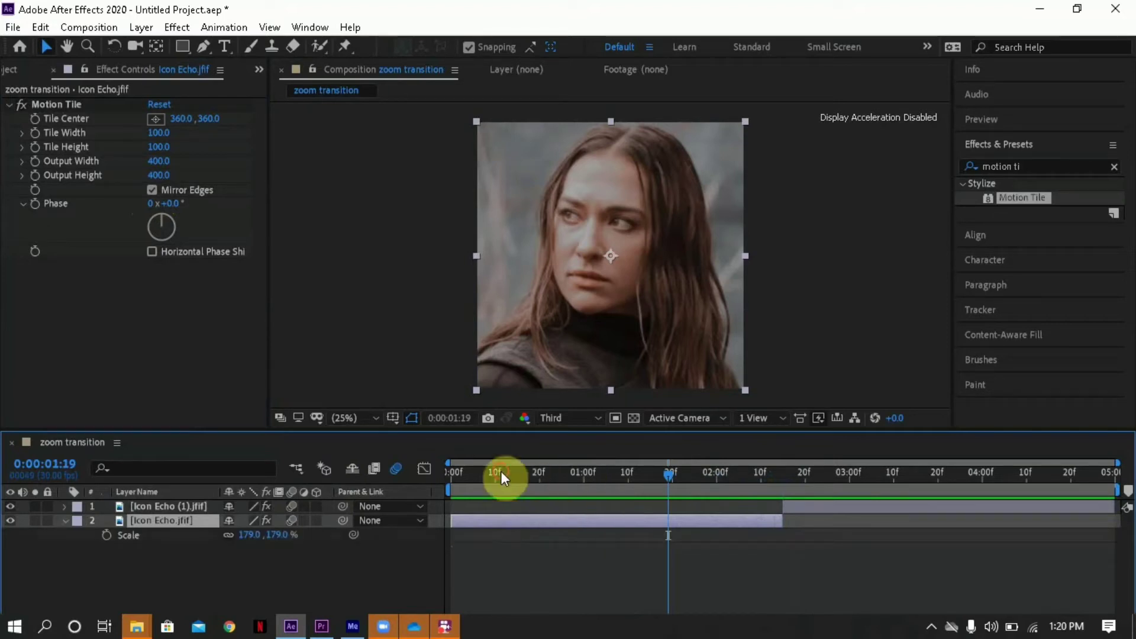
drag(501, 472, 434, 469)
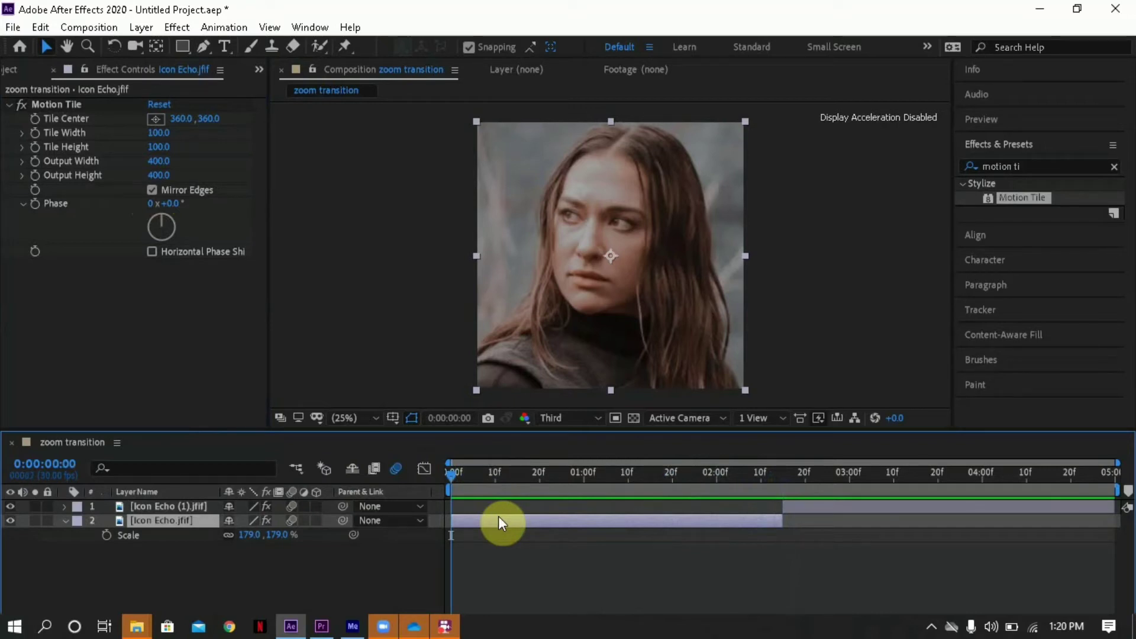
click(108, 536)
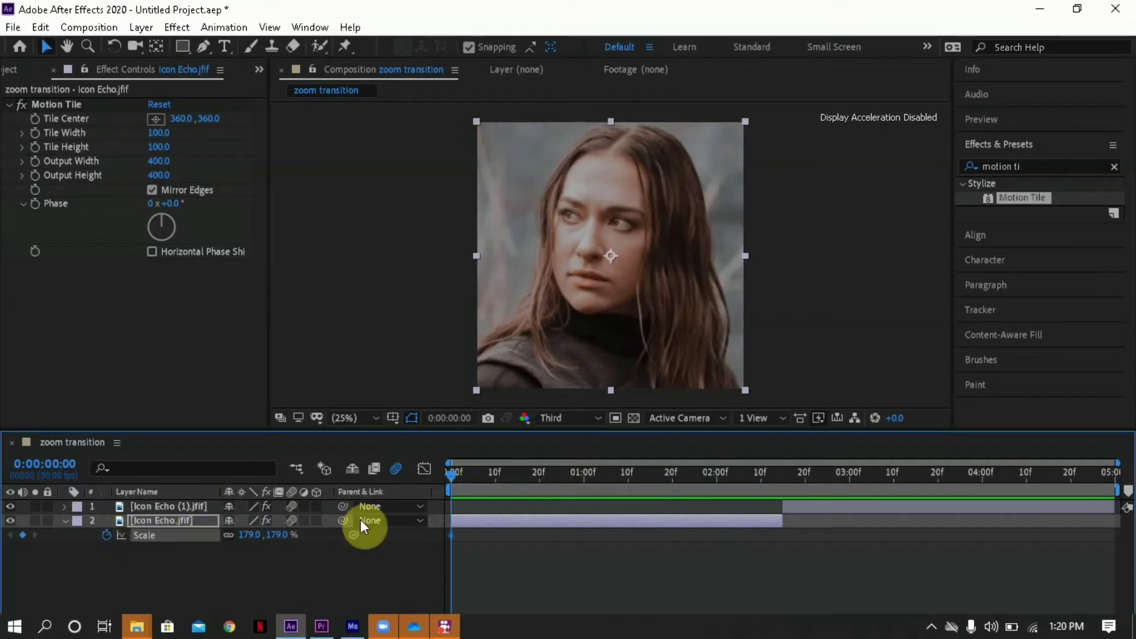
- Add a Scale keyframe of 250% at 0:00:02:15 on the Icon Echo.jfif layer and scrub through the zoom
drag(777, 476, 782, 480)
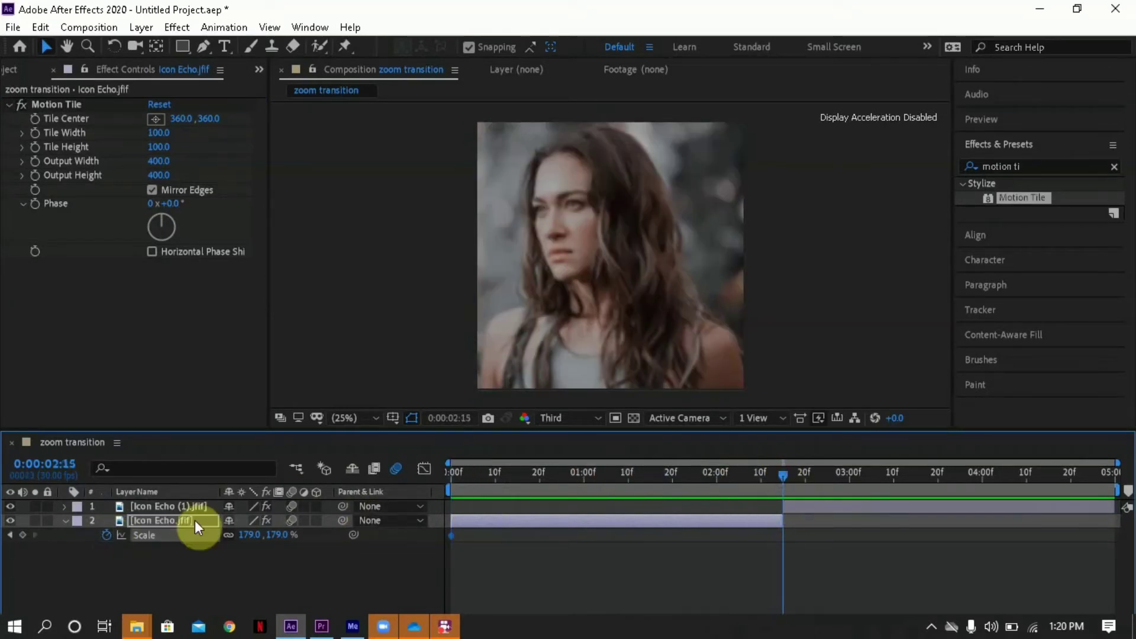
click(26, 533)
click(282, 536)
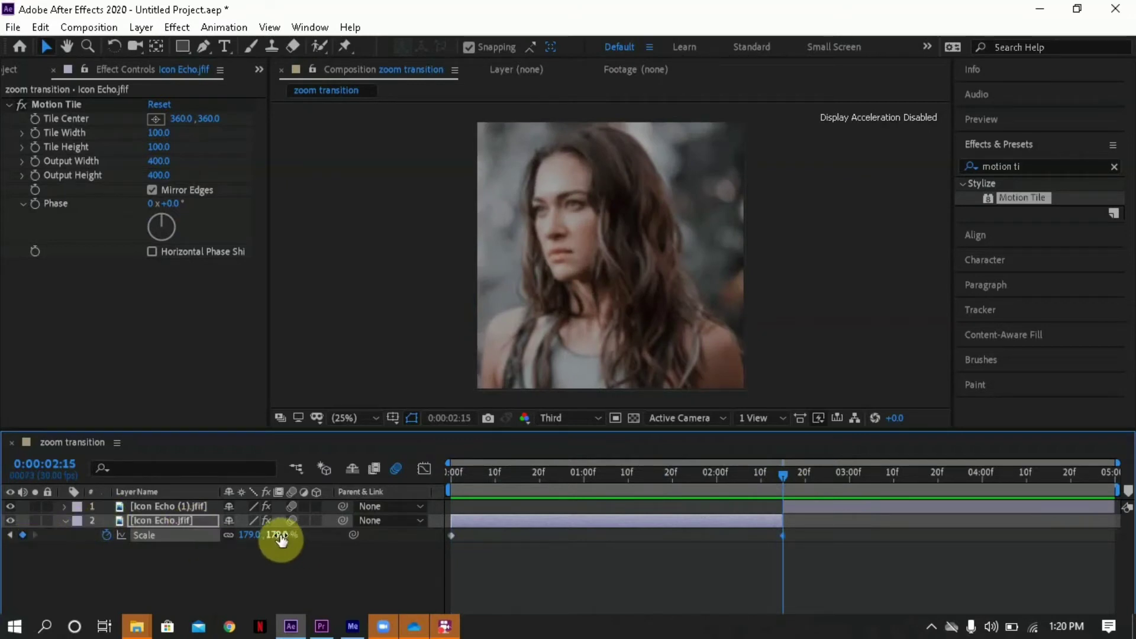
drag(282, 536, 342, 539)
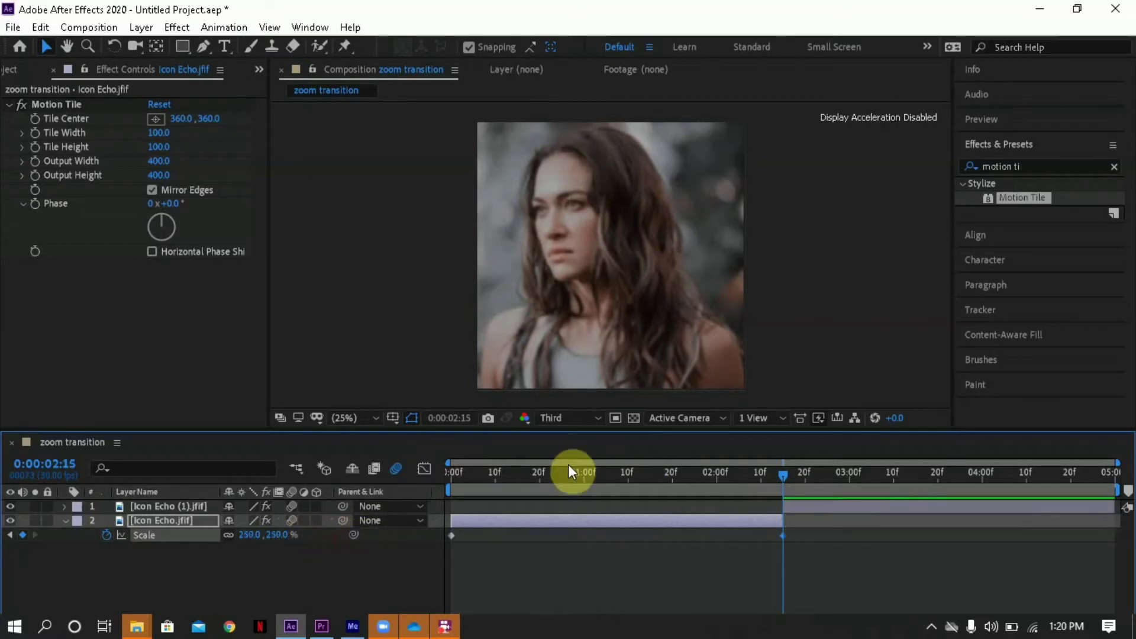
drag(636, 479, 671, 480)
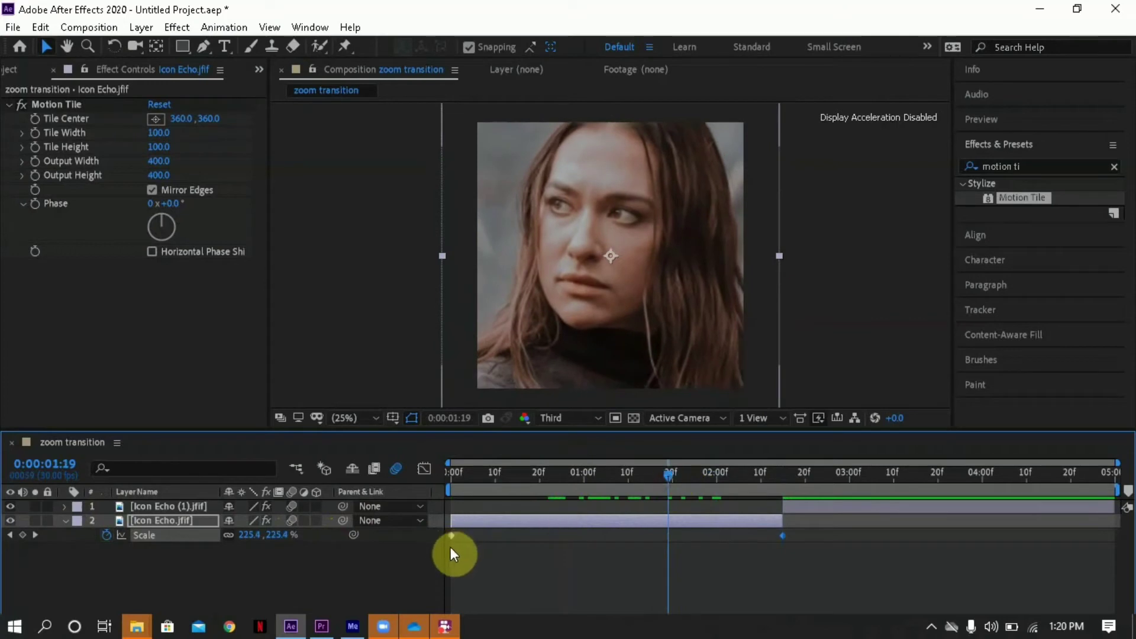
- Apply Easy Ease to both Scale keyframes of the Icon Echo.jfif layer and scrub through the eased zoom
drag(816, 555, 429, 532)
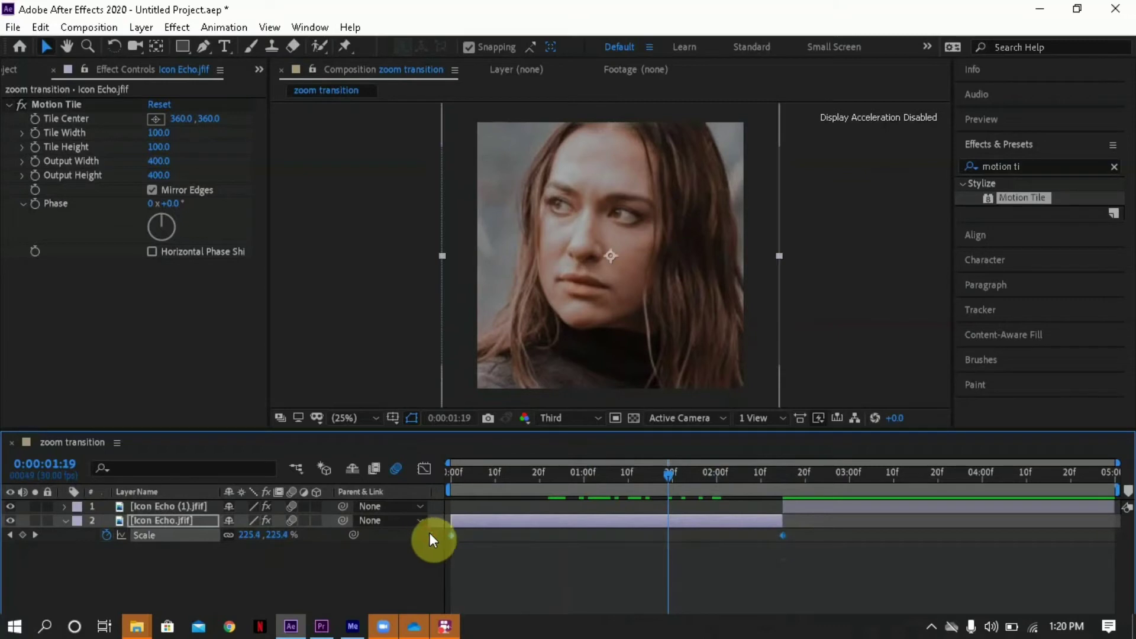
right_click(783, 535)
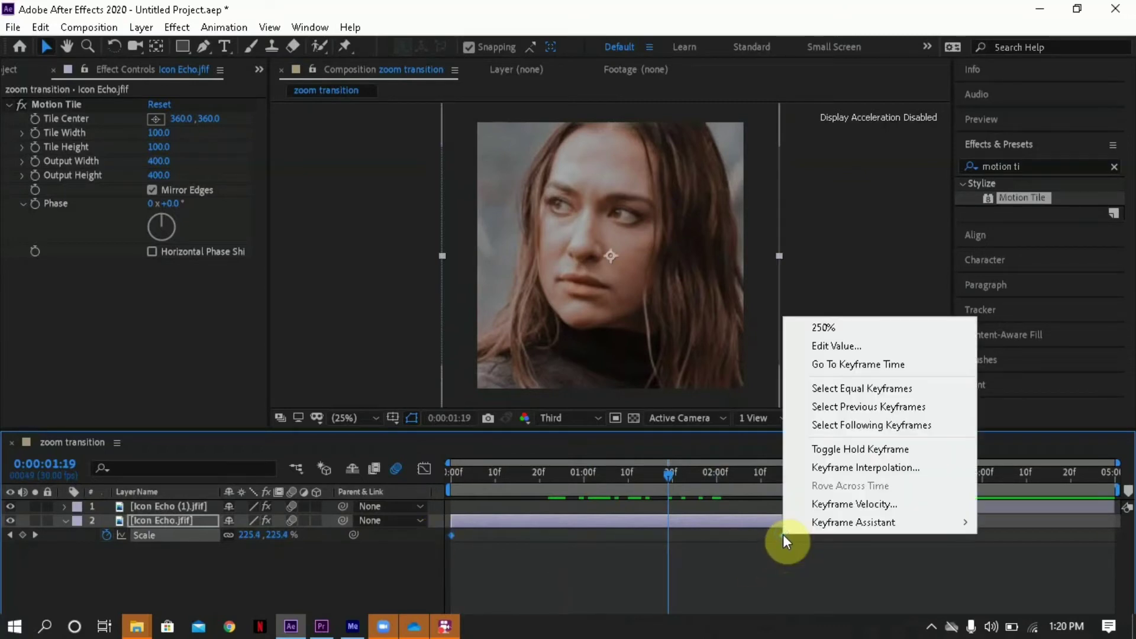
mouse_move(805, 523)
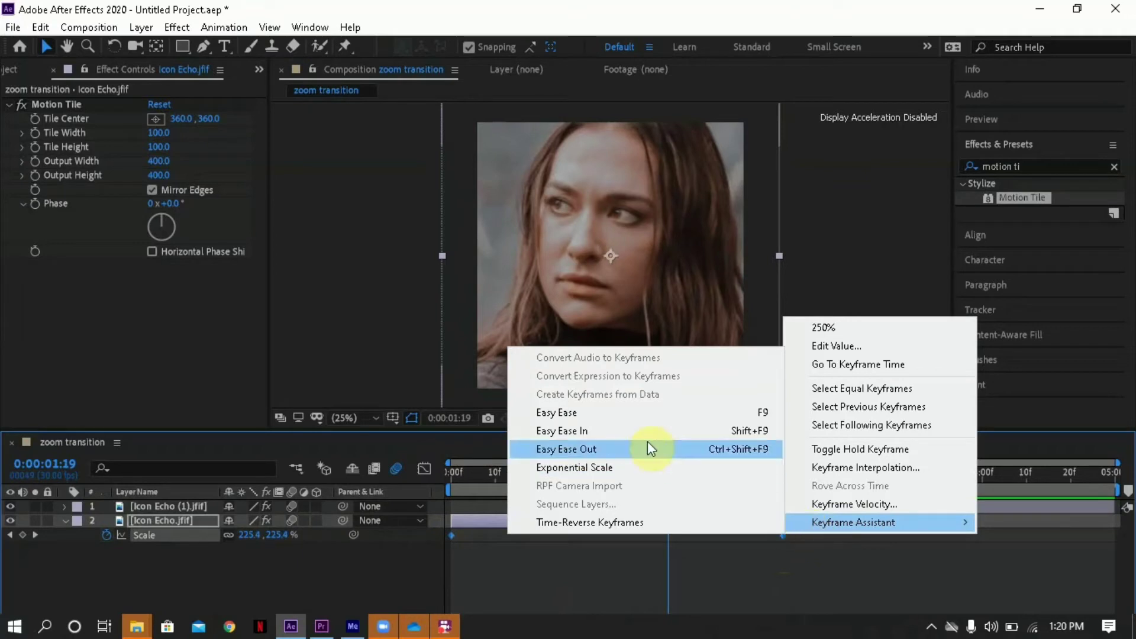
click(627, 418)
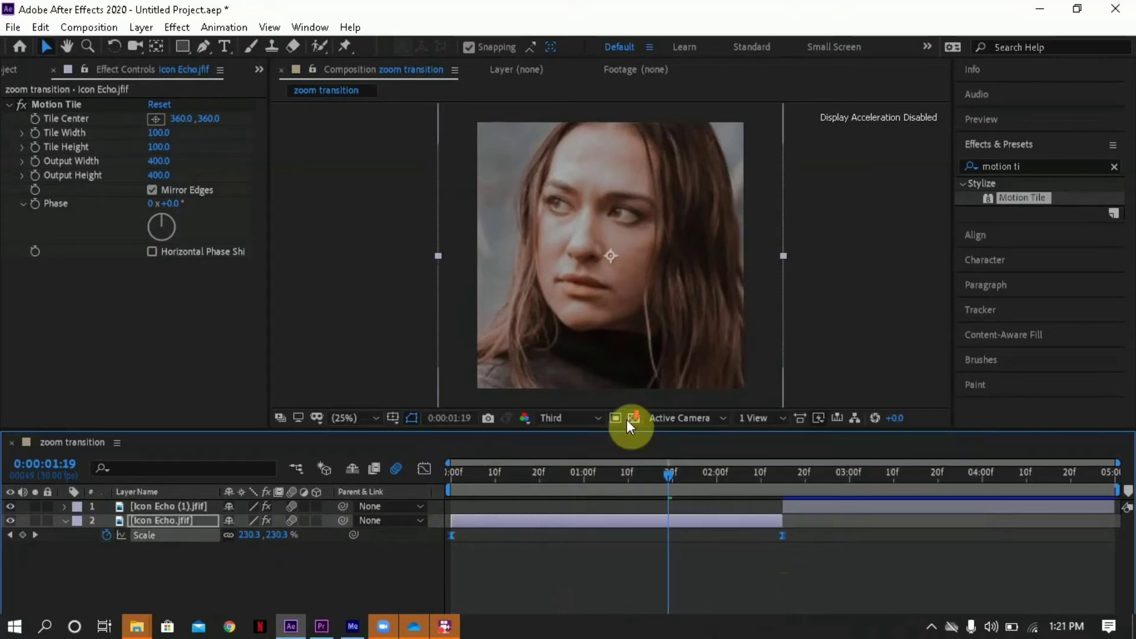
drag(572, 474, 598, 475)
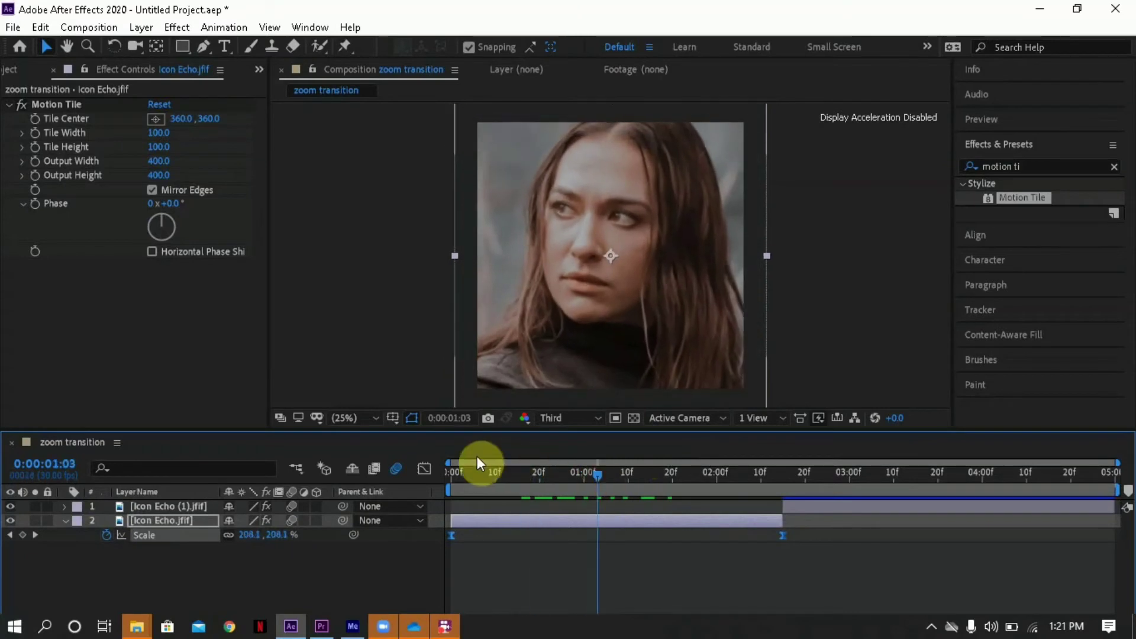
- Reshape the Icon Echo.jfif layer's Scale curve to stay flat and rise steeply just before 0:00:02:15, and preview the animation from the start
click(425, 470)
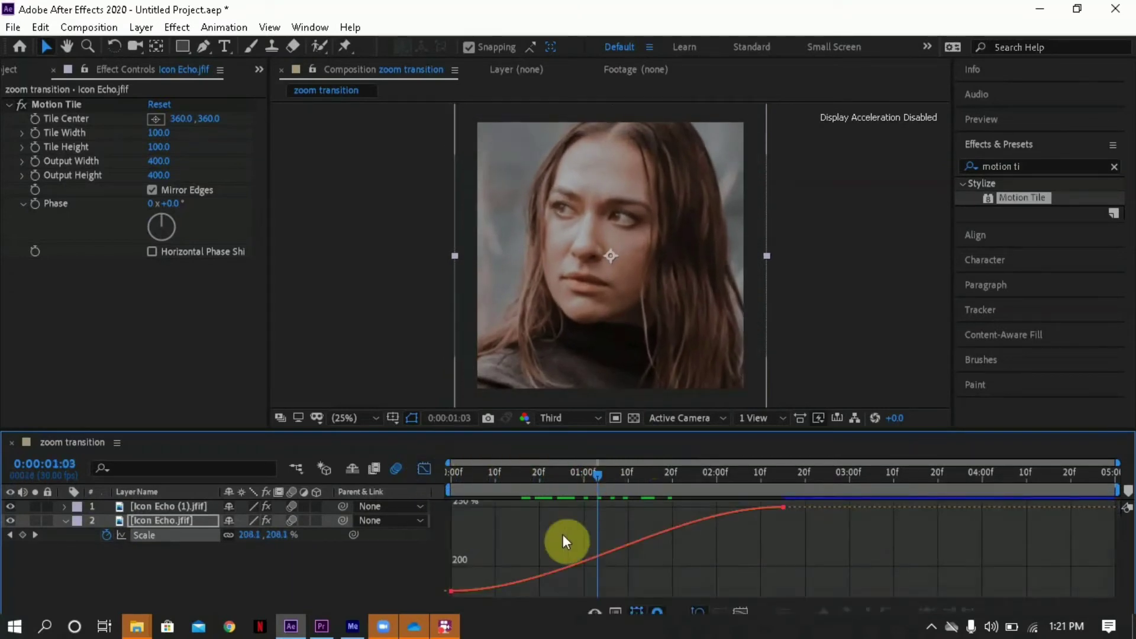
click(596, 556)
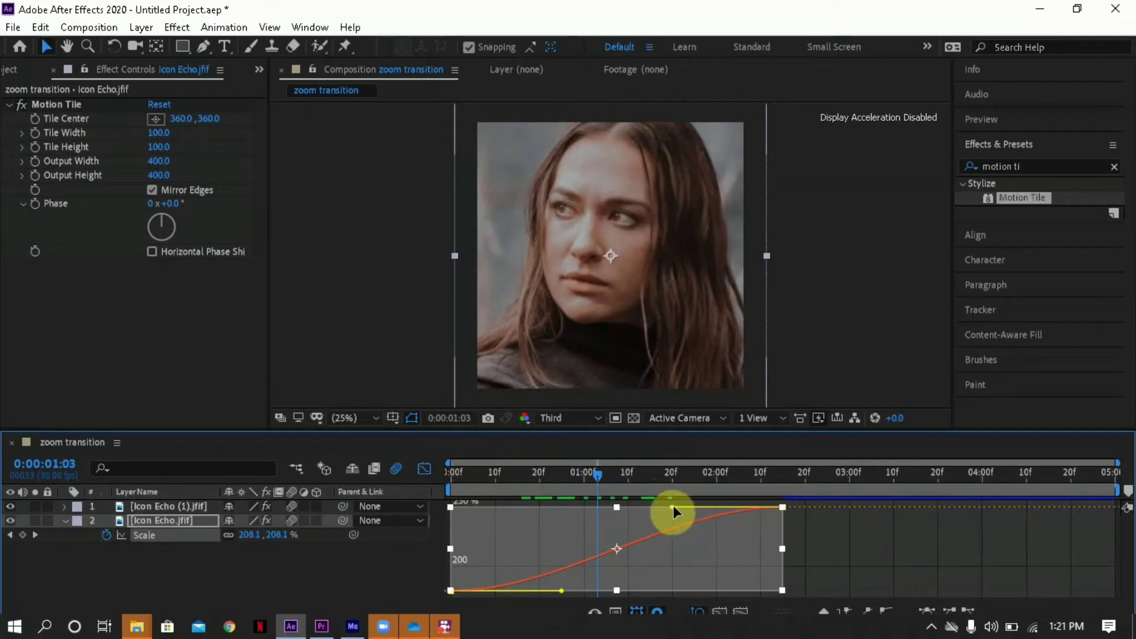
drag(673, 507, 804, 592)
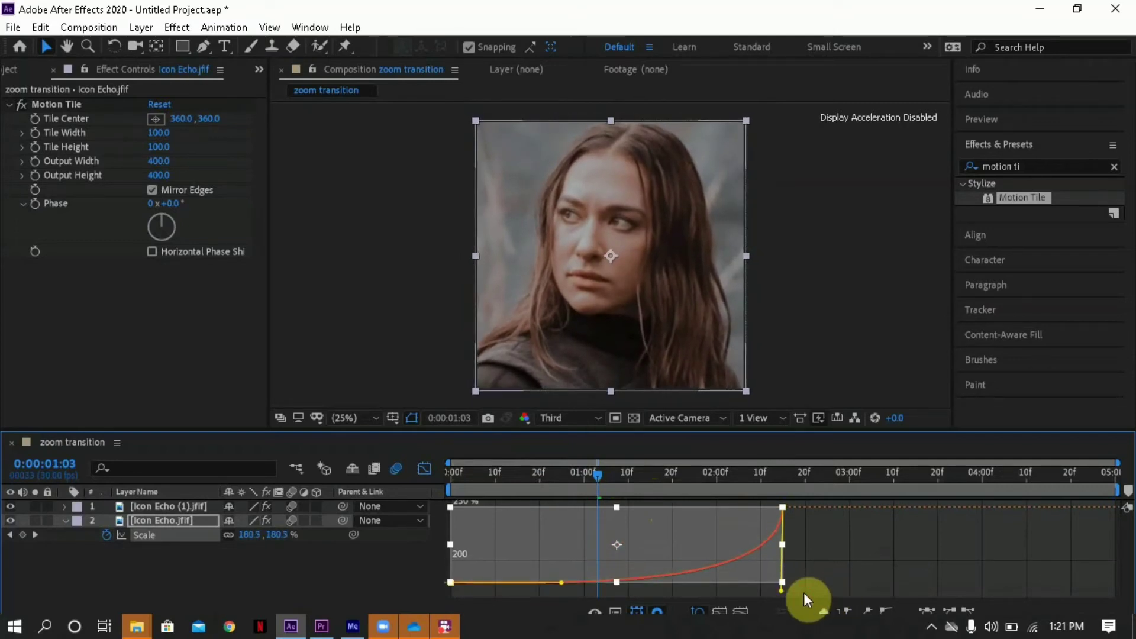
drag(563, 582, 762, 557)
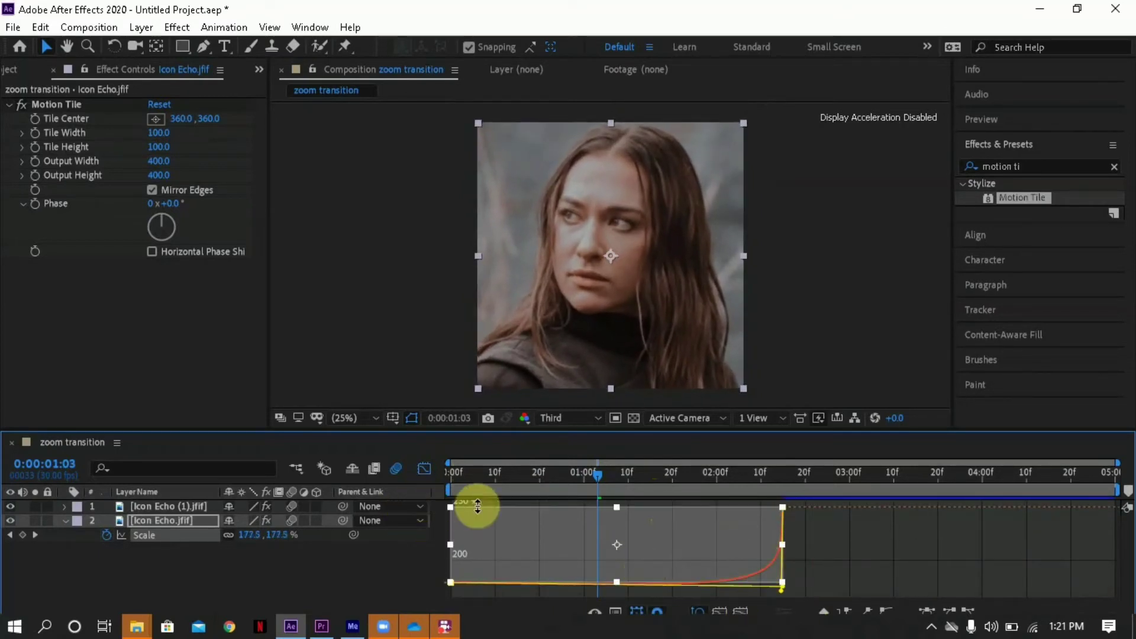
click(420, 470)
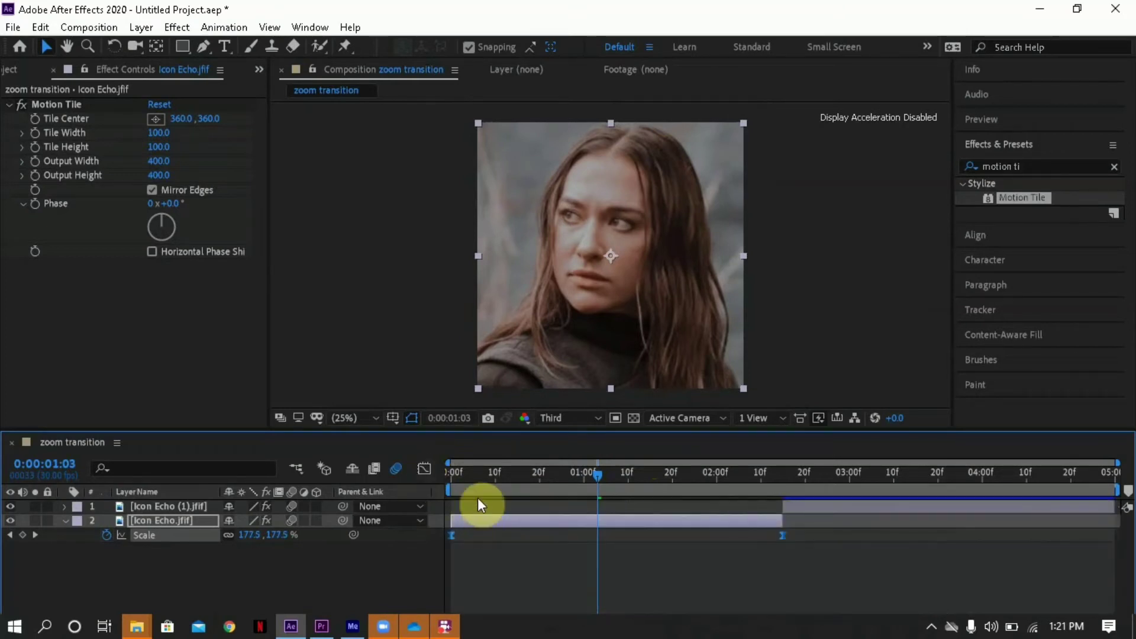
drag(474, 476, 431, 469)
key(space)
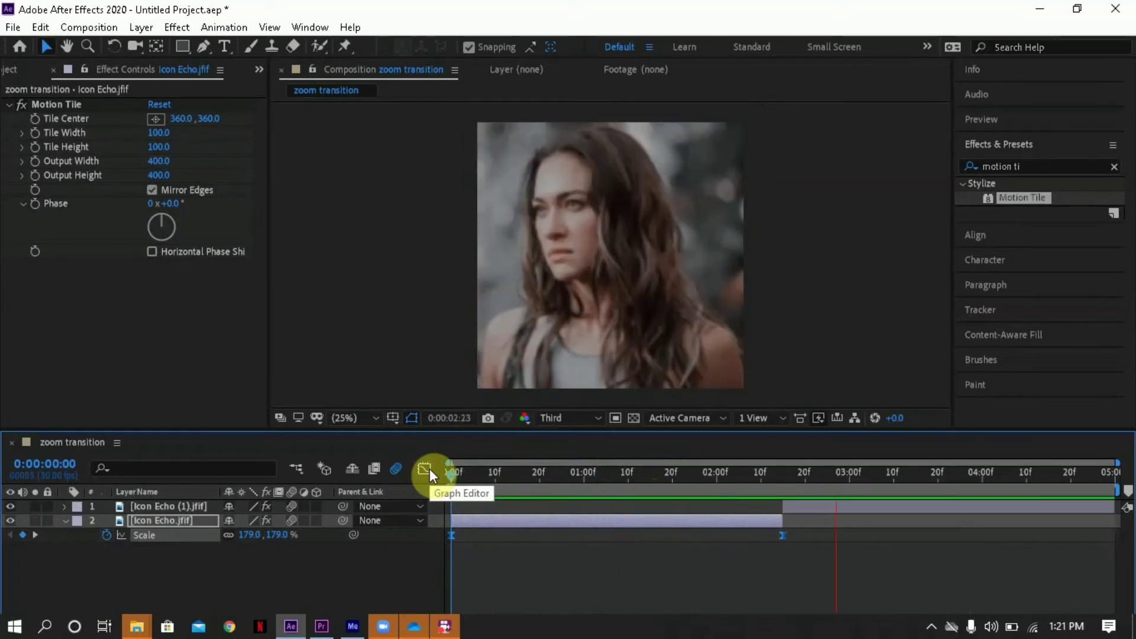
key(space)
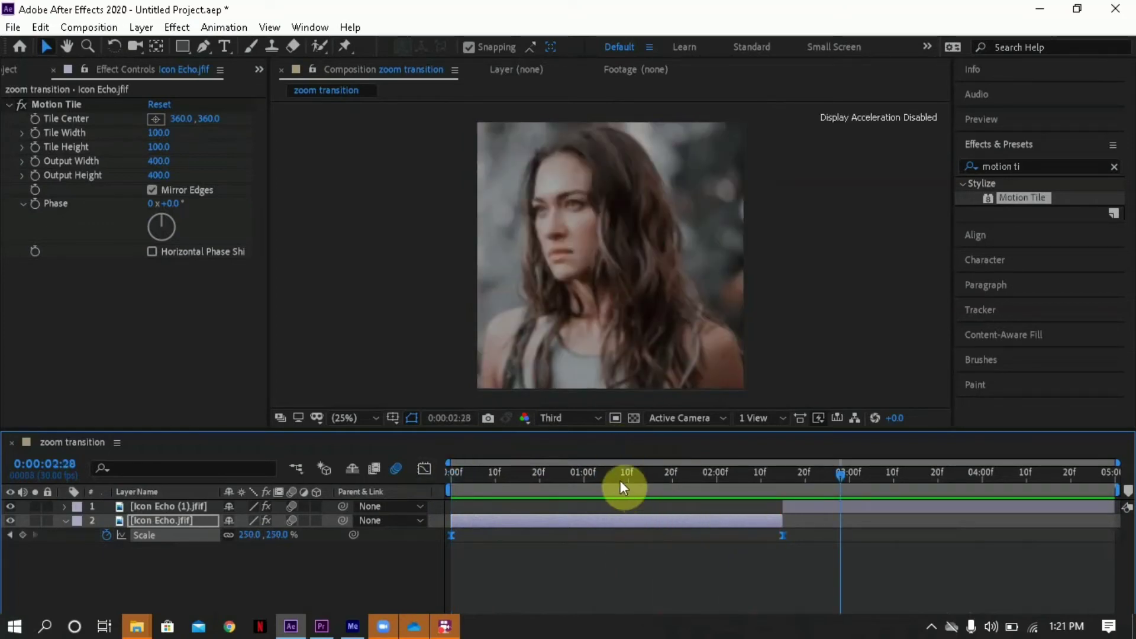
- Reveal the Scale property of the Icon Echo (1).jfif layer and set a Scale keyframe at 0:00:04:29
drag(607, 473, 812, 496)
click(813, 504)
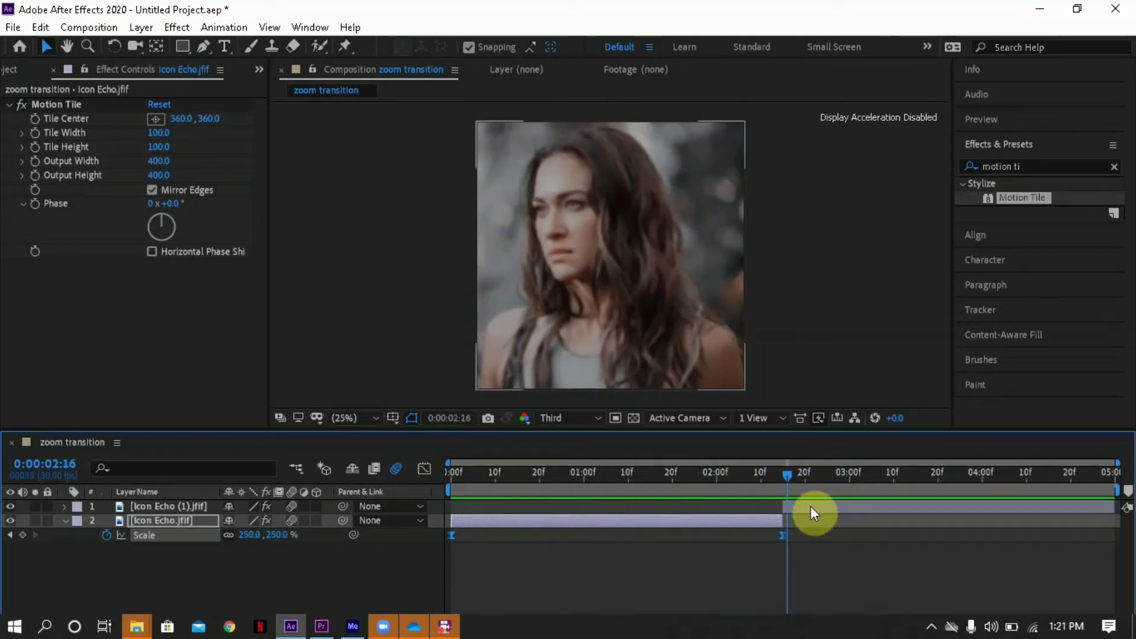
click(811, 506)
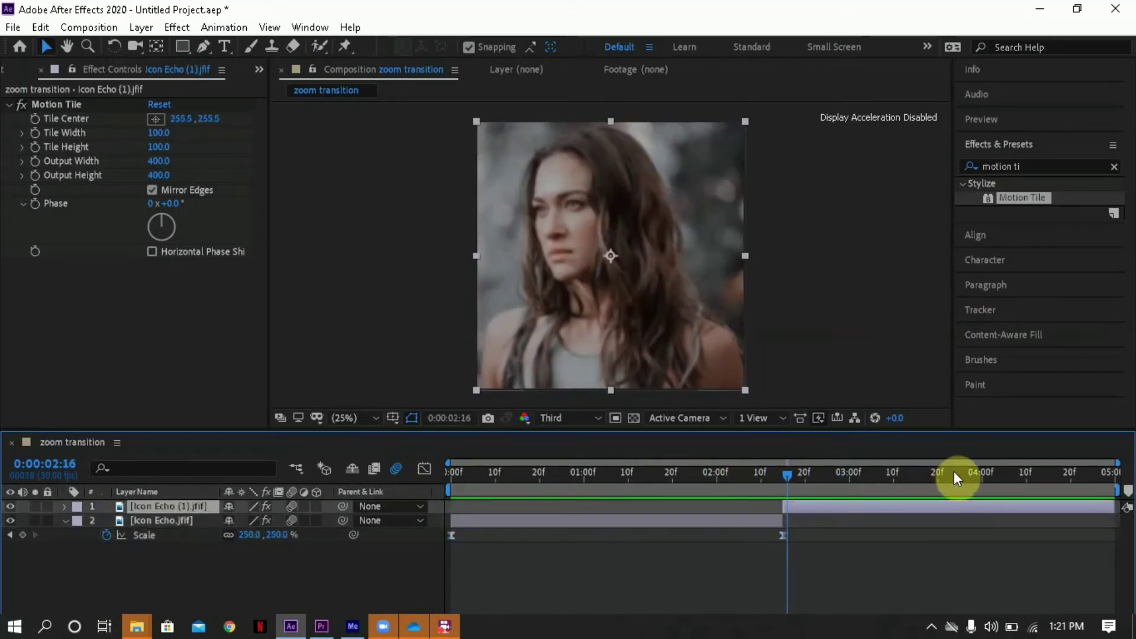
key(s)
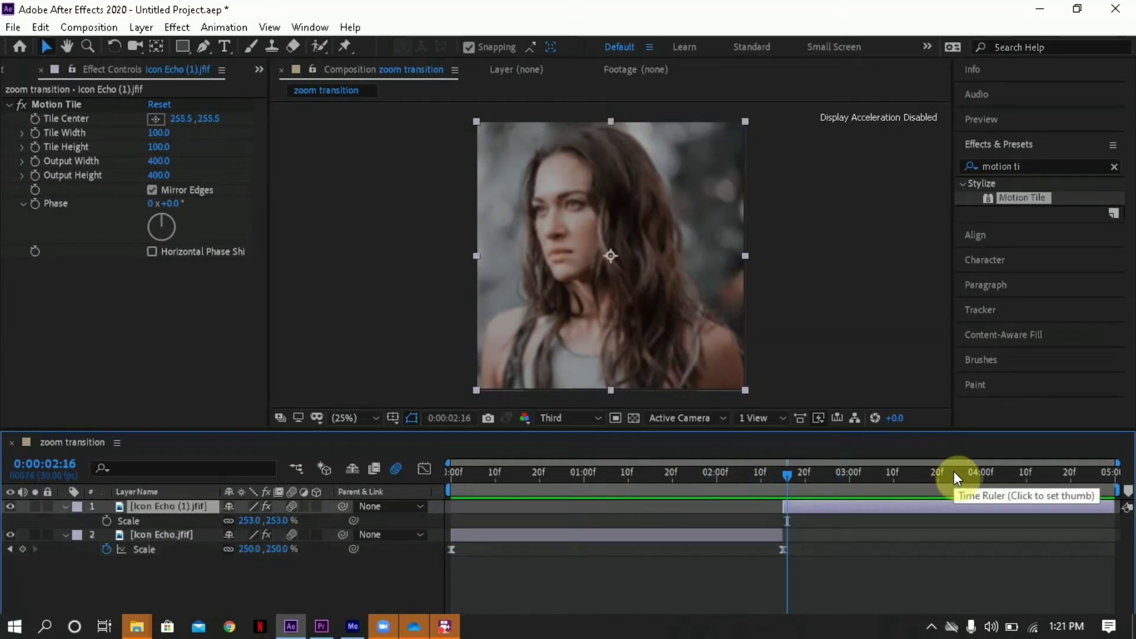
drag(1016, 471, 1112, 473)
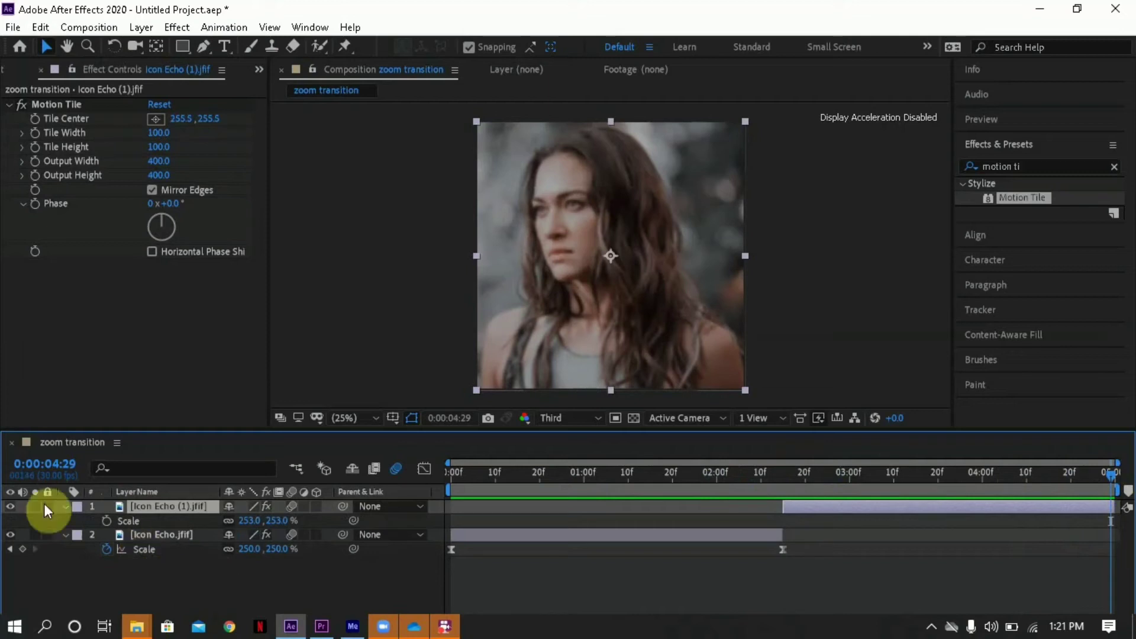
click(108, 521)
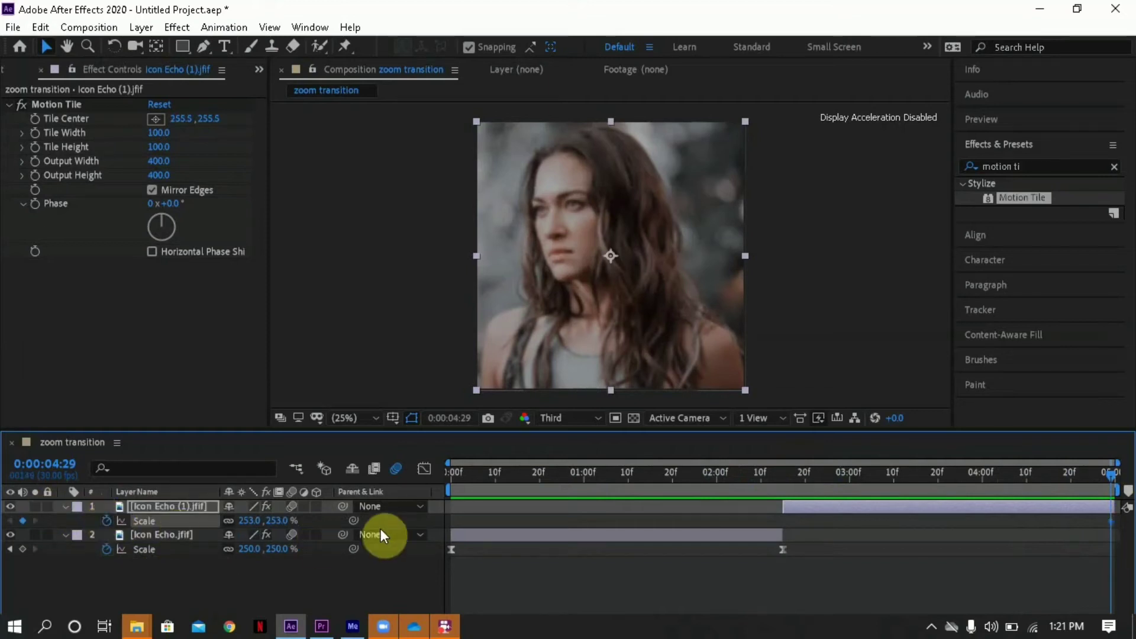
- Add a Scale keyframe of 100% at 0:00:02:15 on the Icon Echo (1).jfif layer
drag(793, 471, 783, 470)
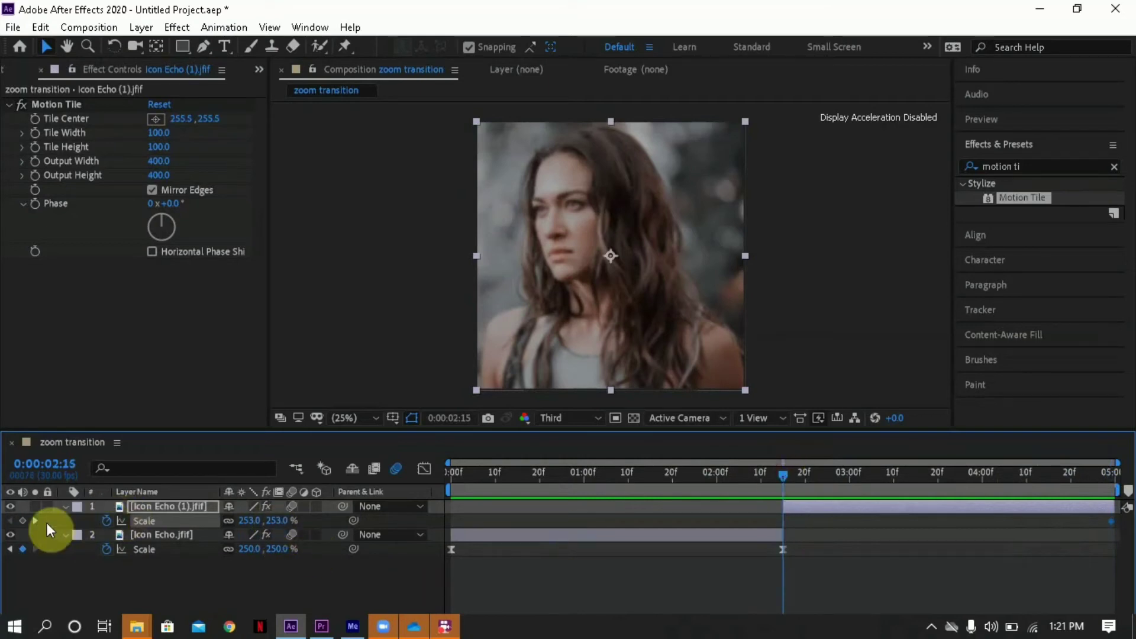
click(24, 520)
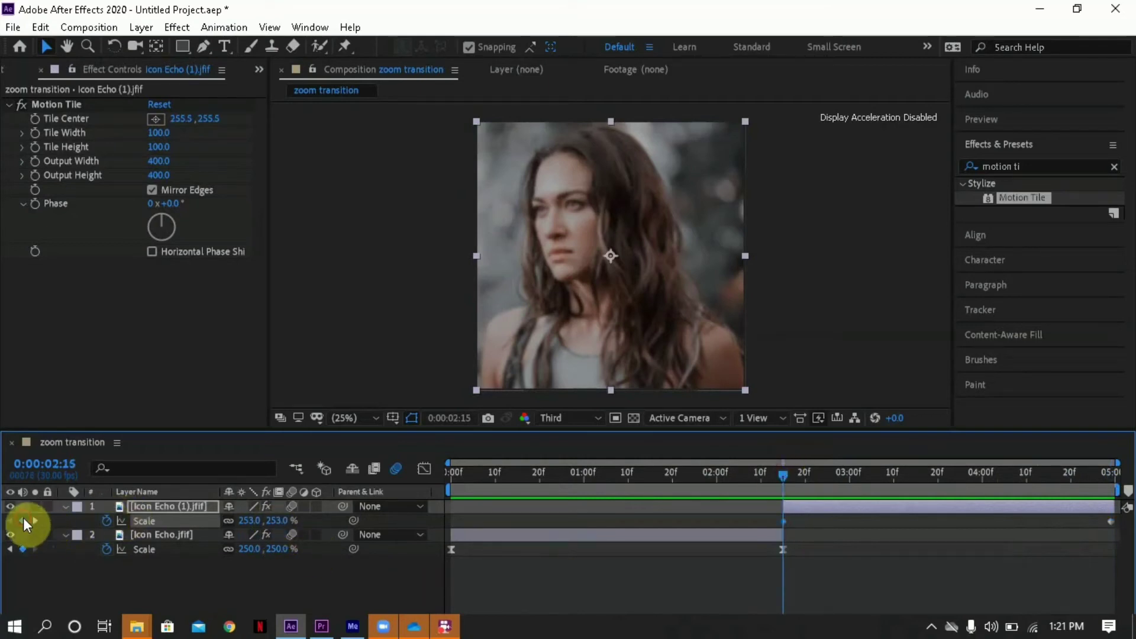
click(277, 520)
text(1)
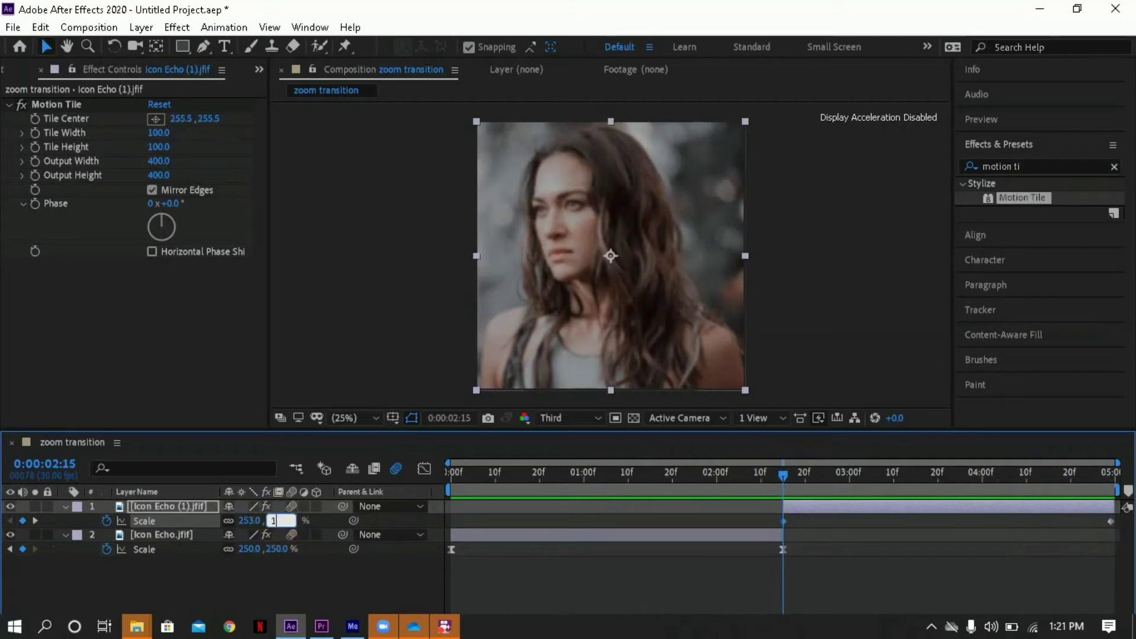
text(00)
key(Return)
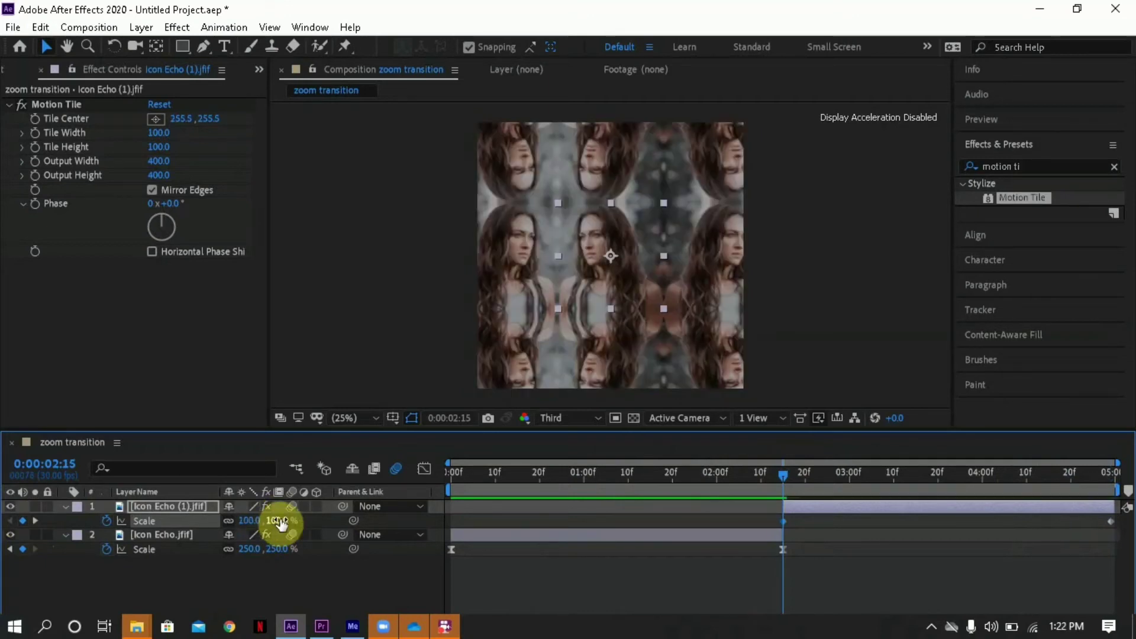
- Apply Easy Ease to both Scale keyframes of the Icon Echo (1).jfif layer
click(753, 518)
drag(749, 516, 1120, 531)
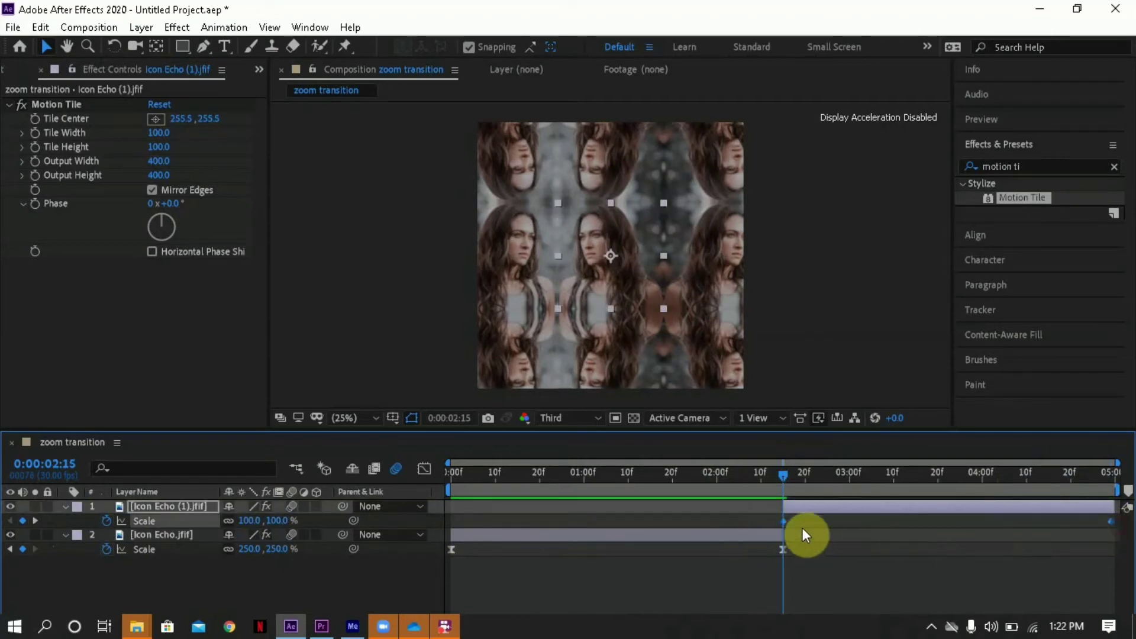
right_click(785, 519)
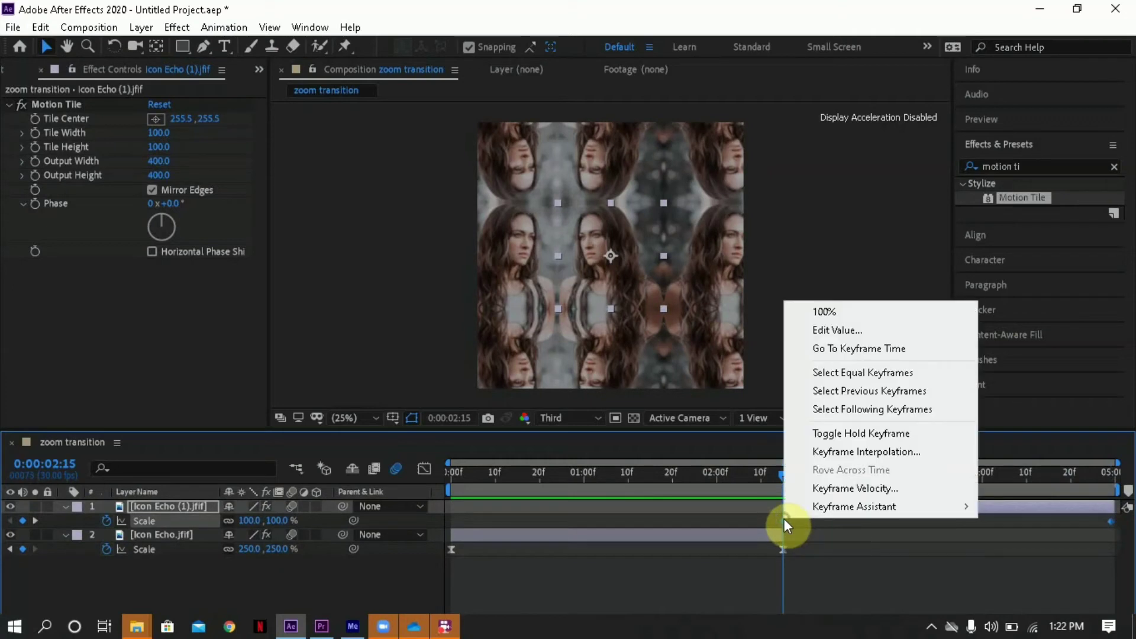
mouse_move(818, 511)
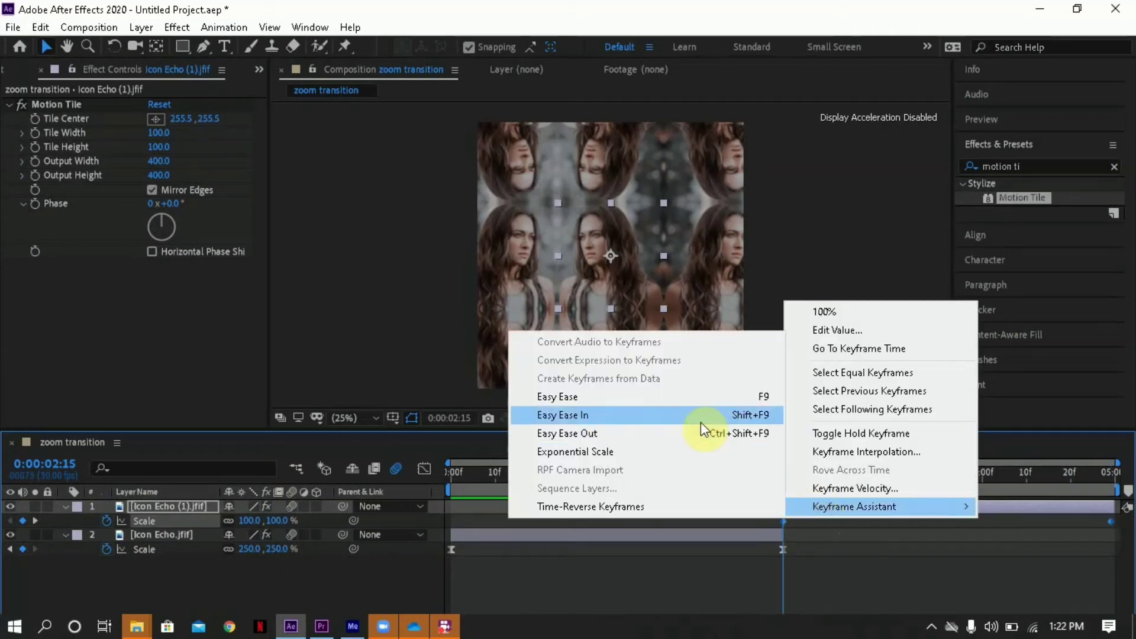
click(690, 405)
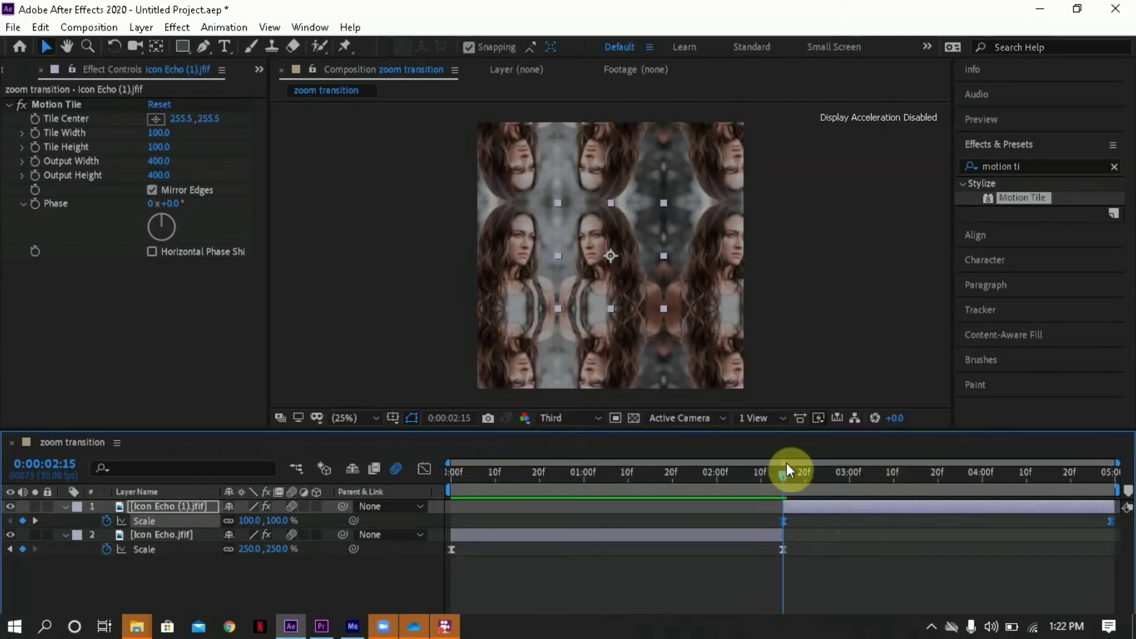
- Reshape the Icon Echo (1).jfif layer's Scale curve to rise steeply right after 0:00:02:15 and flatten out towards its last keyframe
click(822, 480)
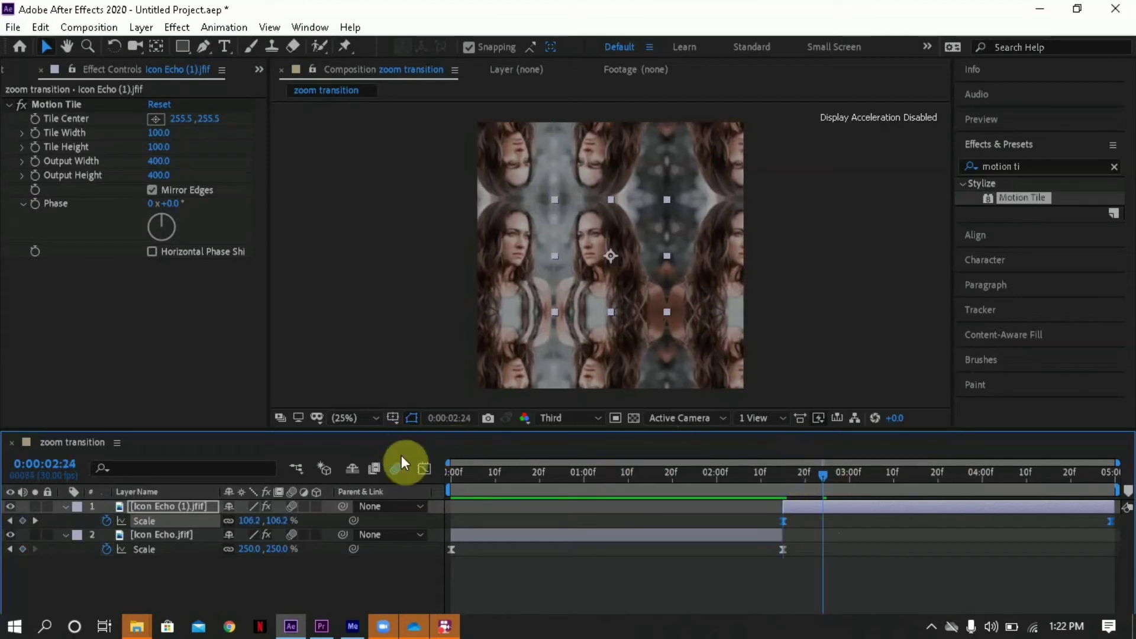
click(425, 467)
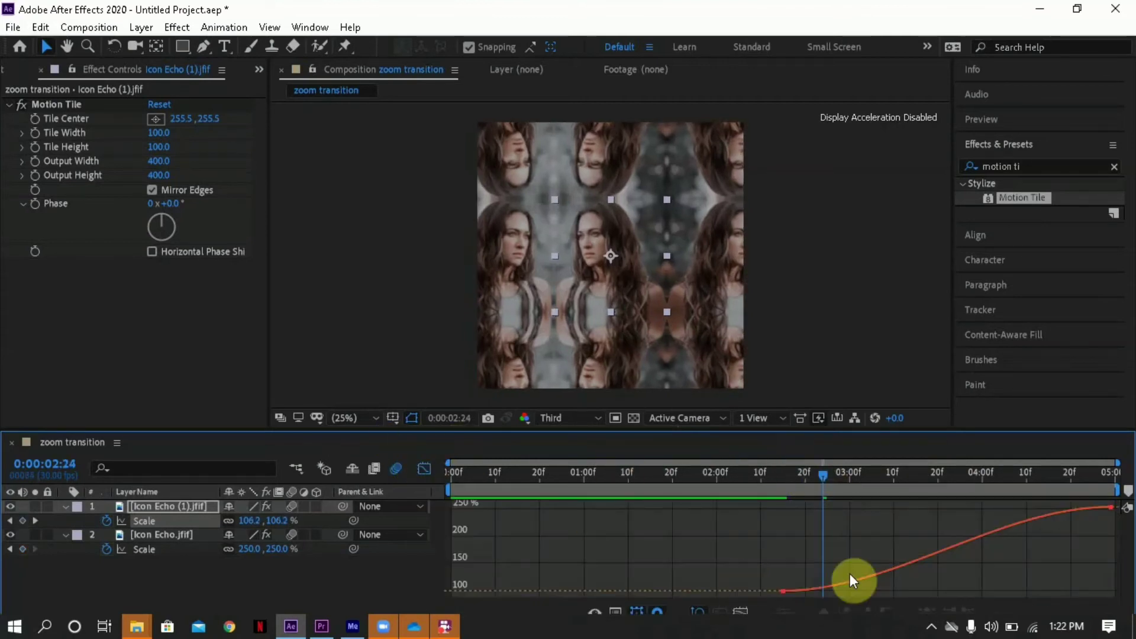
click(882, 583)
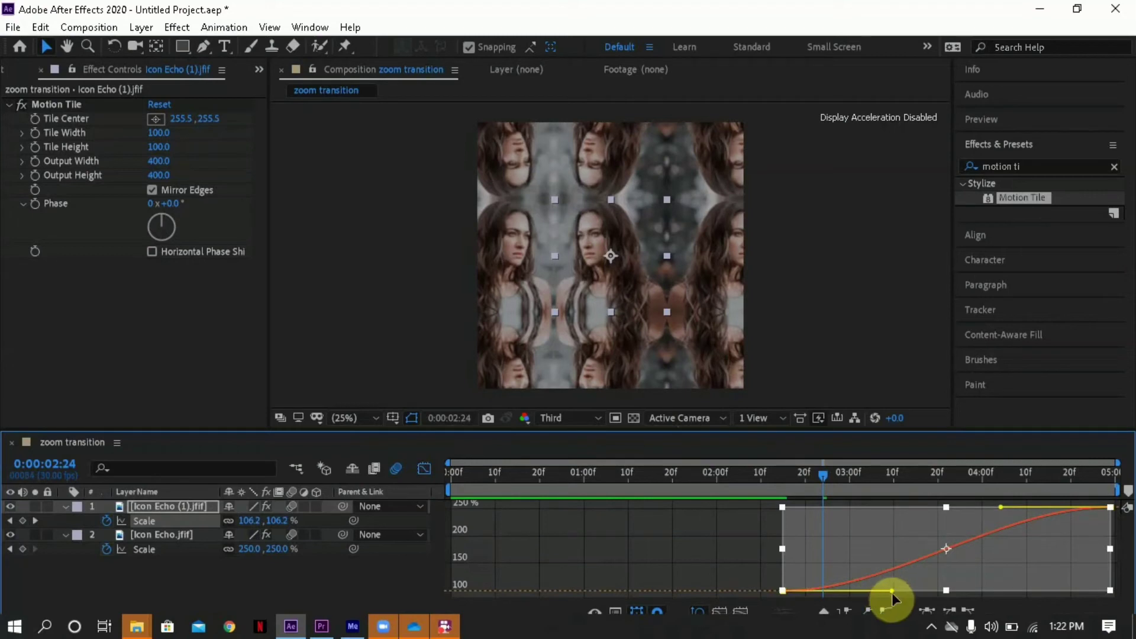
drag(890, 589, 745, 498)
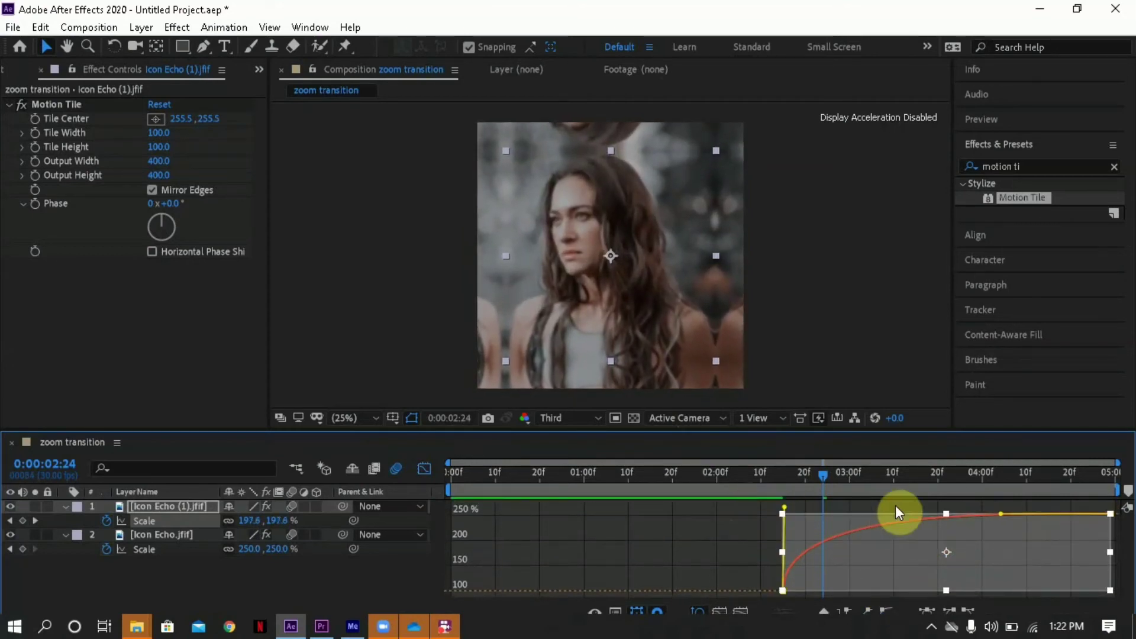
drag(1001, 522, 773, 520)
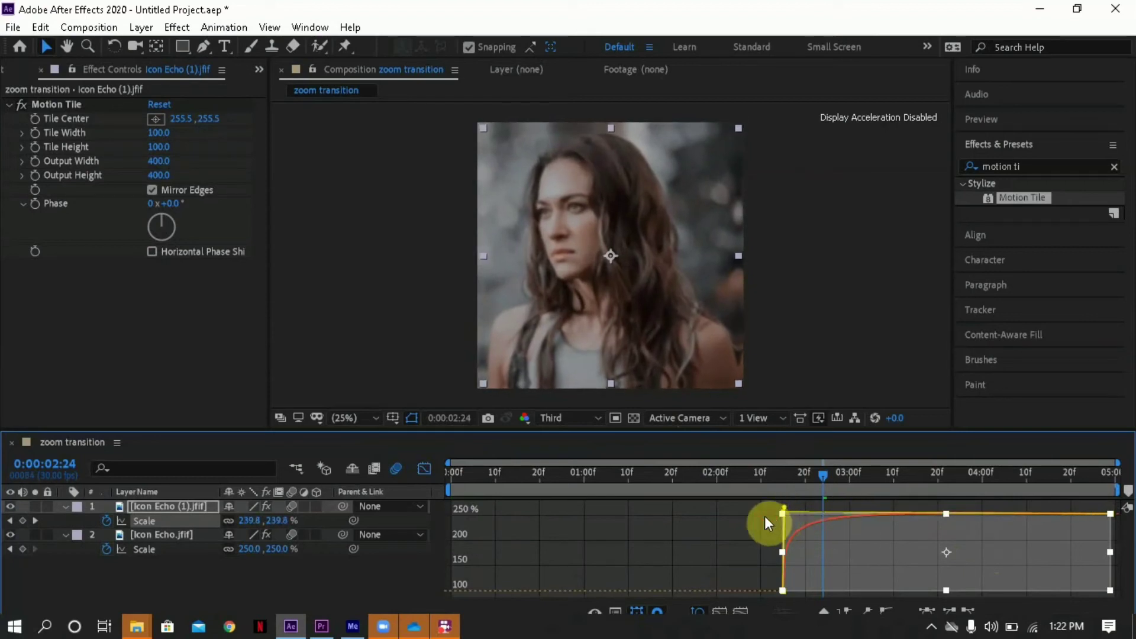
click(430, 469)
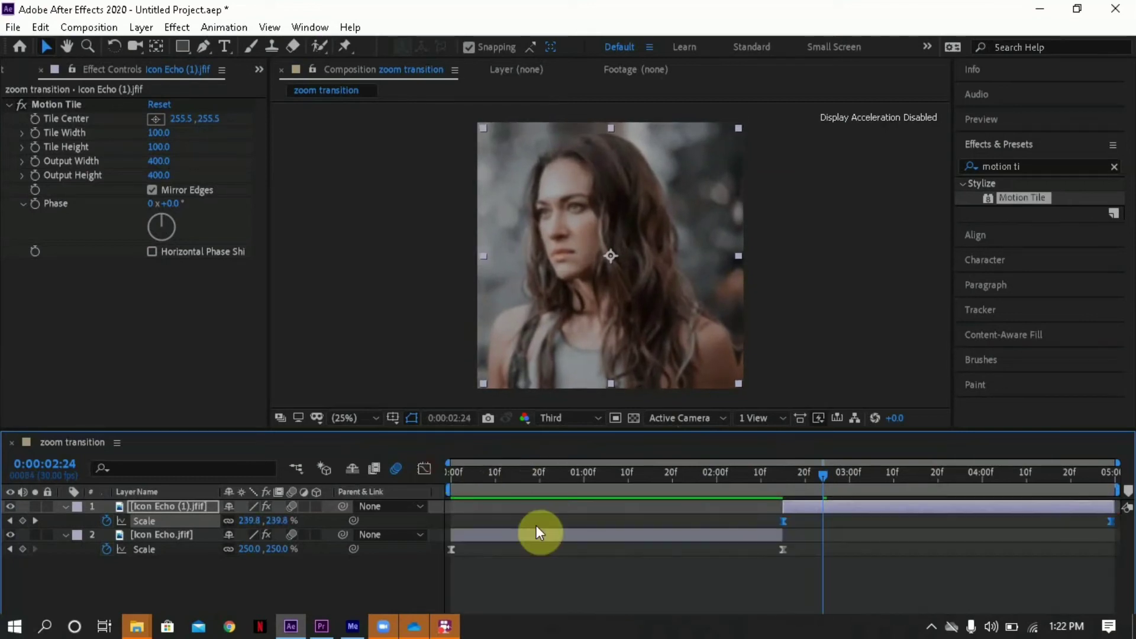
- Collapse the animated properties of both image layers and preview the whole zoom transition from 0:00:00:00
click(661, 594)
key(u)
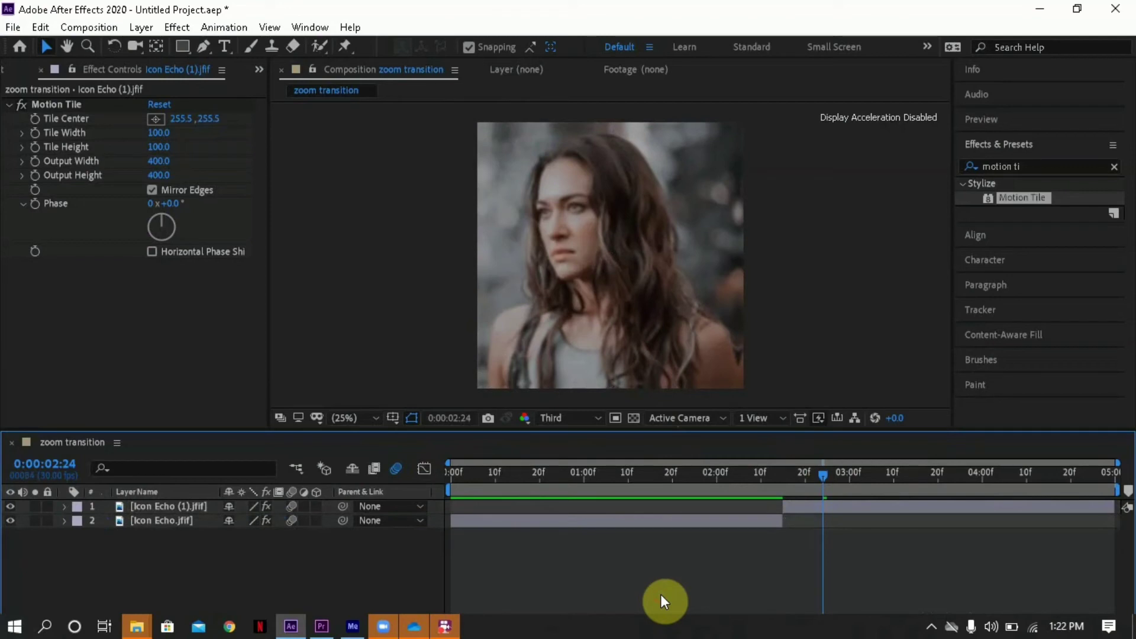
click(445, 469)
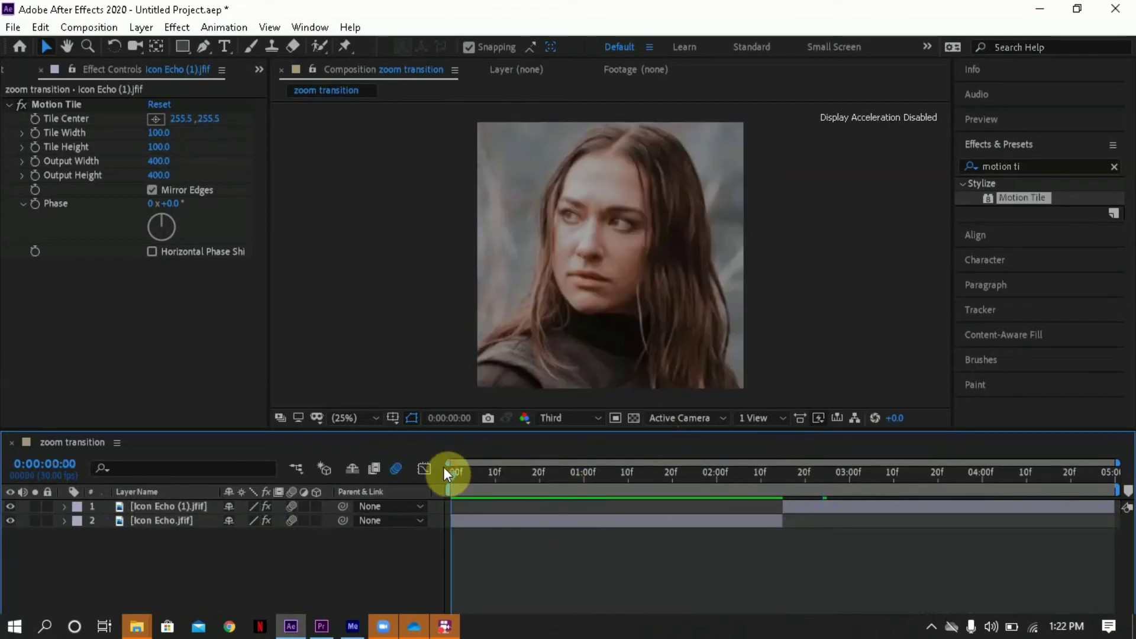
key(space)
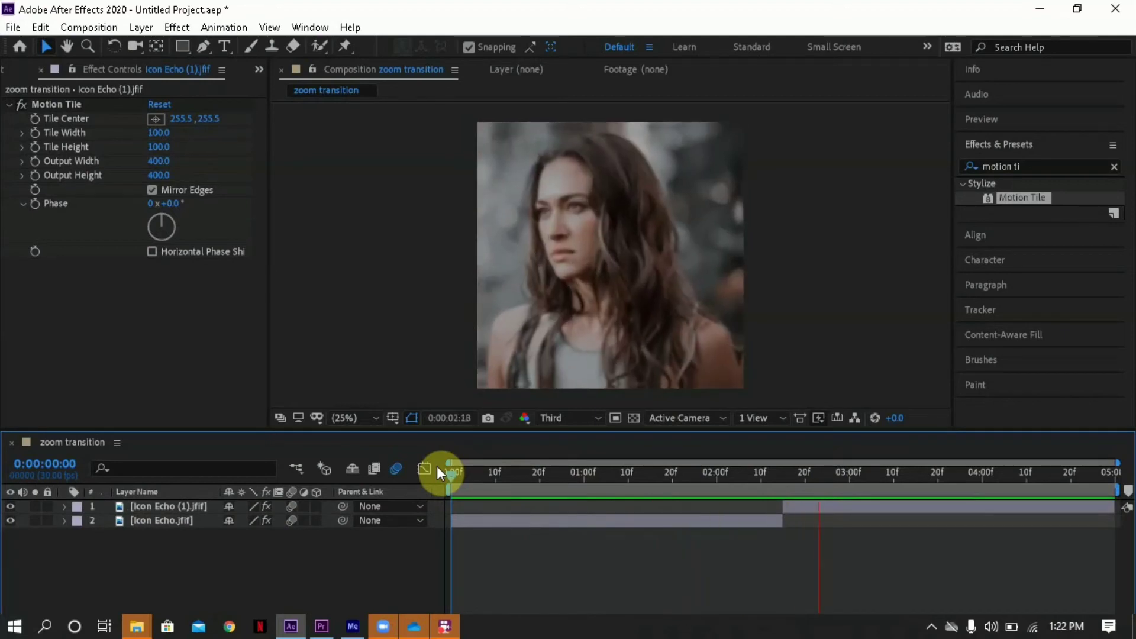
key(space)
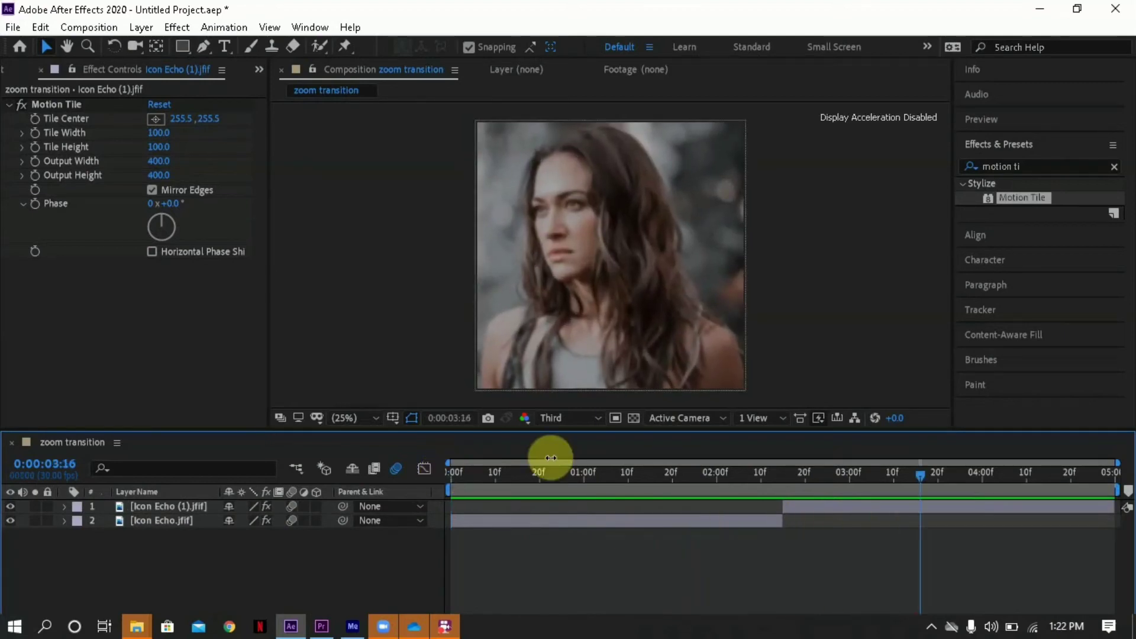
- Trim the start of the Icon Echo.jfif layer to 0:00:01:00 and move its first Scale keyframe to that same time
click(717, 478)
click(667, 521)
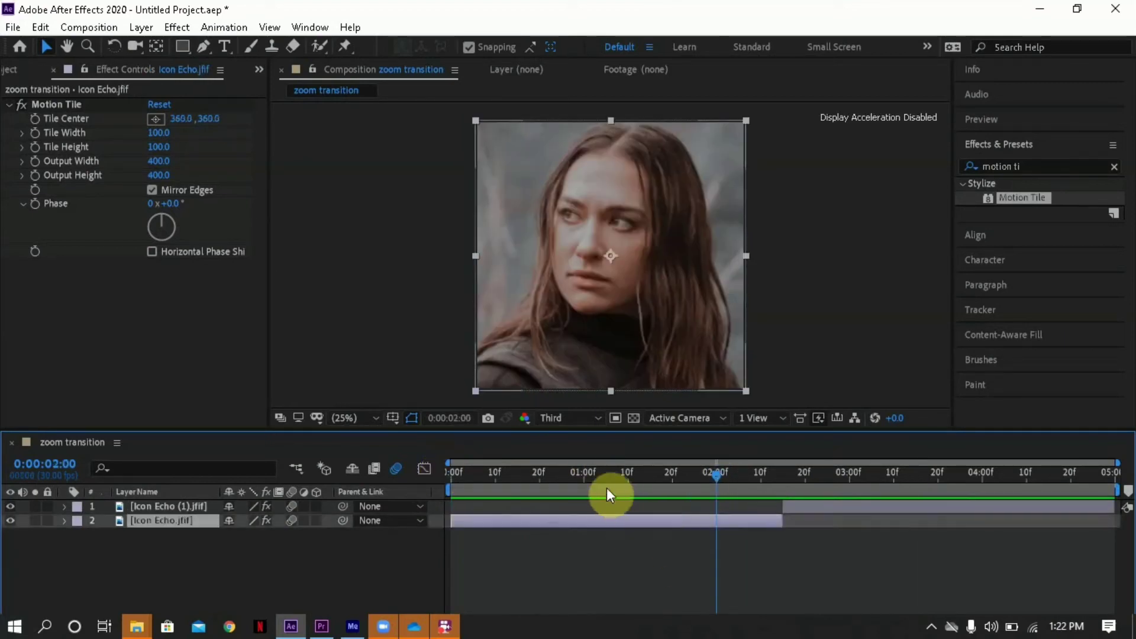
click(583, 478)
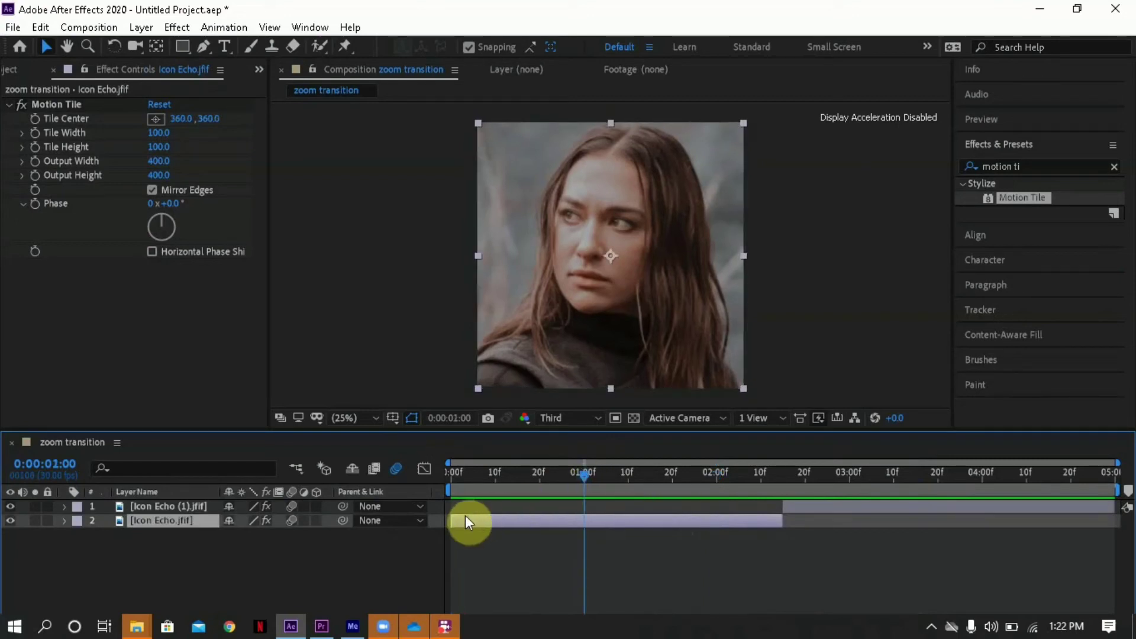
drag(452, 519, 581, 541)
key(s)
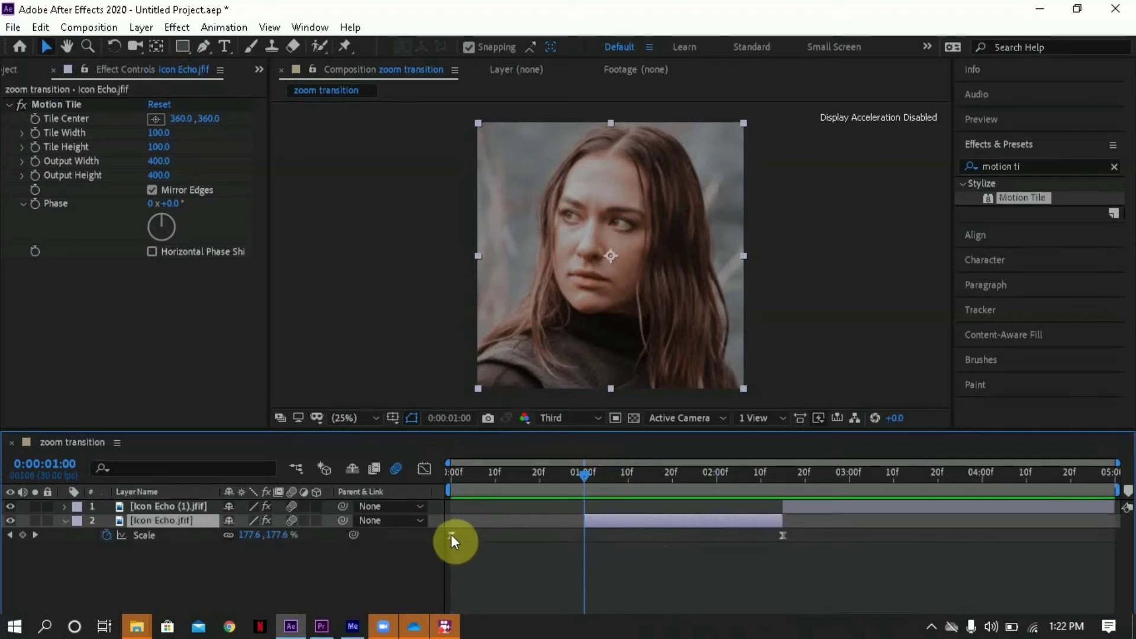
drag(451, 535, 584, 545)
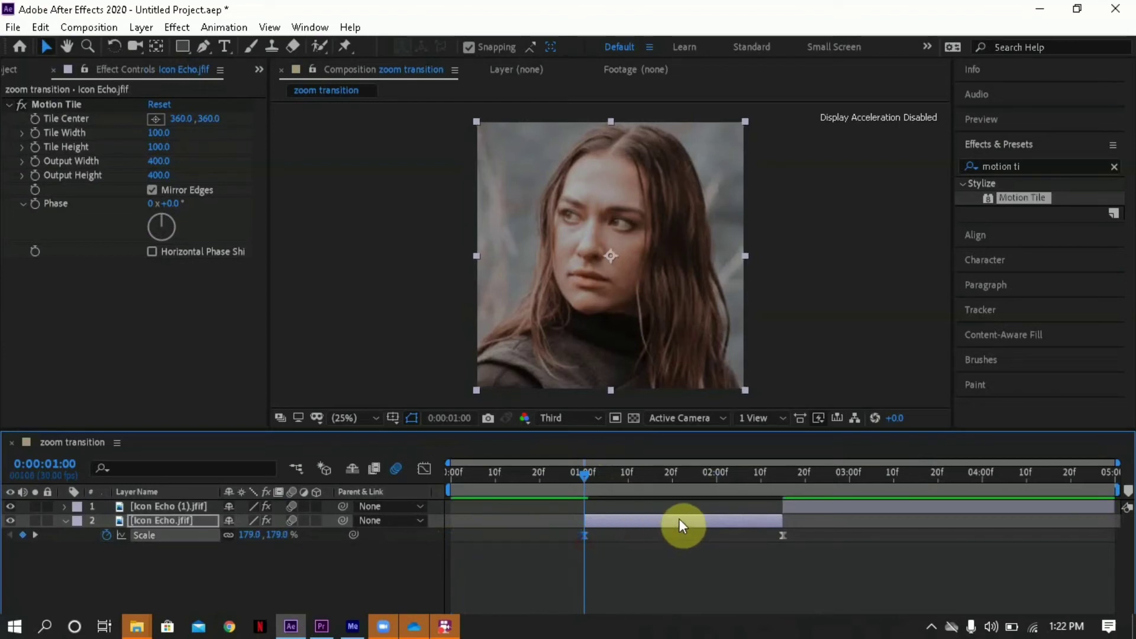
- Slide the Icon Echo.jfif layer to start at 0:00:00:00 and the Icon Echo (1).jfif layer to start at 0:00:01:15
drag(701, 525, 569, 510)
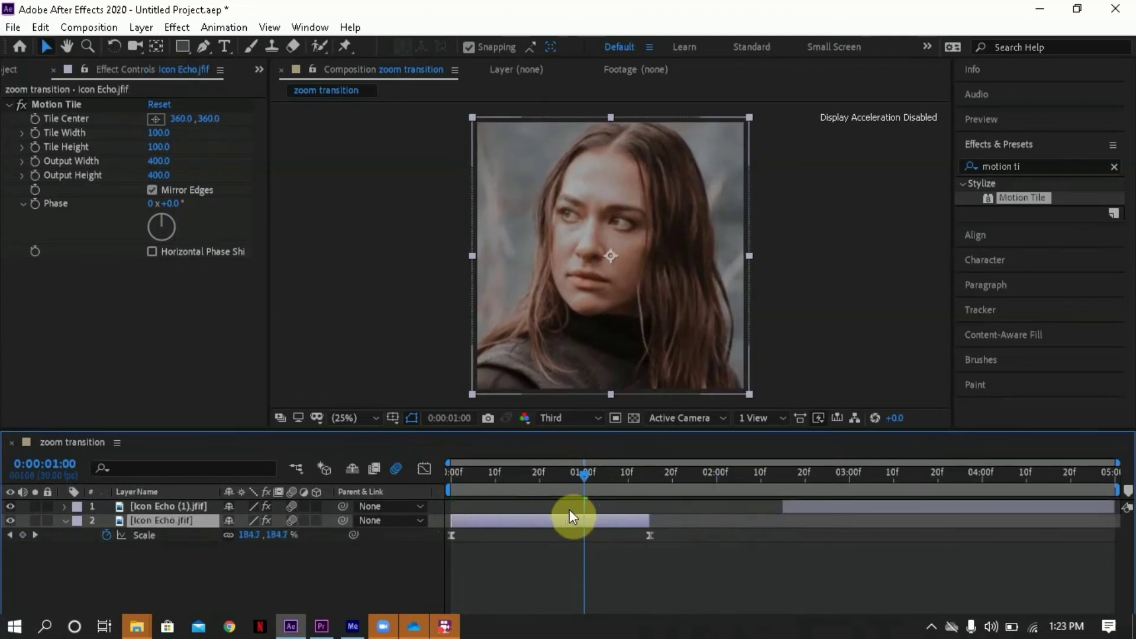
click(736, 523)
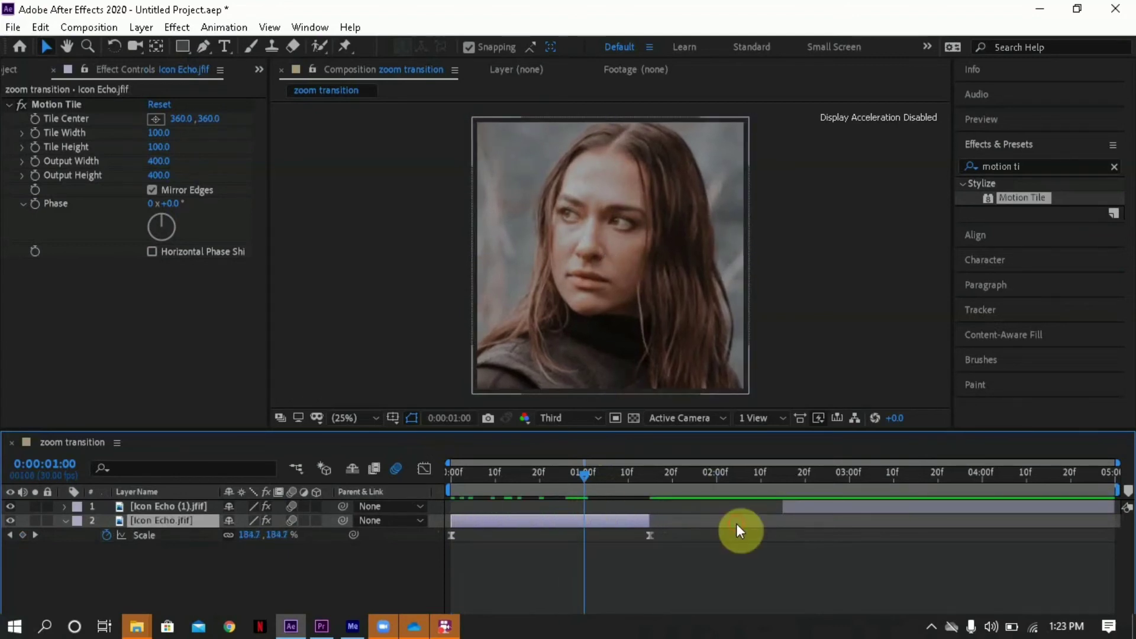
click(856, 505)
drag(920, 511, 849, 473)
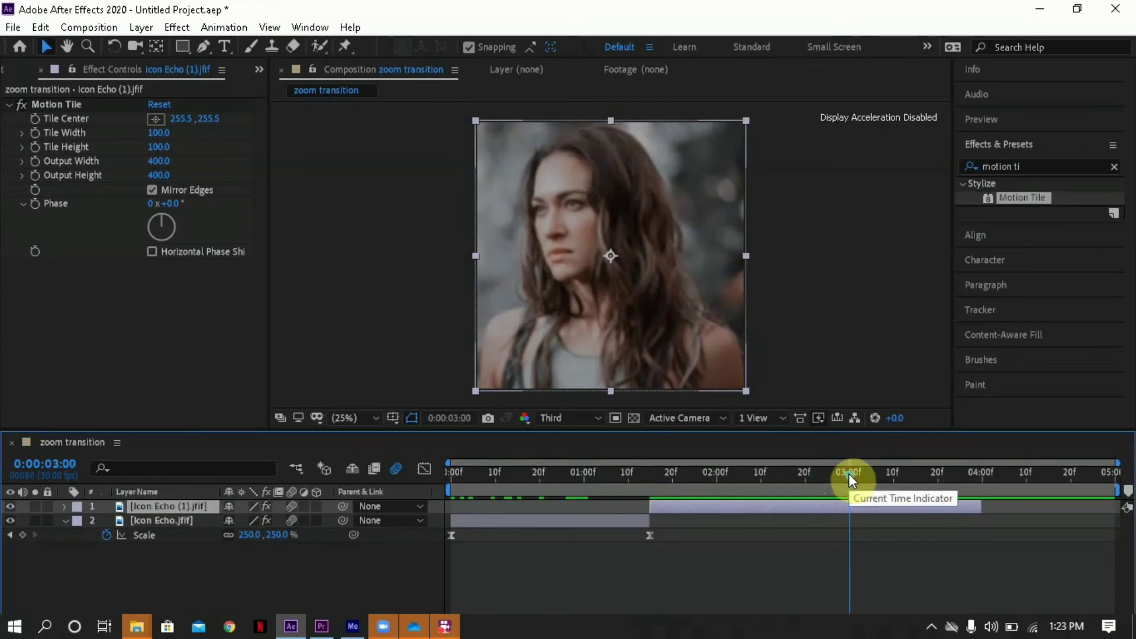
- Trim the end of the Icon Echo (1).jfif layer to 0:00:03:00 and move its last Scale keyframe there
key(u)
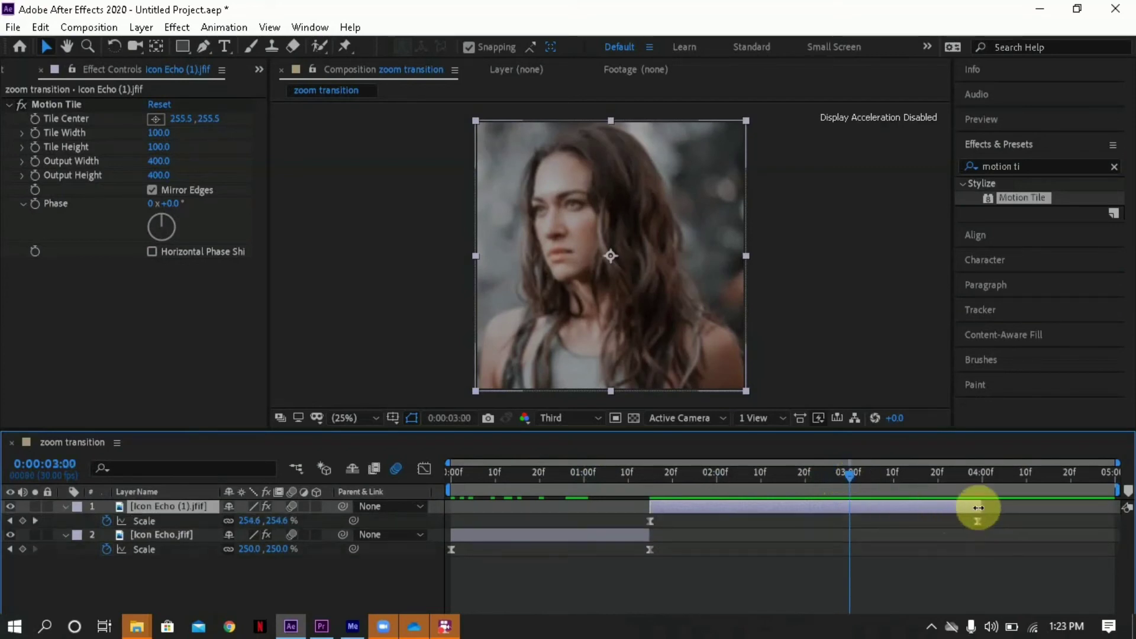
drag(976, 509, 850, 532)
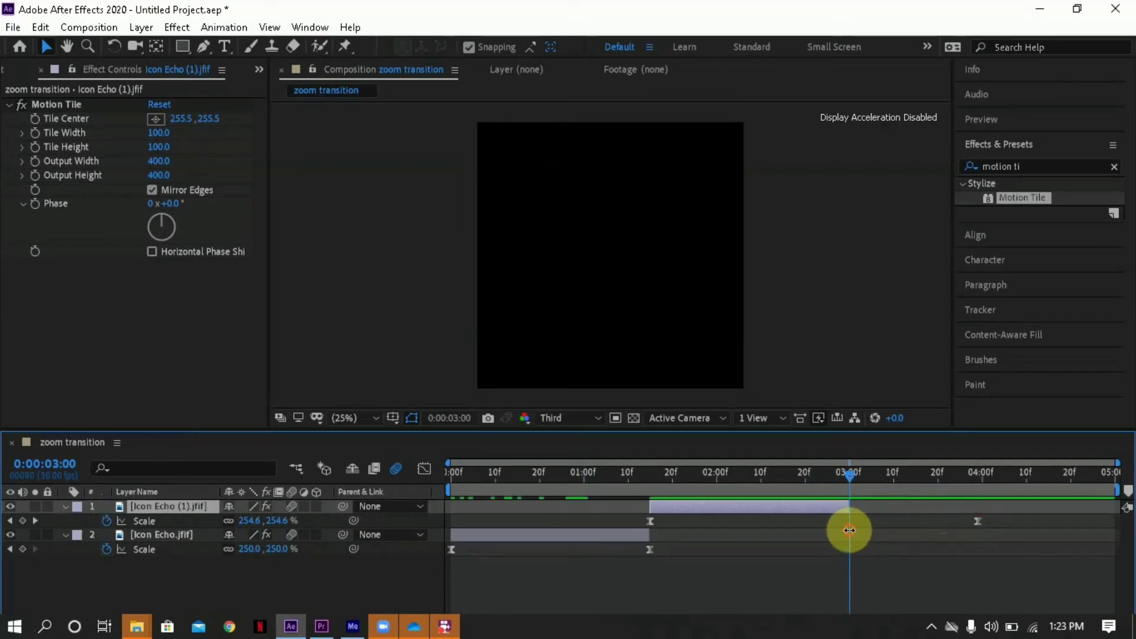
drag(904, 530, 853, 535)
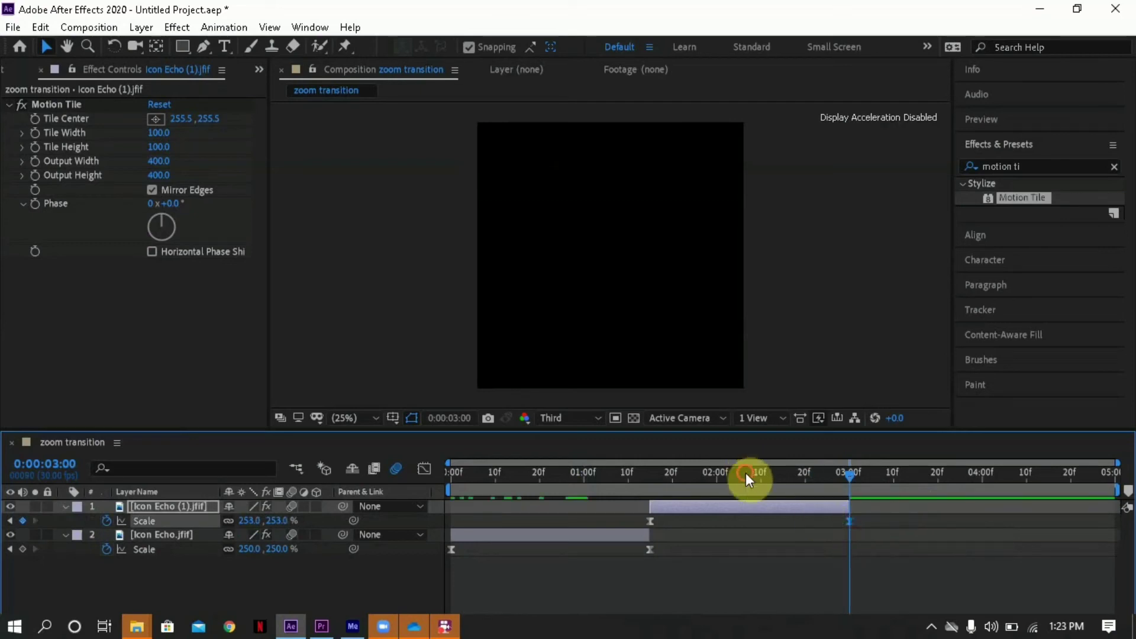
- Steepen the Icon Echo (1).jfif layer's Scale curve so it shoots up right after its first keyframe and levels off early
drag(746, 473, 691, 473)
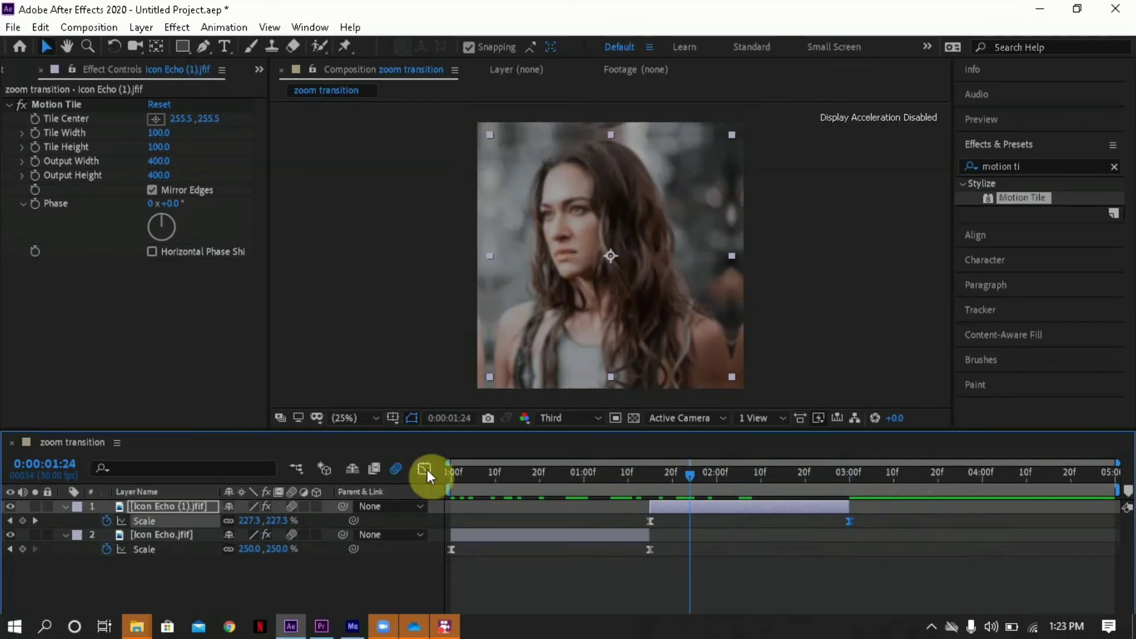
click(649, 521)
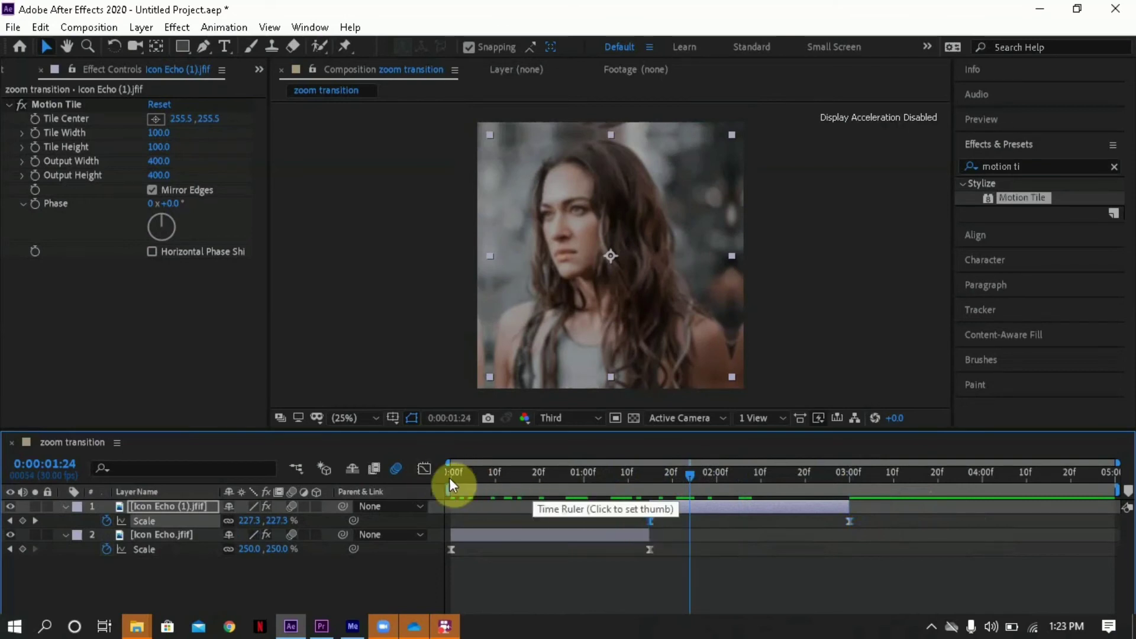
click(425, 470)
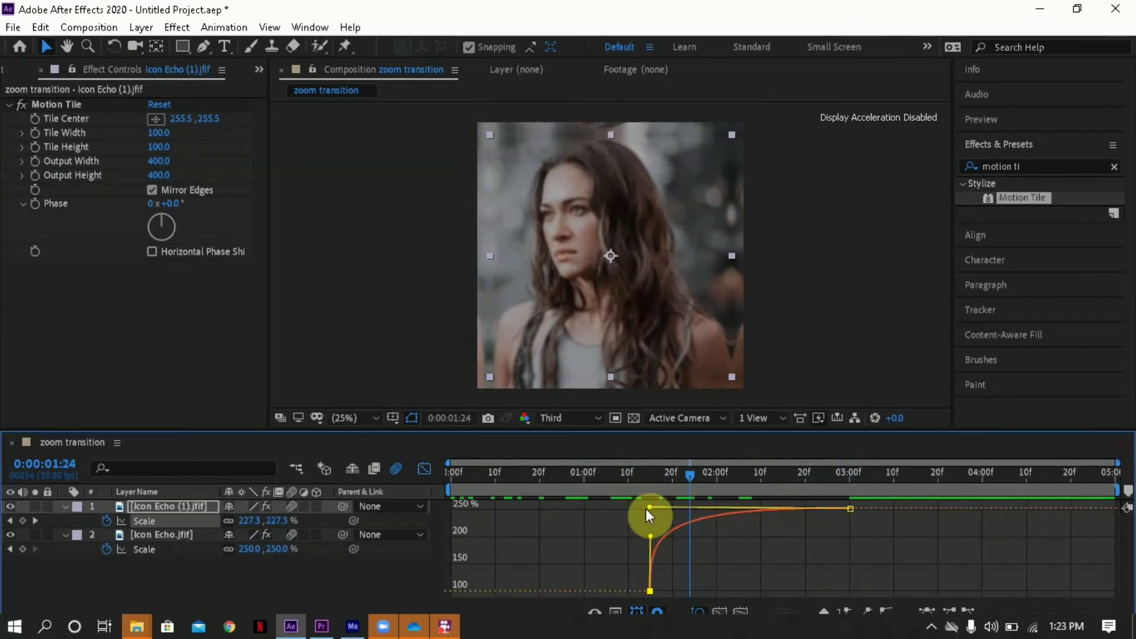
mouse_move(648, 509)
mouse_down()
mouse_move(640, 511)
mouse_move(654, 504)
mouse_up()
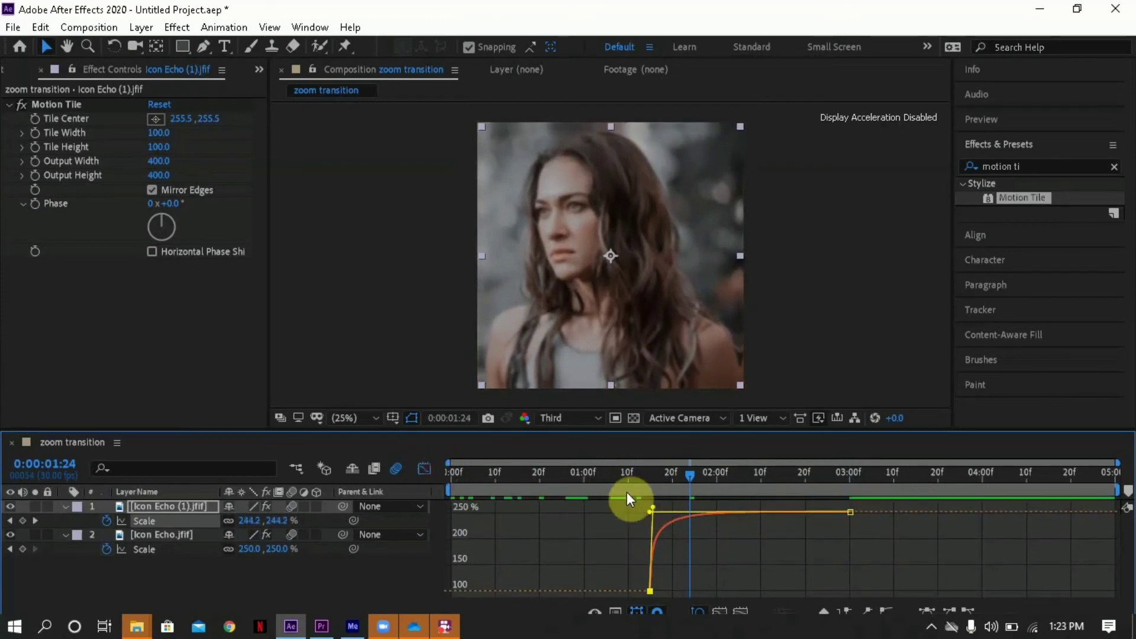
click(419, 468)
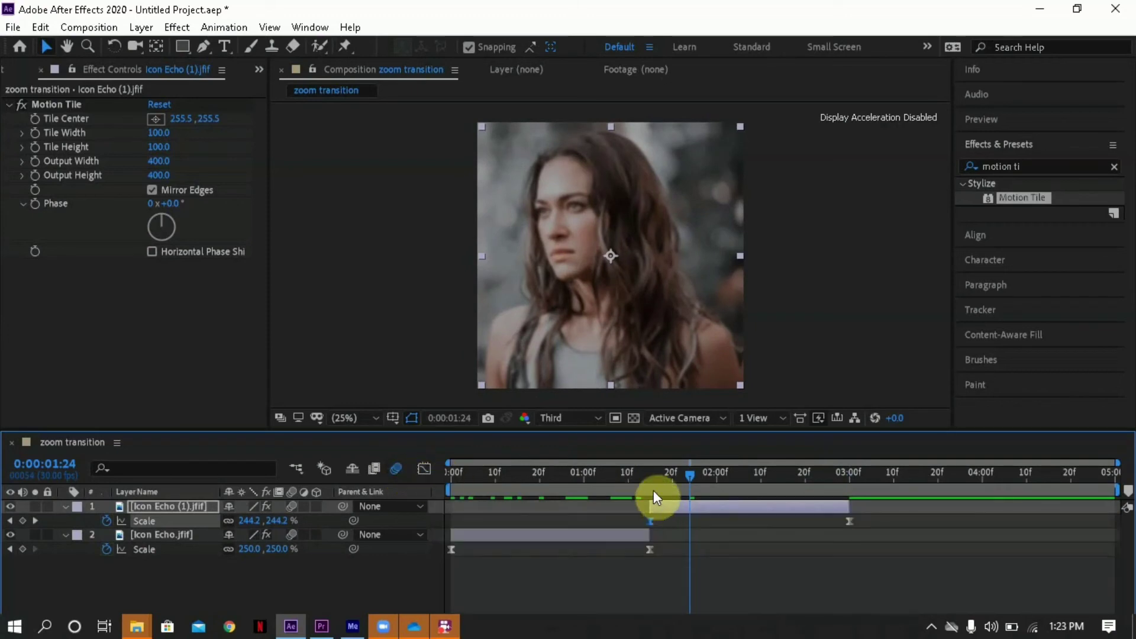
- Reshape the Icon Echo.jfif layer's Scale curve to stay flat longer and rise steeply just before its last keyframe
click(576, 466)
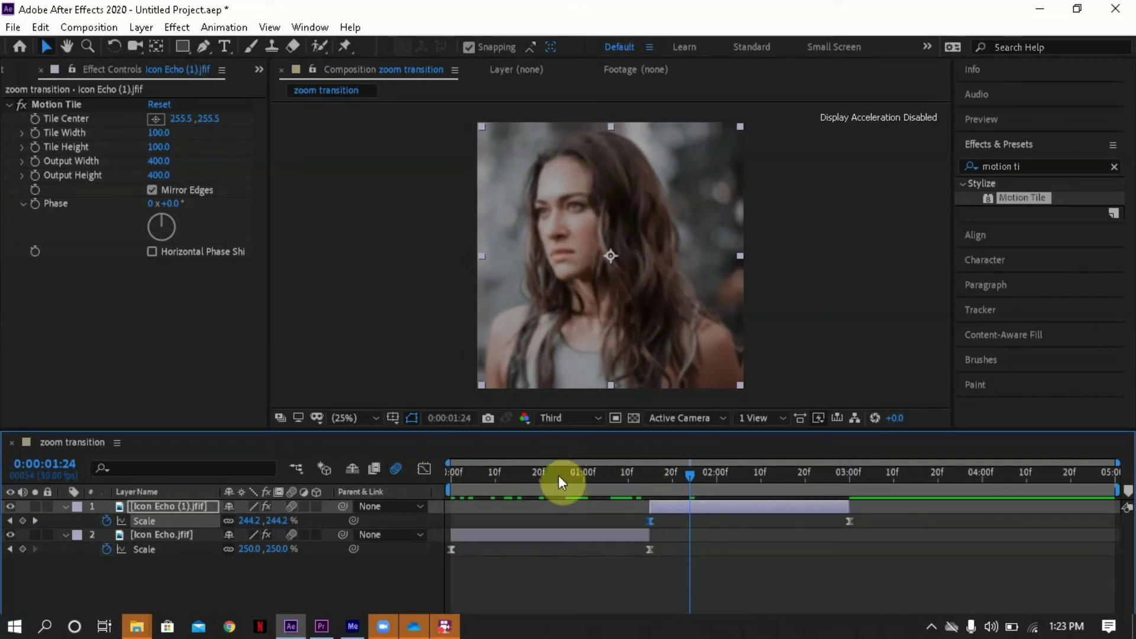
click(559, 476)
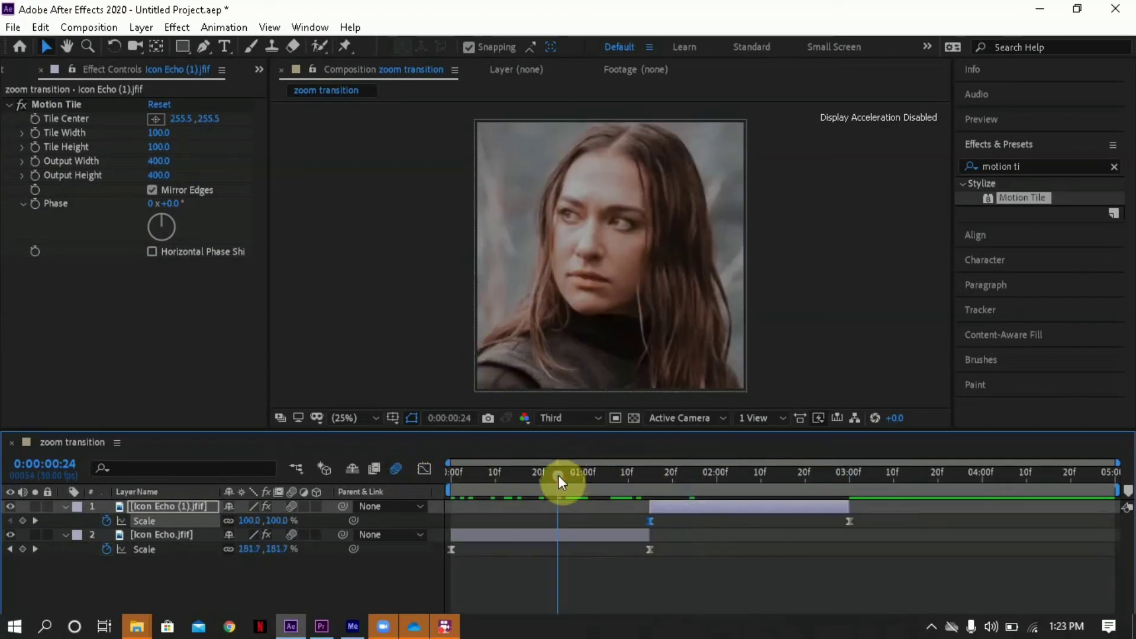
click(652, 551)
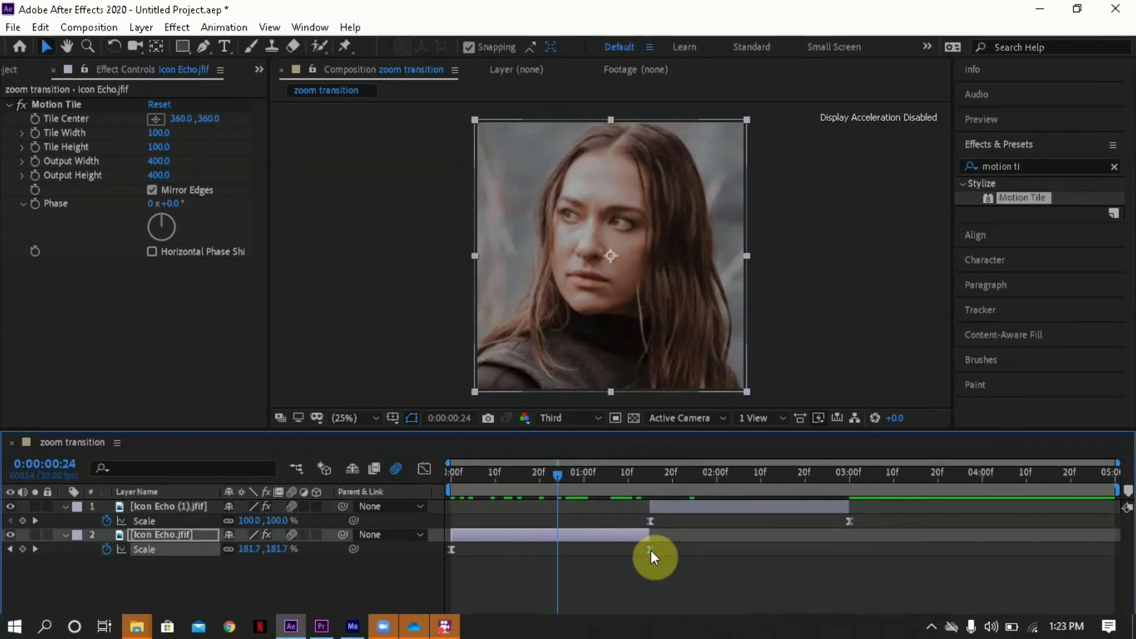
click(424, 469)
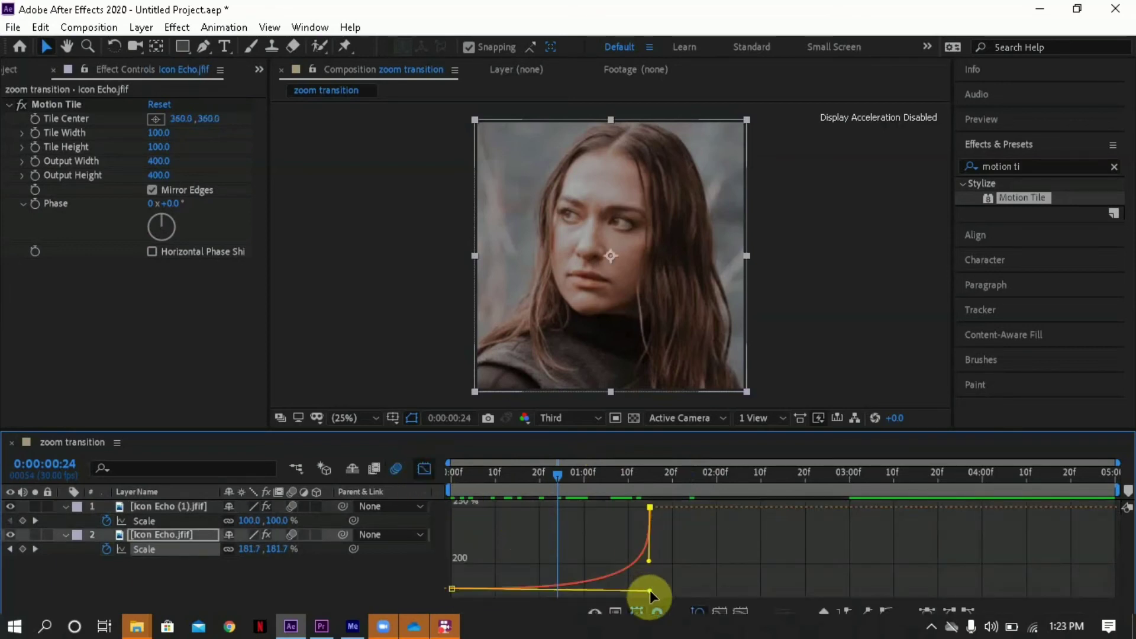
mouse_move(653, 592)
mouse_down()
mouse_move(665, 589)
mouse_move(644, 598)
mouse_up()
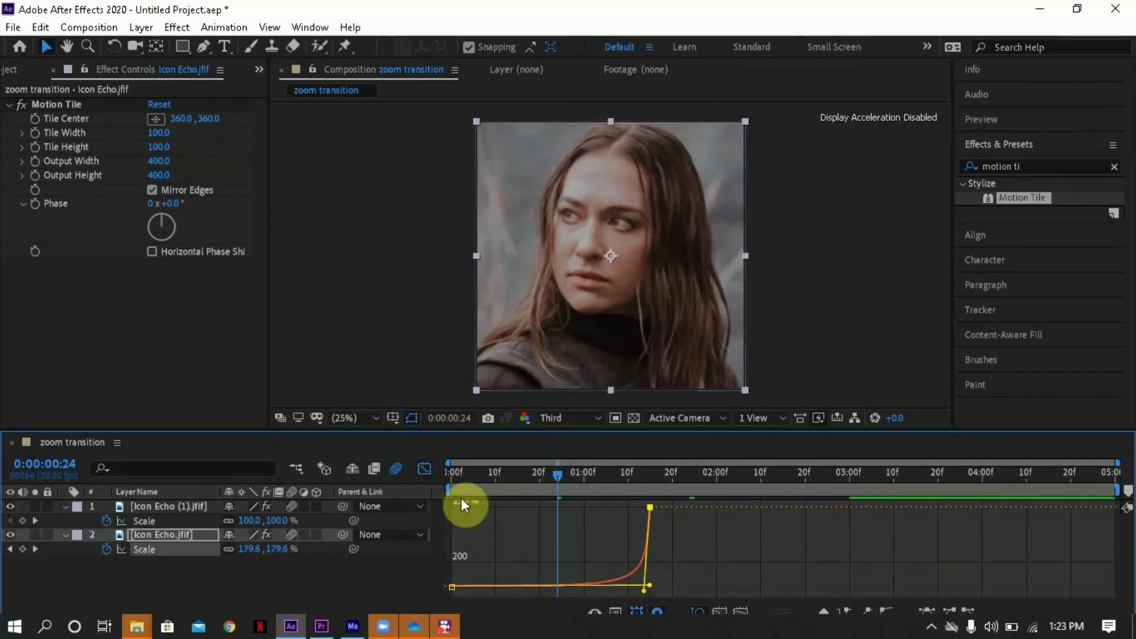
click(424, 470)
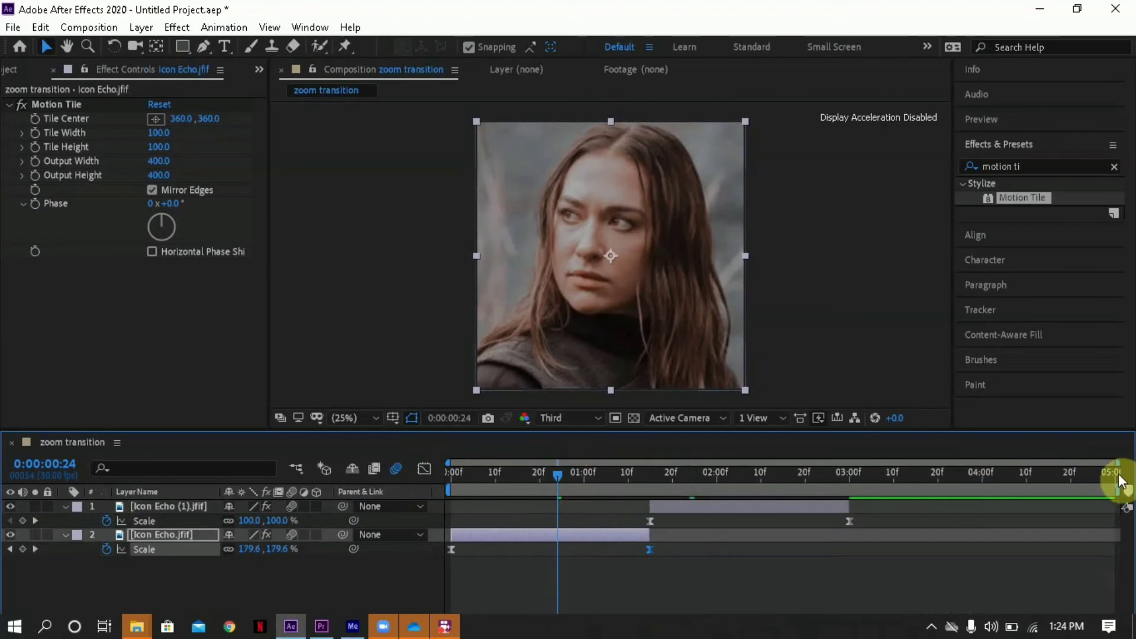
- Set the work area's end to 0:00:03:00 and collapse the animated properties of both image layers
drag(1119, 473, 856, 461)
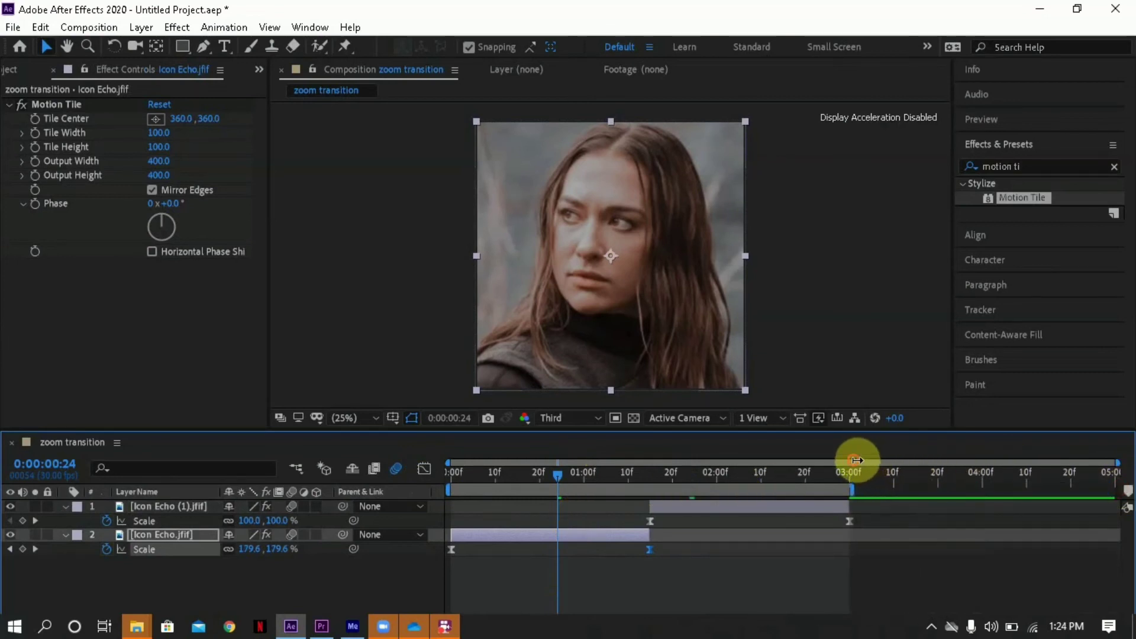
click(809, 589)
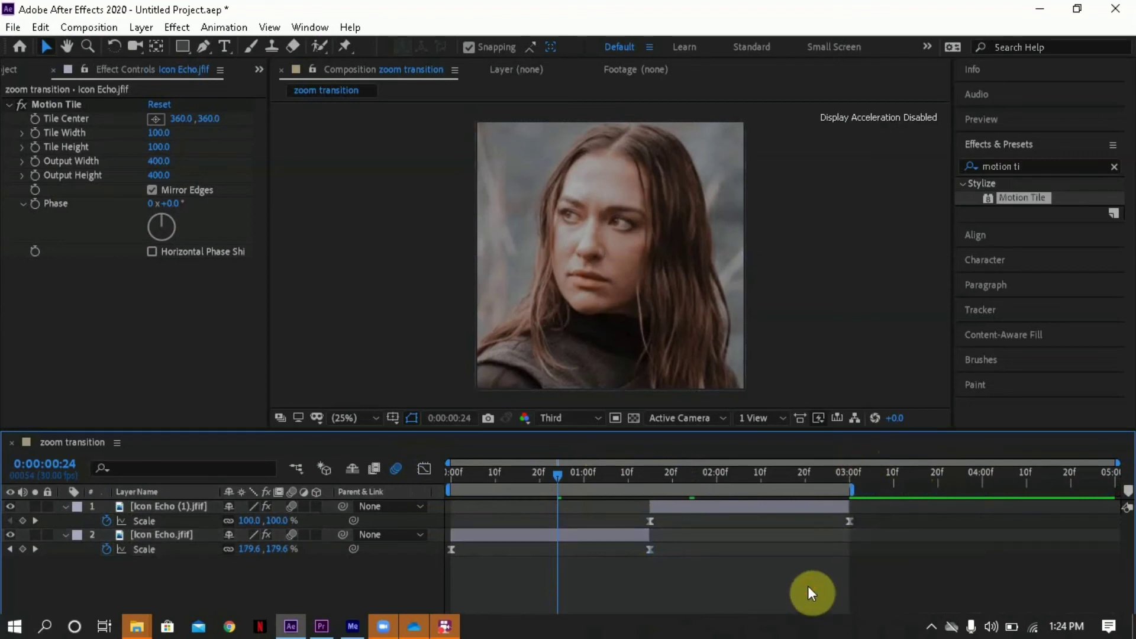
key(u)
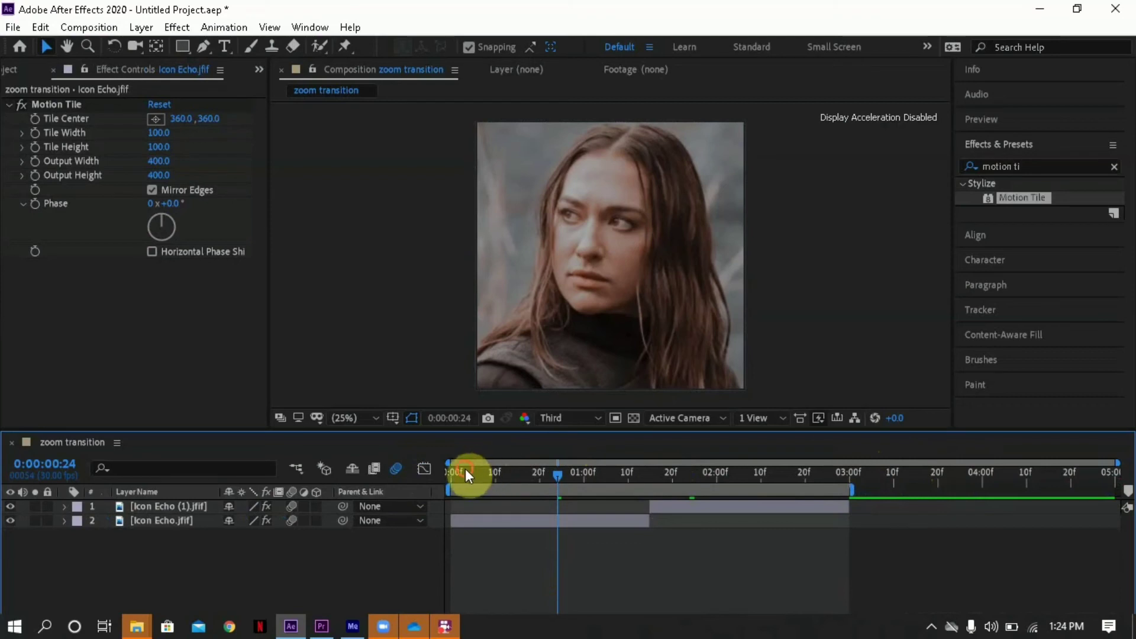
- Preview the shortened zoom transition from 0:00:00:00
drag(465, 469, 423, 468)
key(space)
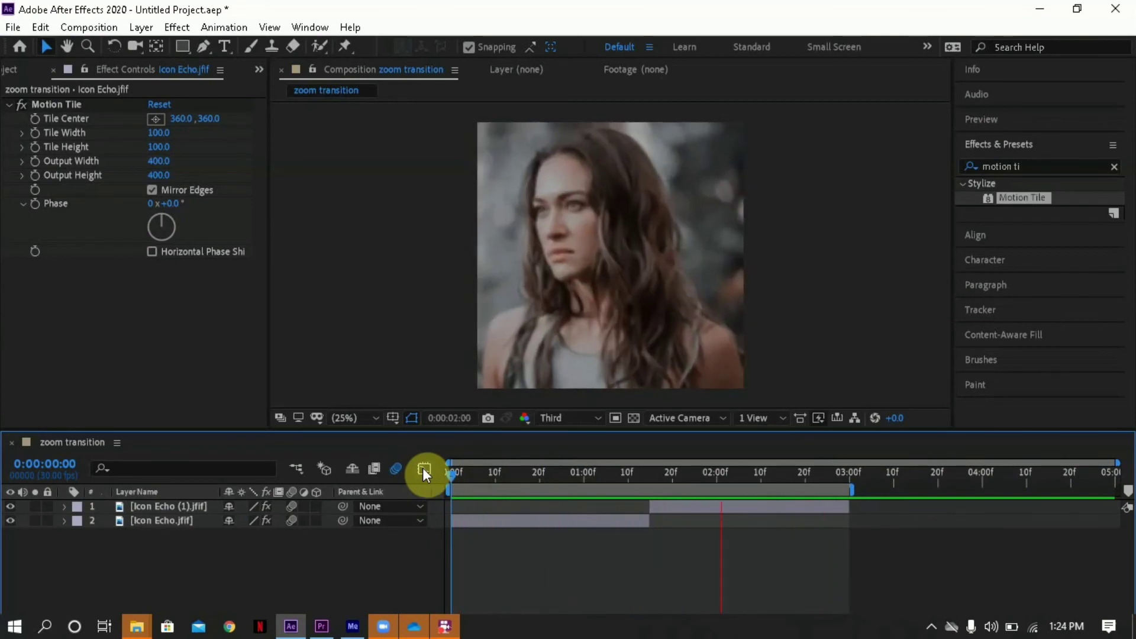
drag(619, 471, 439, 473)
key(space)
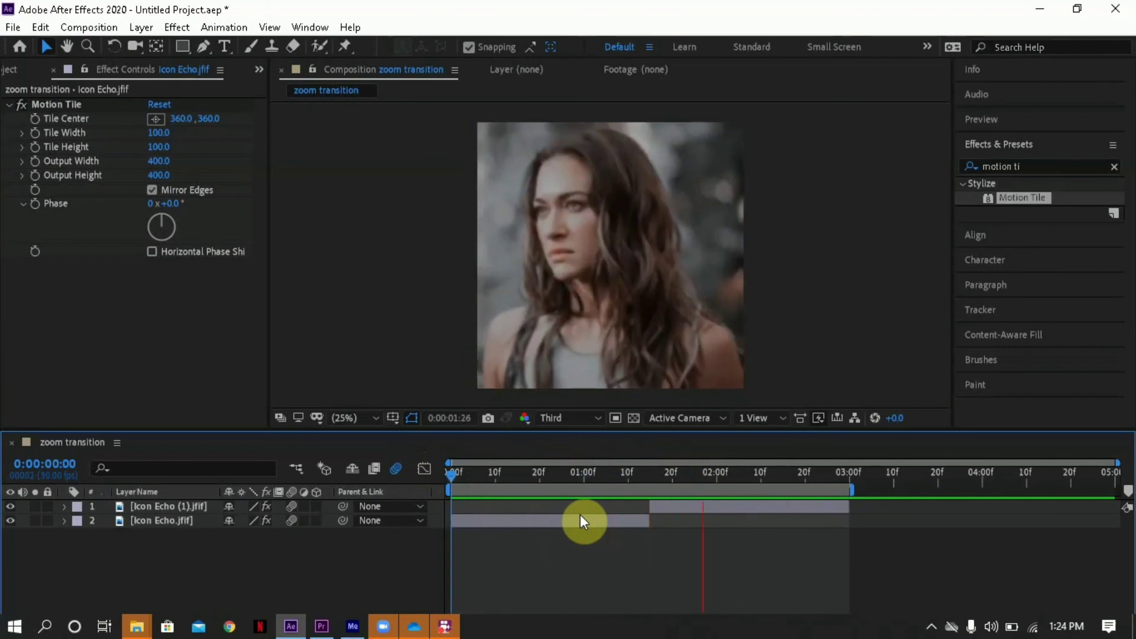
key(space)
- Set the composition's duration to 0:00:03:00 and play the composition from its beginning
click(844, 477)
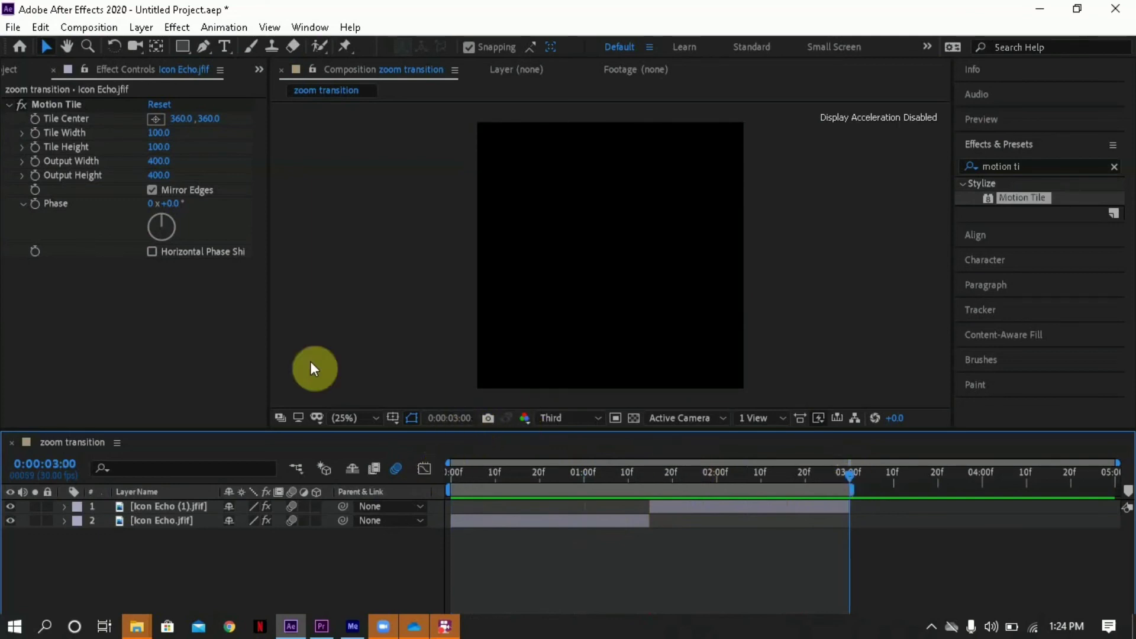
click(116, 27)
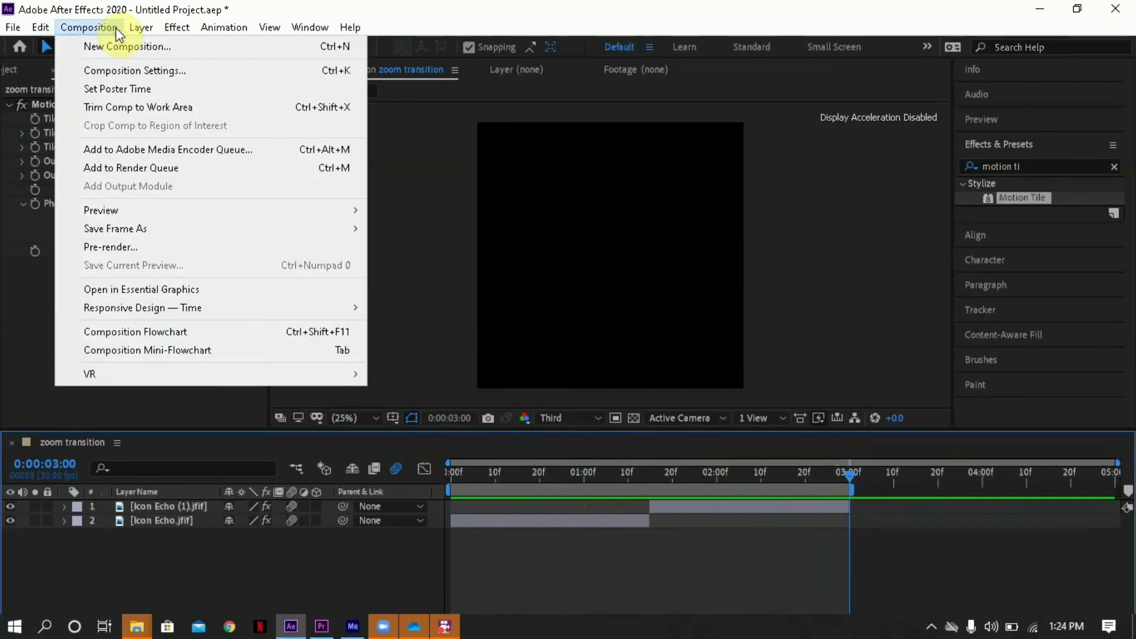
click(176, 71)
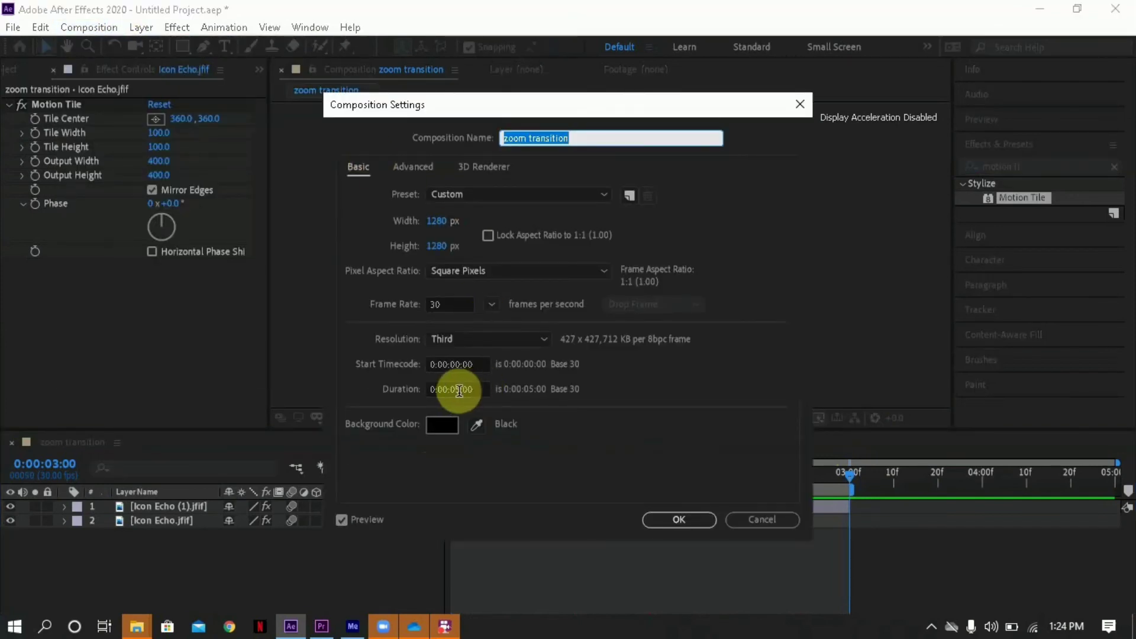
click(460, 390)
key(BackSpace)
text(3)
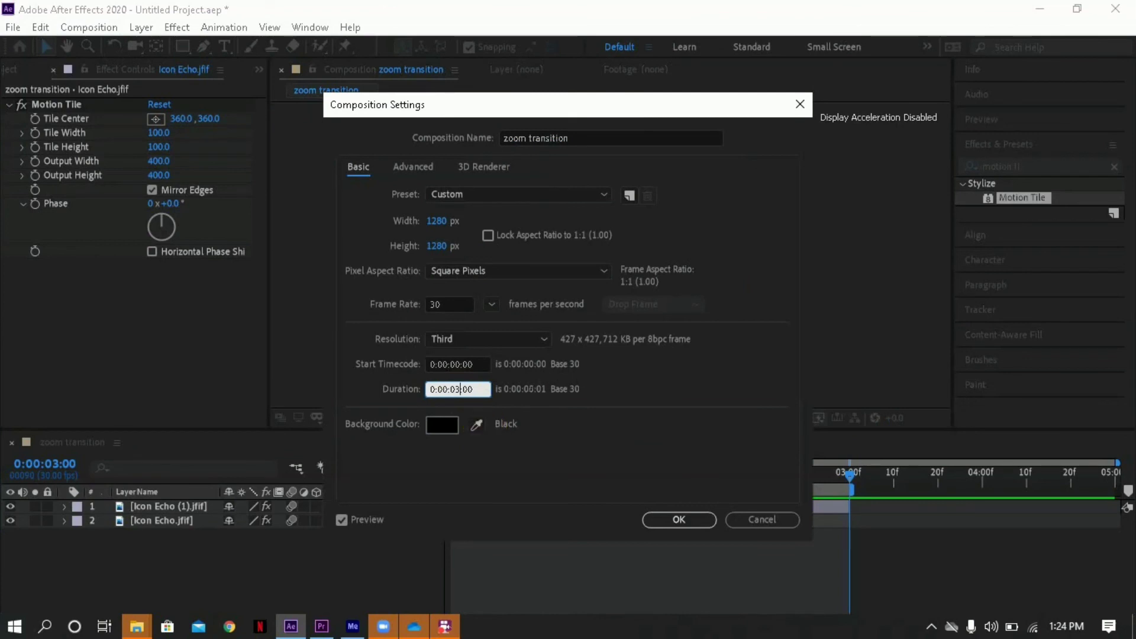
key(Return)
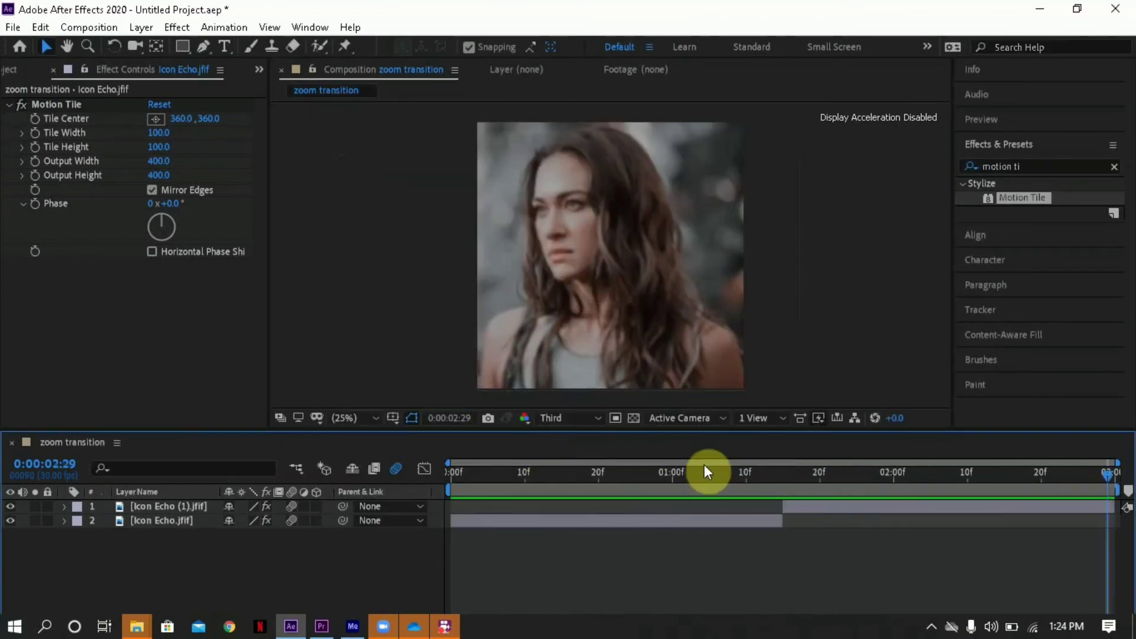
drag(736, 472, 431, 472)
key(space)
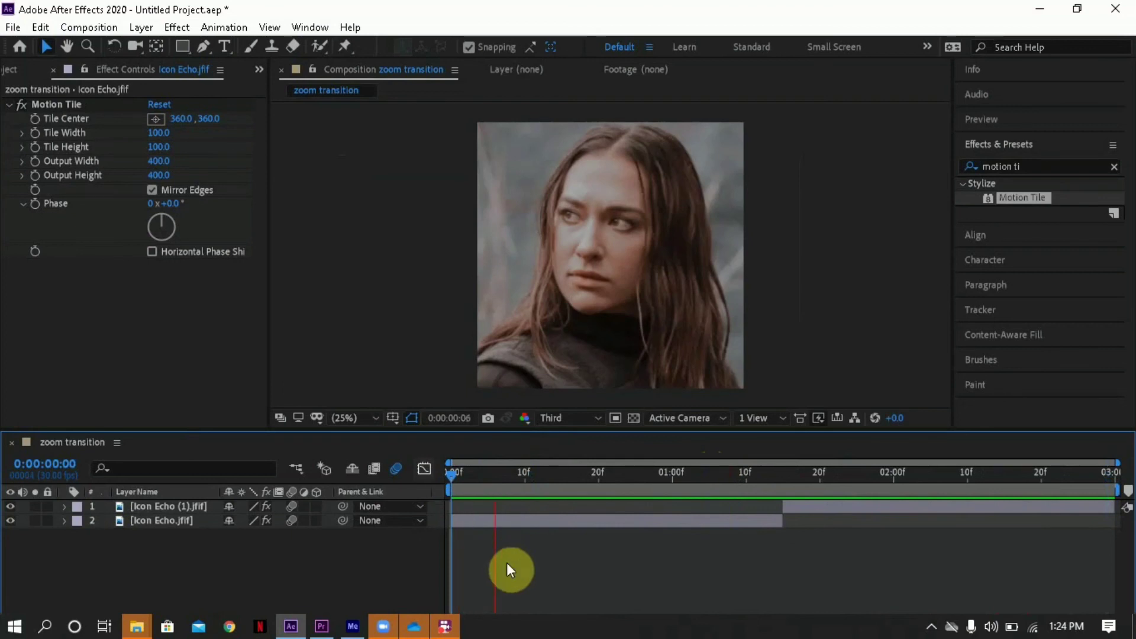
- Save the project in the Downloads folder as "zoom transition tut"
key(ctrl+s)
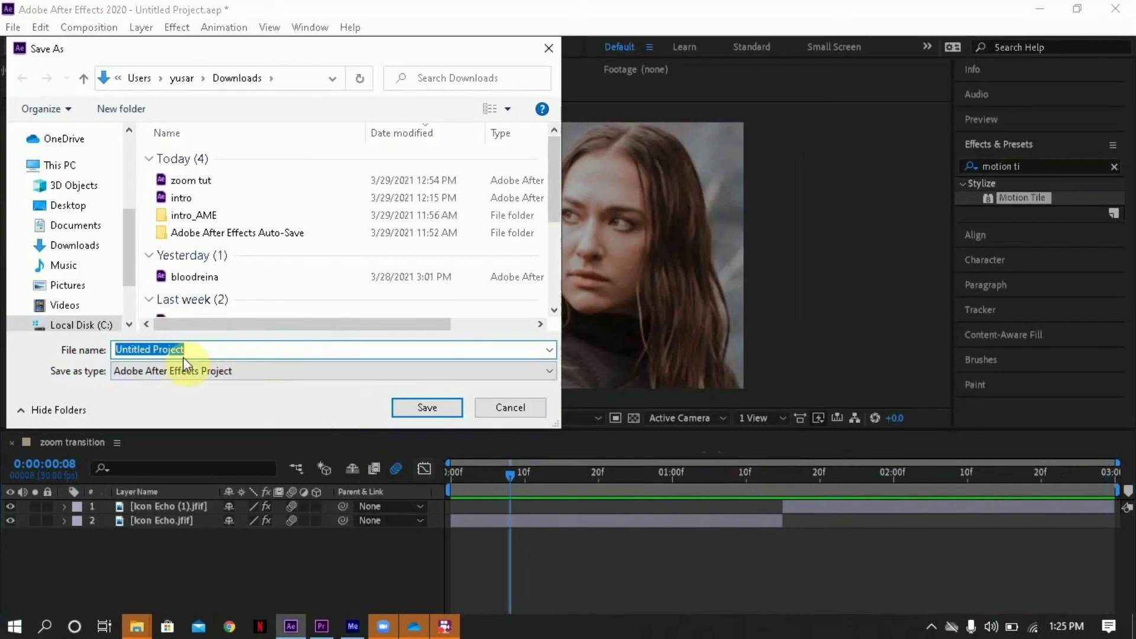
text(zoom )
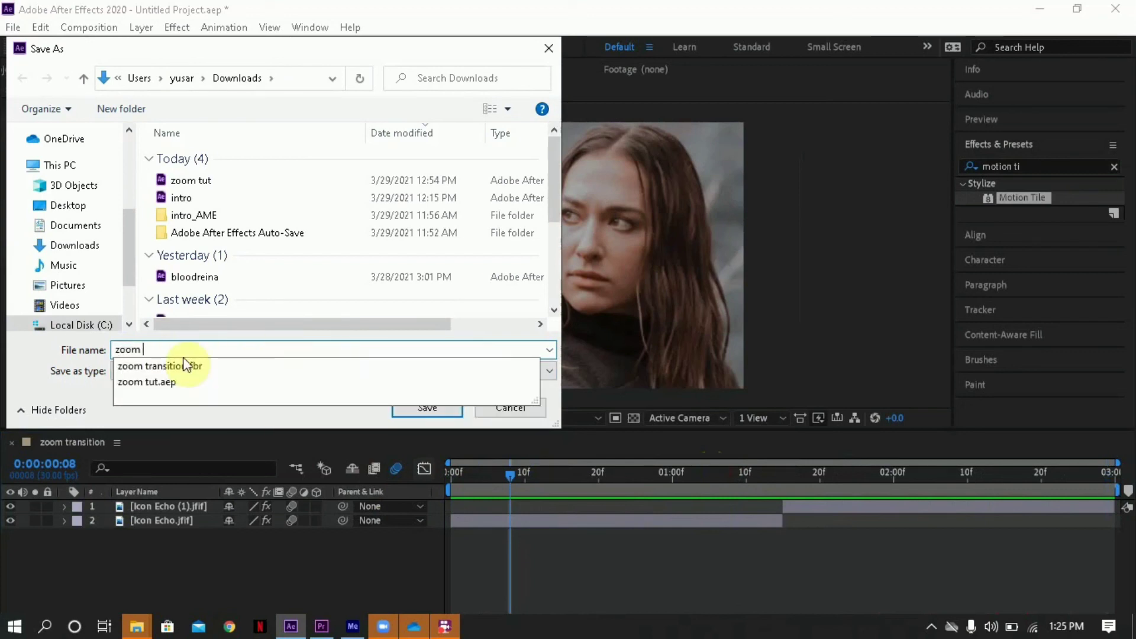
text(trans)
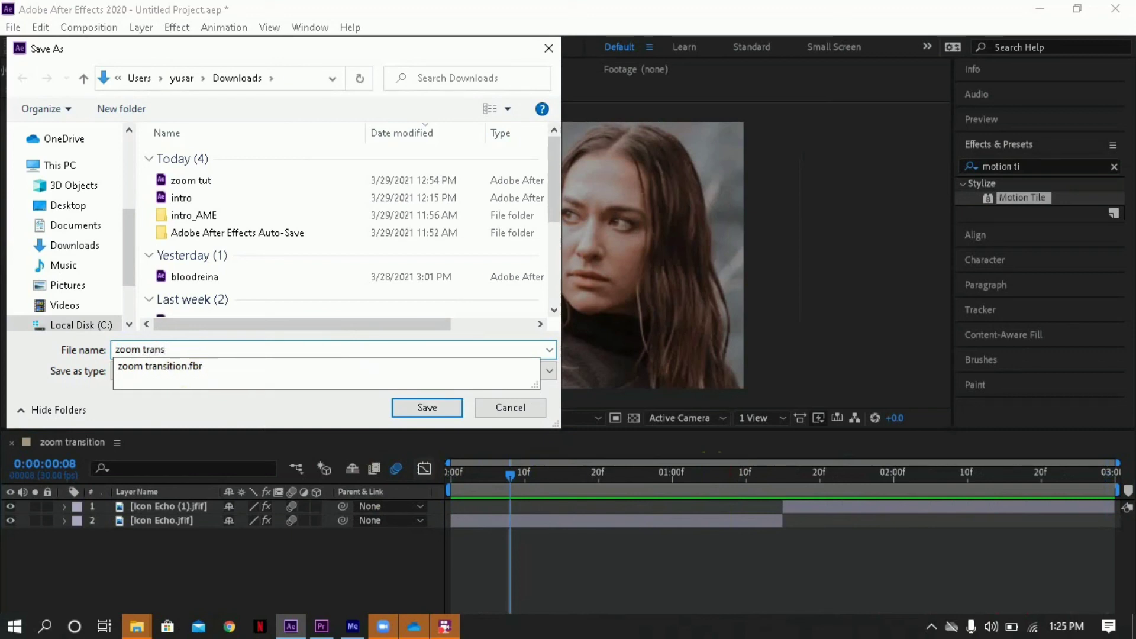
text(ition )
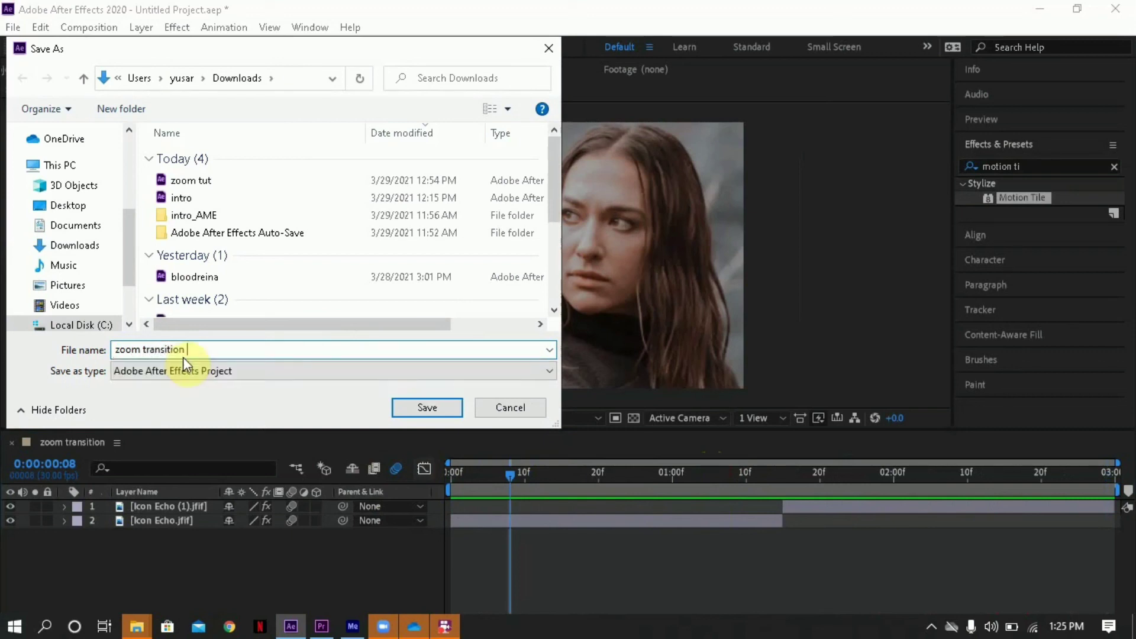
text(tut)
click(427, 407)
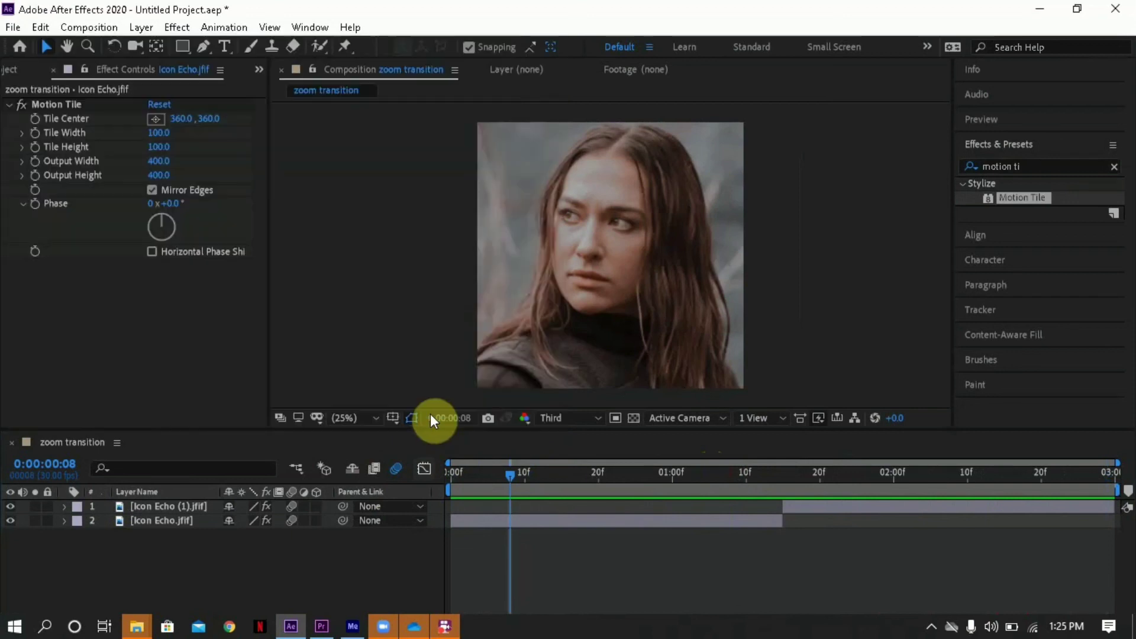
- Play the transition between the two images starting from 0:00:00:22
click(461, 471)
drag(461, 472, 482, 480)
click(518, 480)
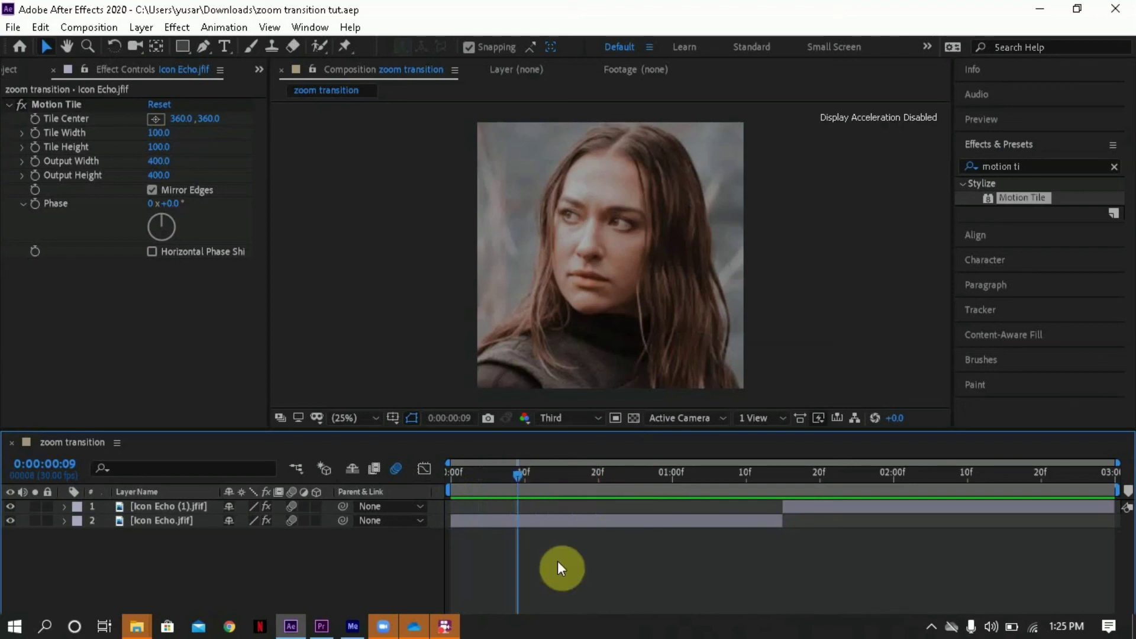
click(611, 476)
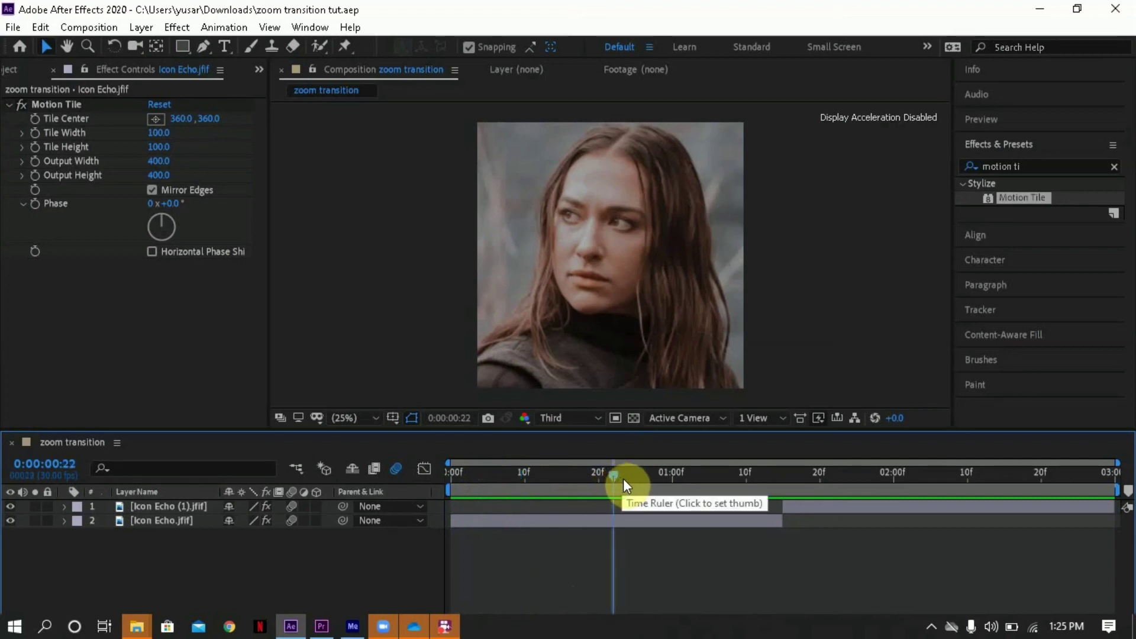
key(space)
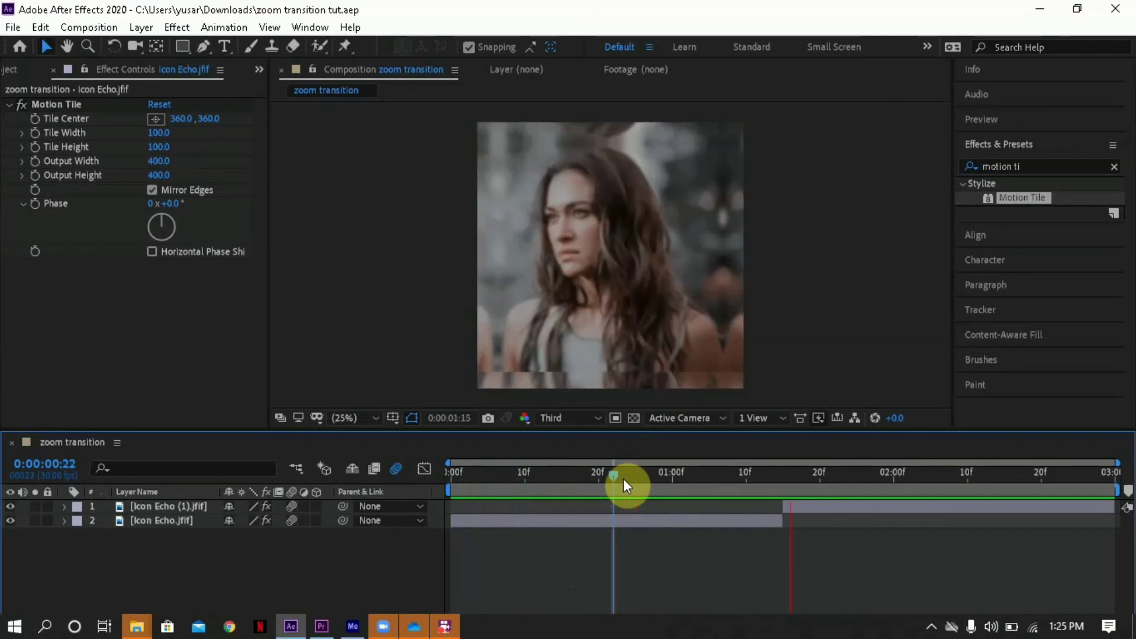